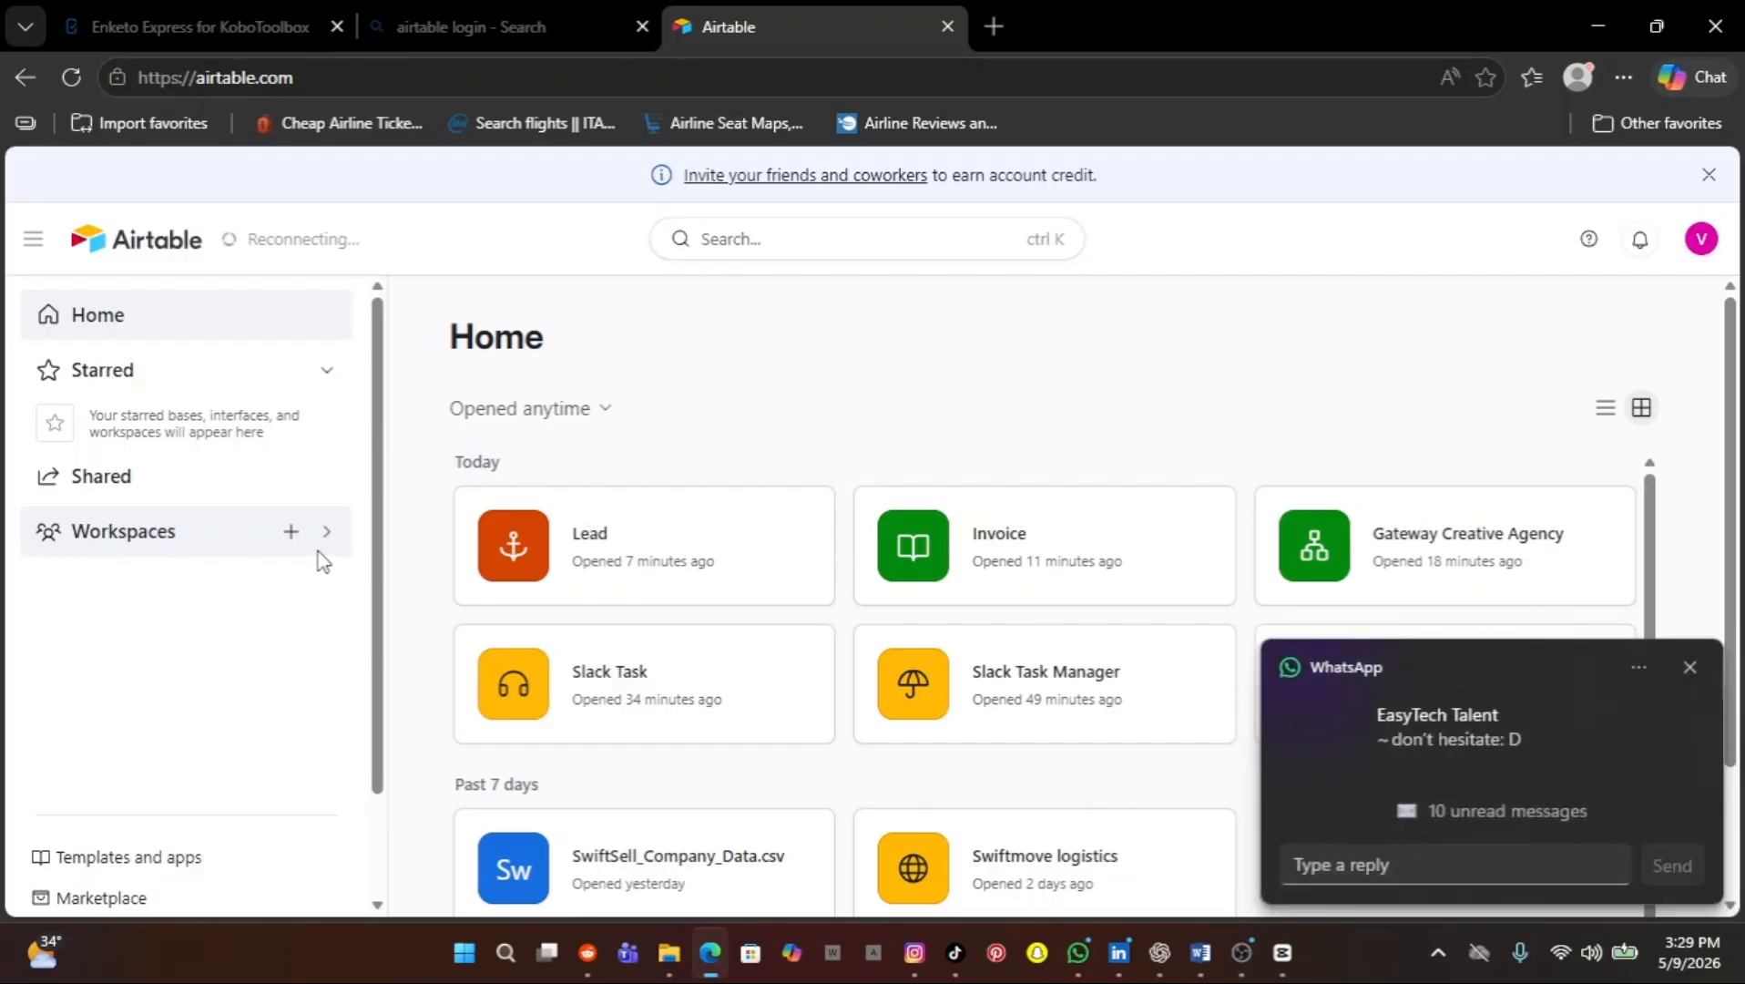
# Dismiss the chat notification, then open the Invoice base and scroll across its five invoices, INV-001 to INV-005
pyautogui.click(1688, 668)
pyautogui.click(1259, 784)
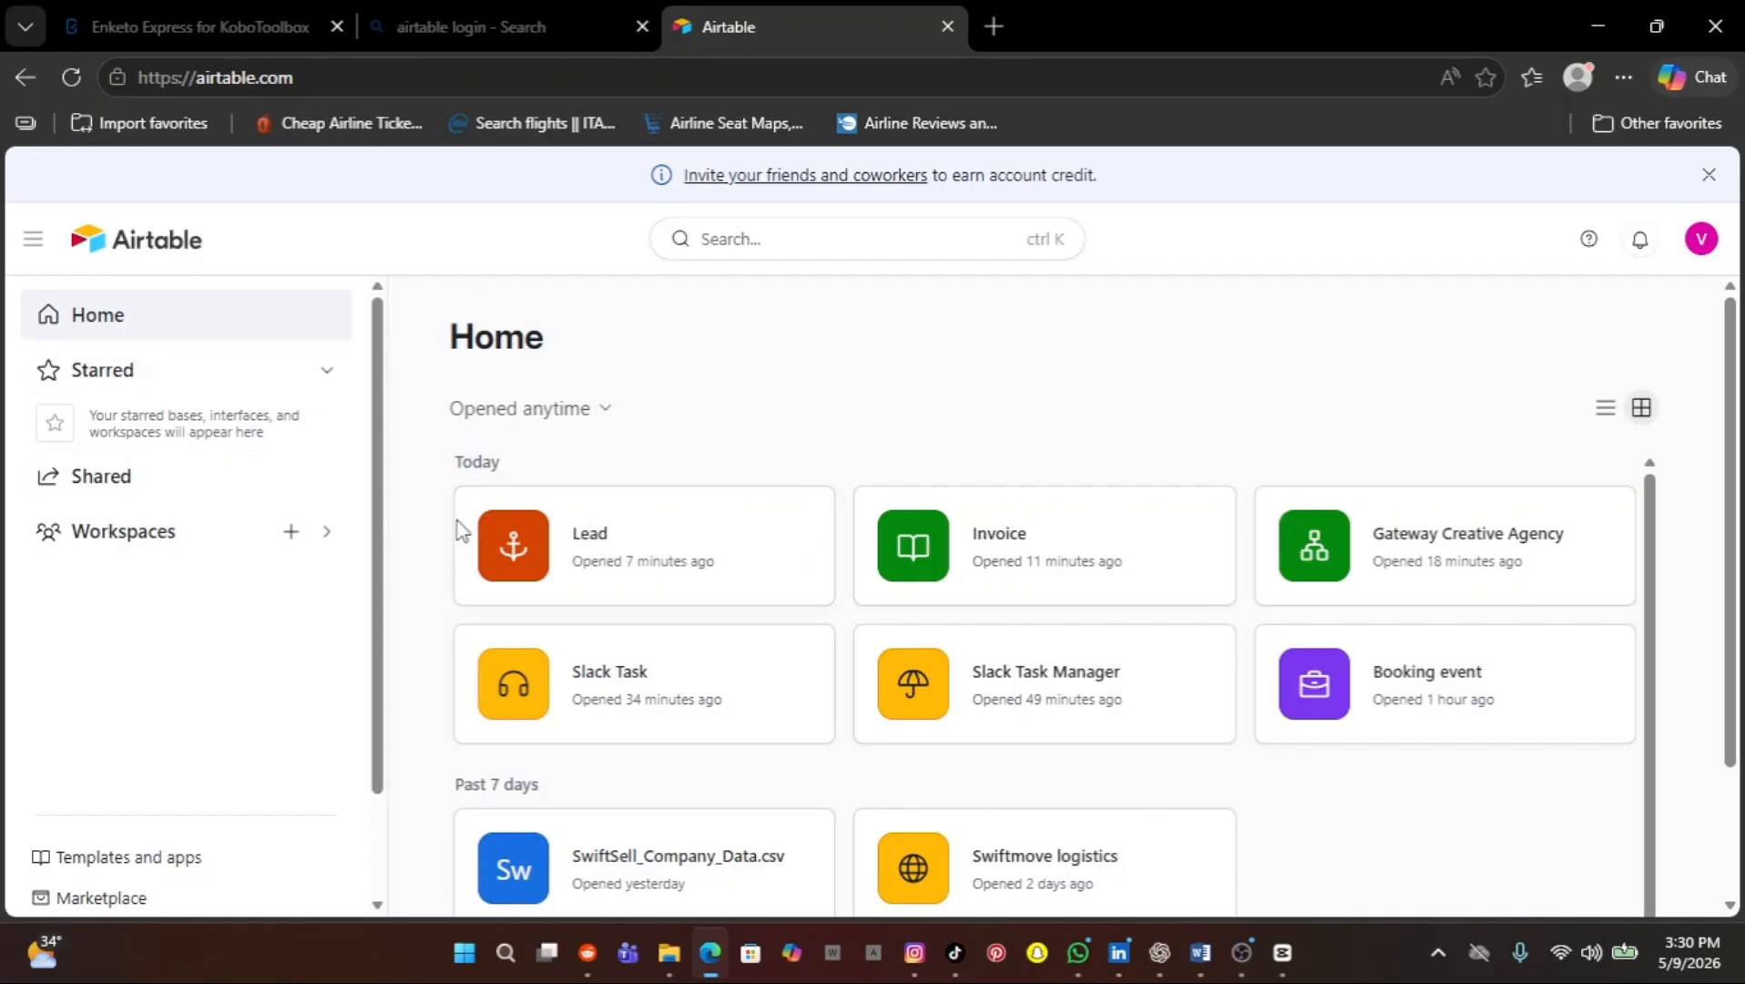
pyautogui.click(1075, 574)
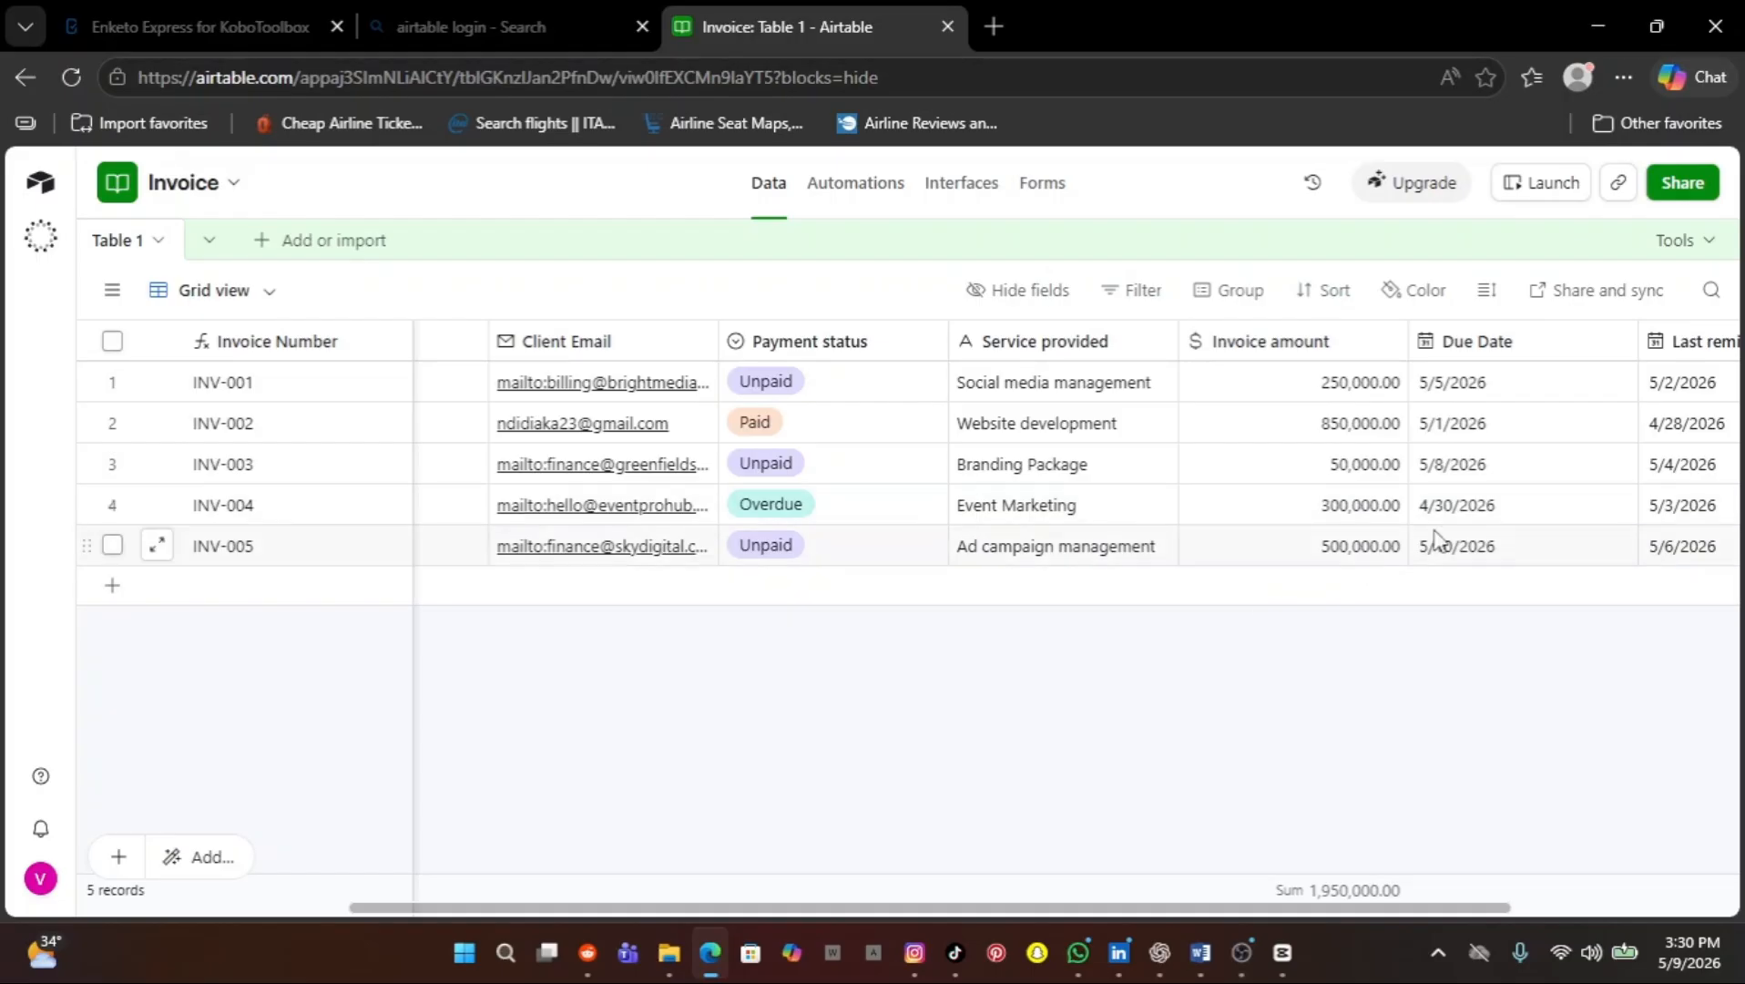
pyautogui.hscroll(4, 1487, 514)
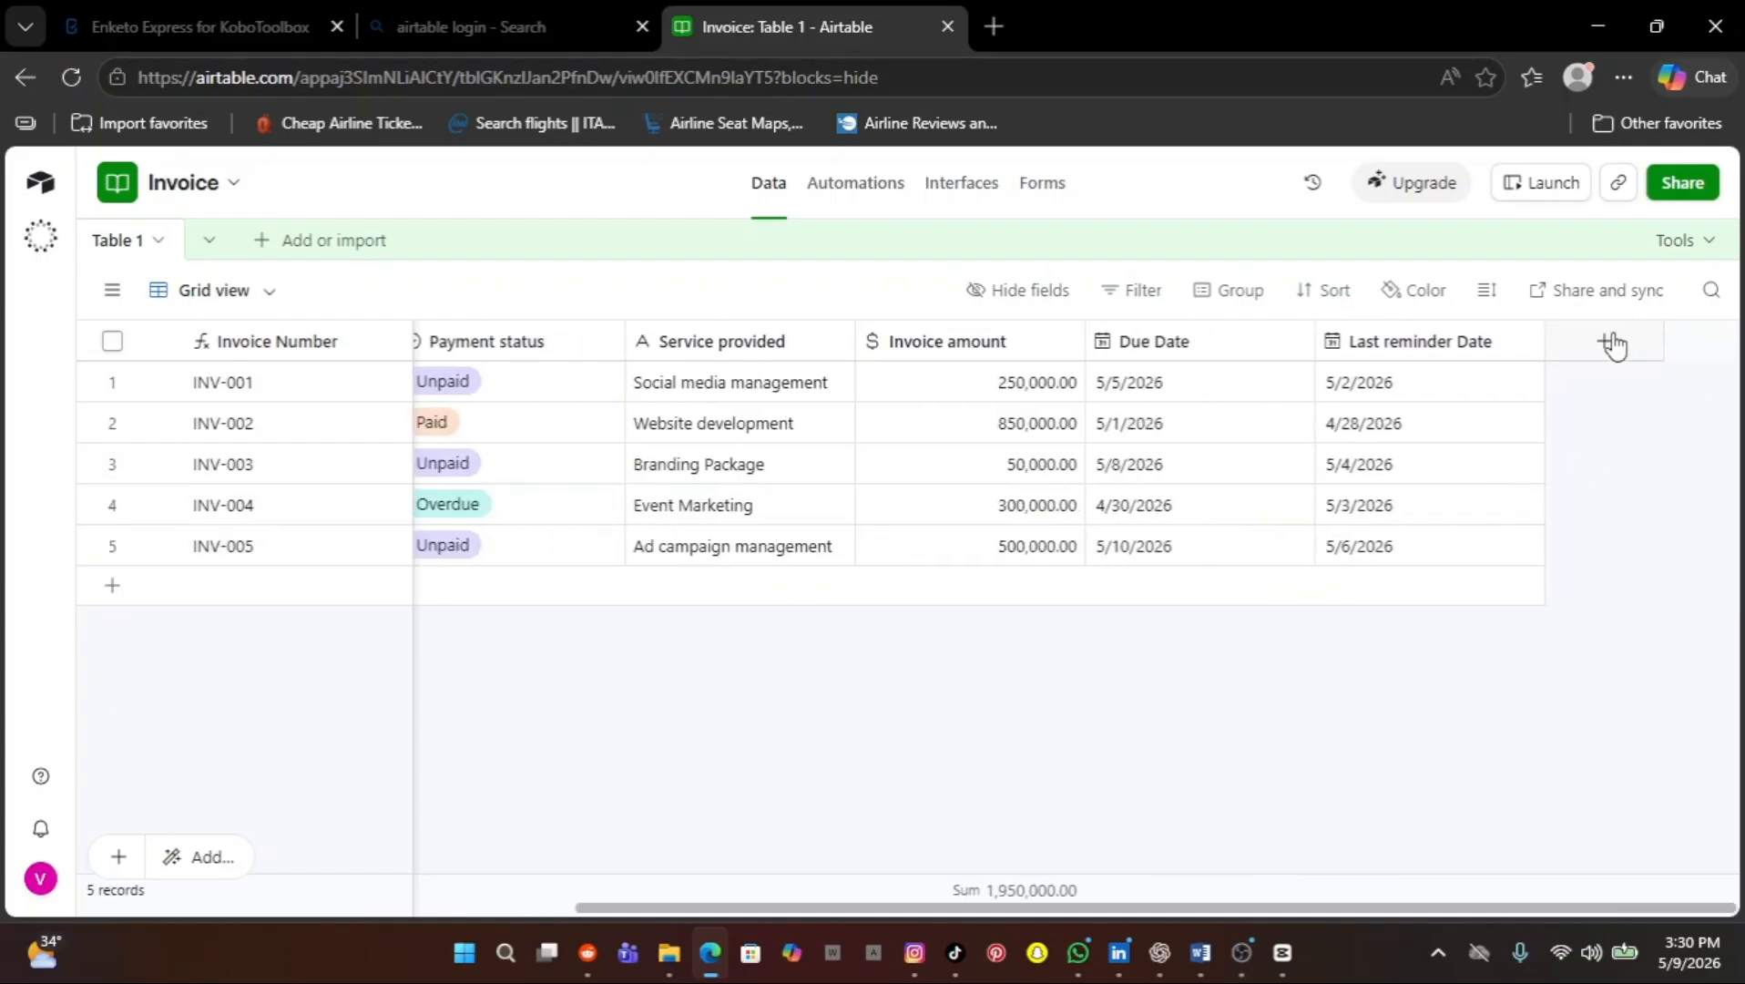
pyautogui.click(1607, 343)
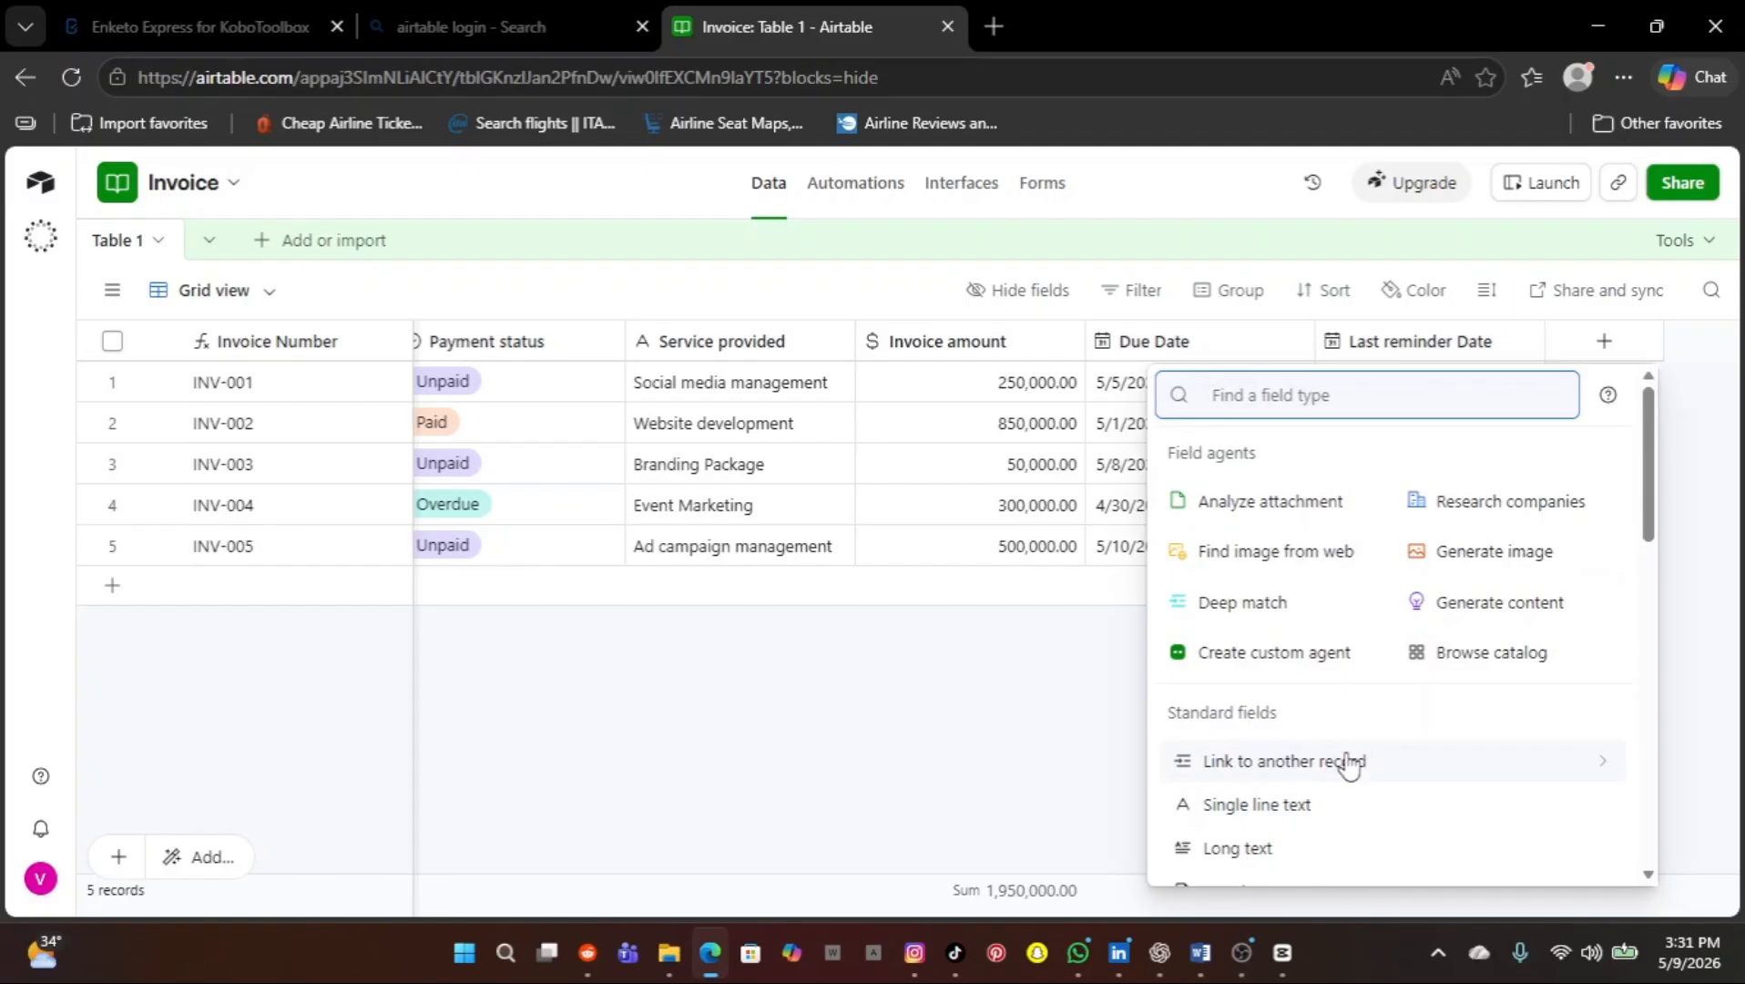
pyautogui.scroll(-3, 1348, 765)
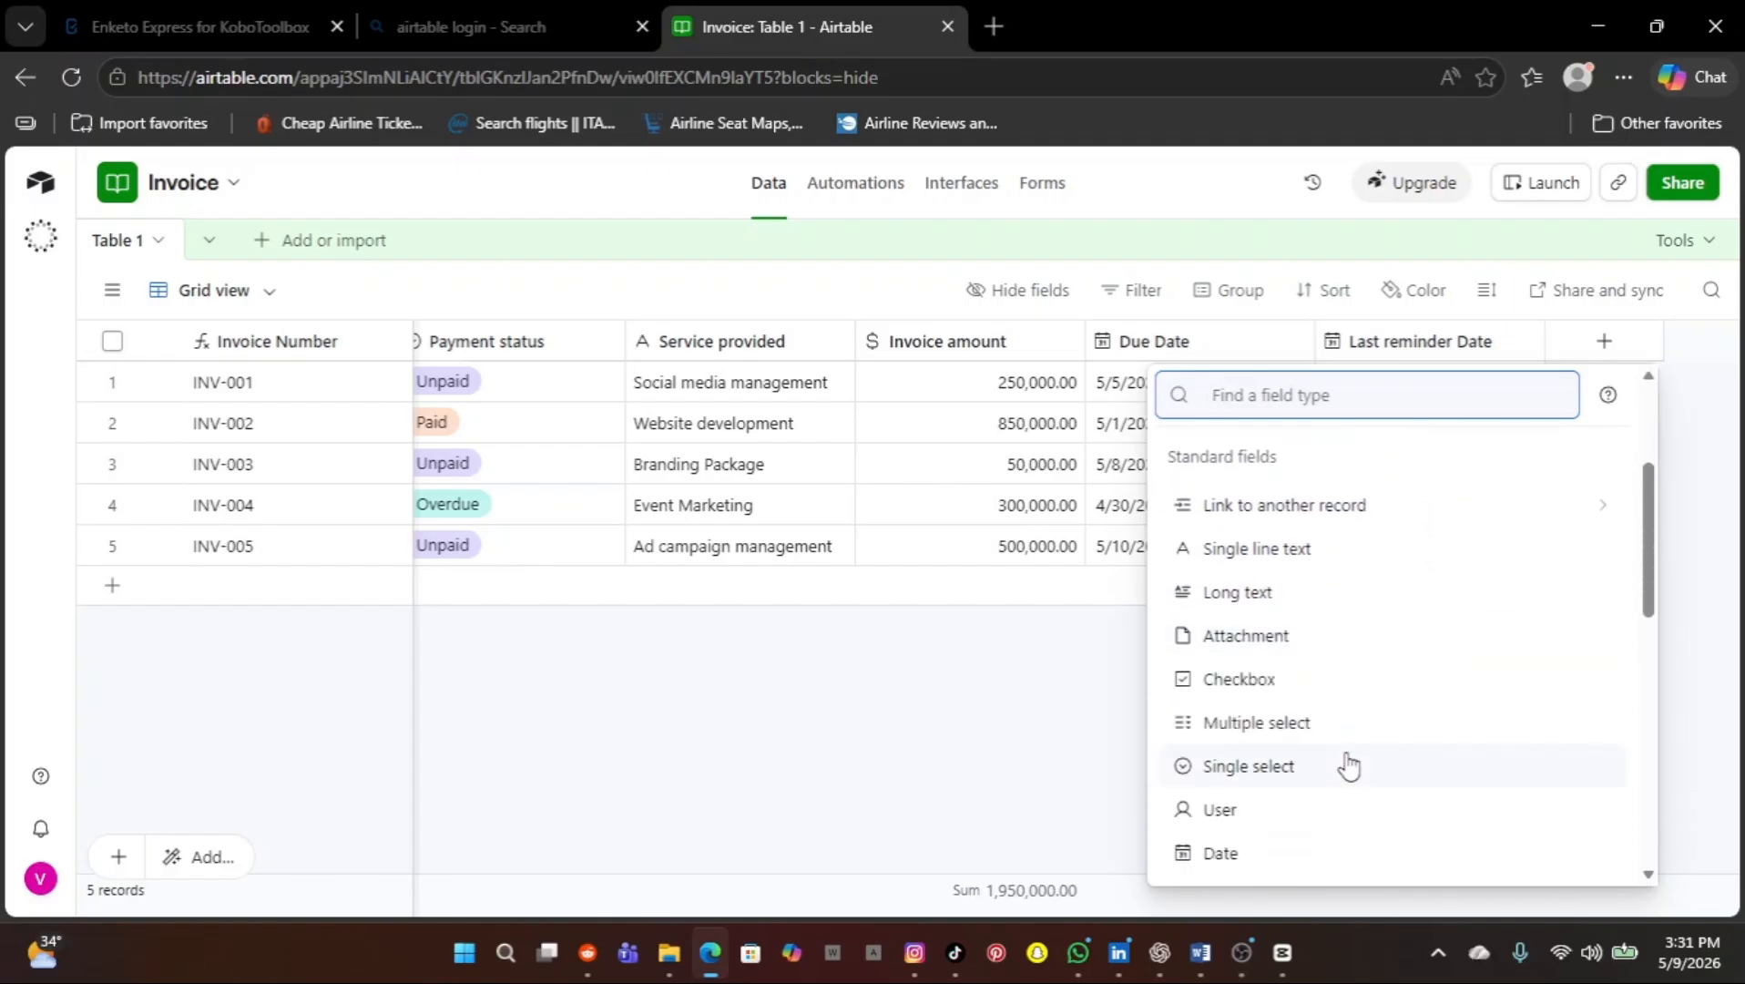
pyautogui.scroll(-7, 1348, 765)
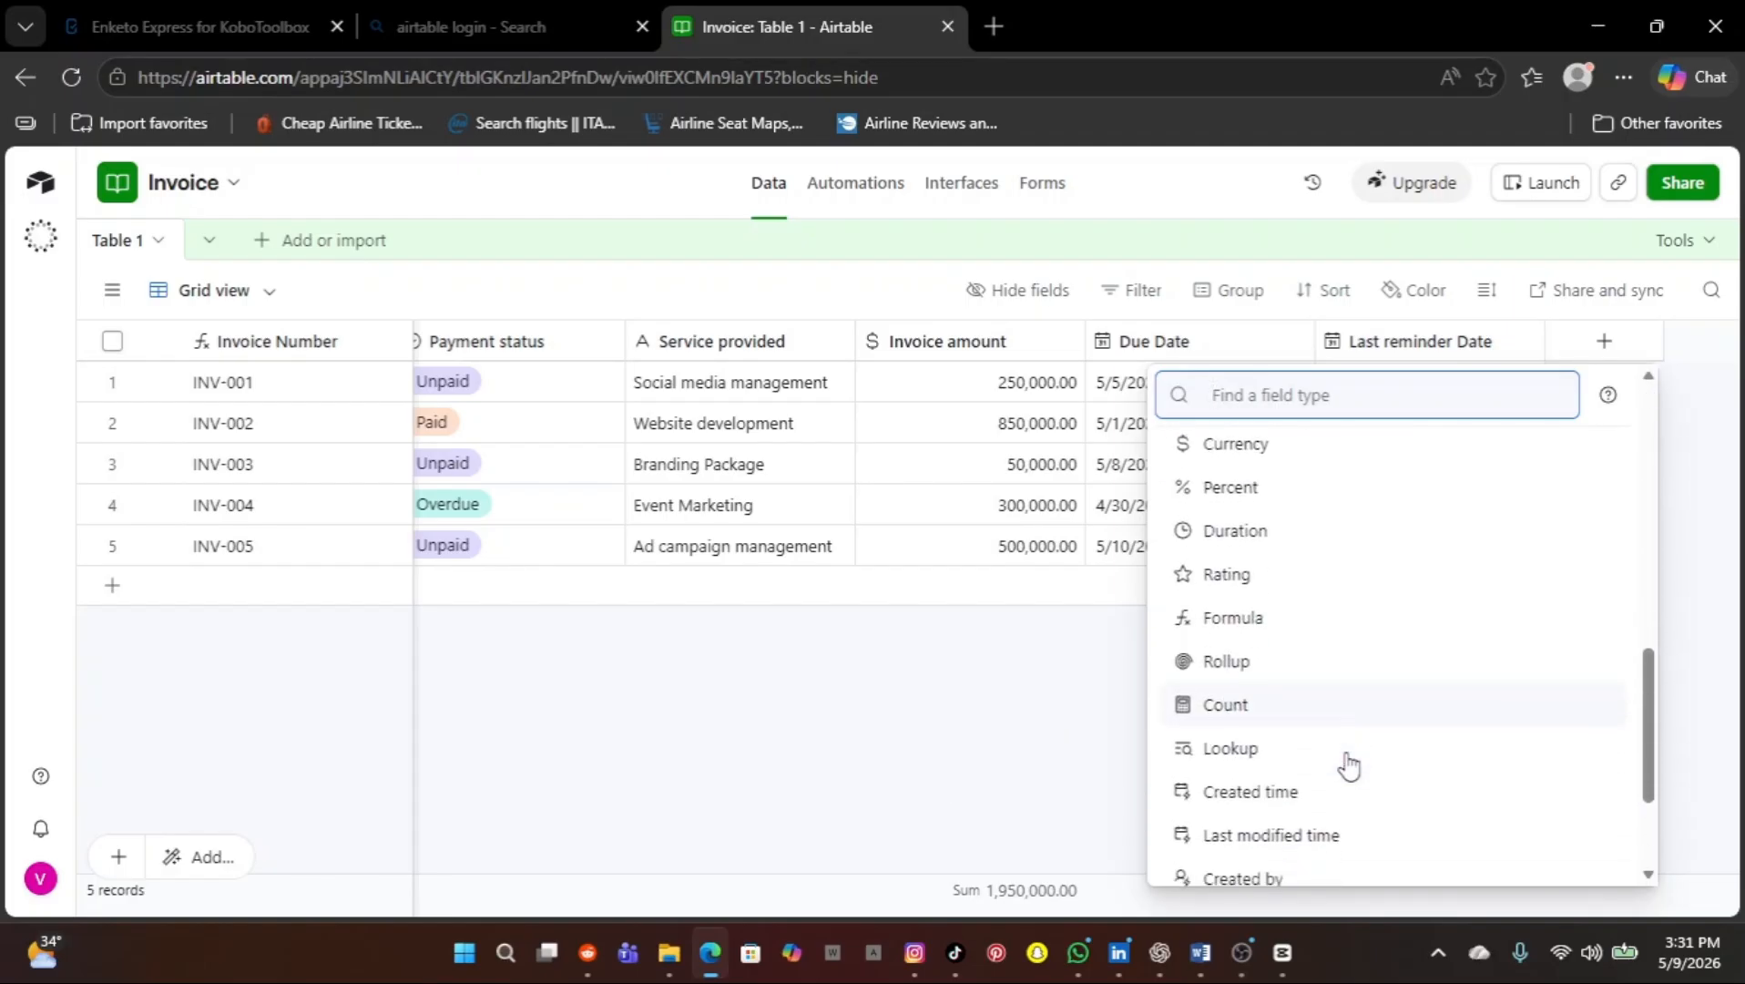
pyautogui.scroll(-2, 1348, 765)
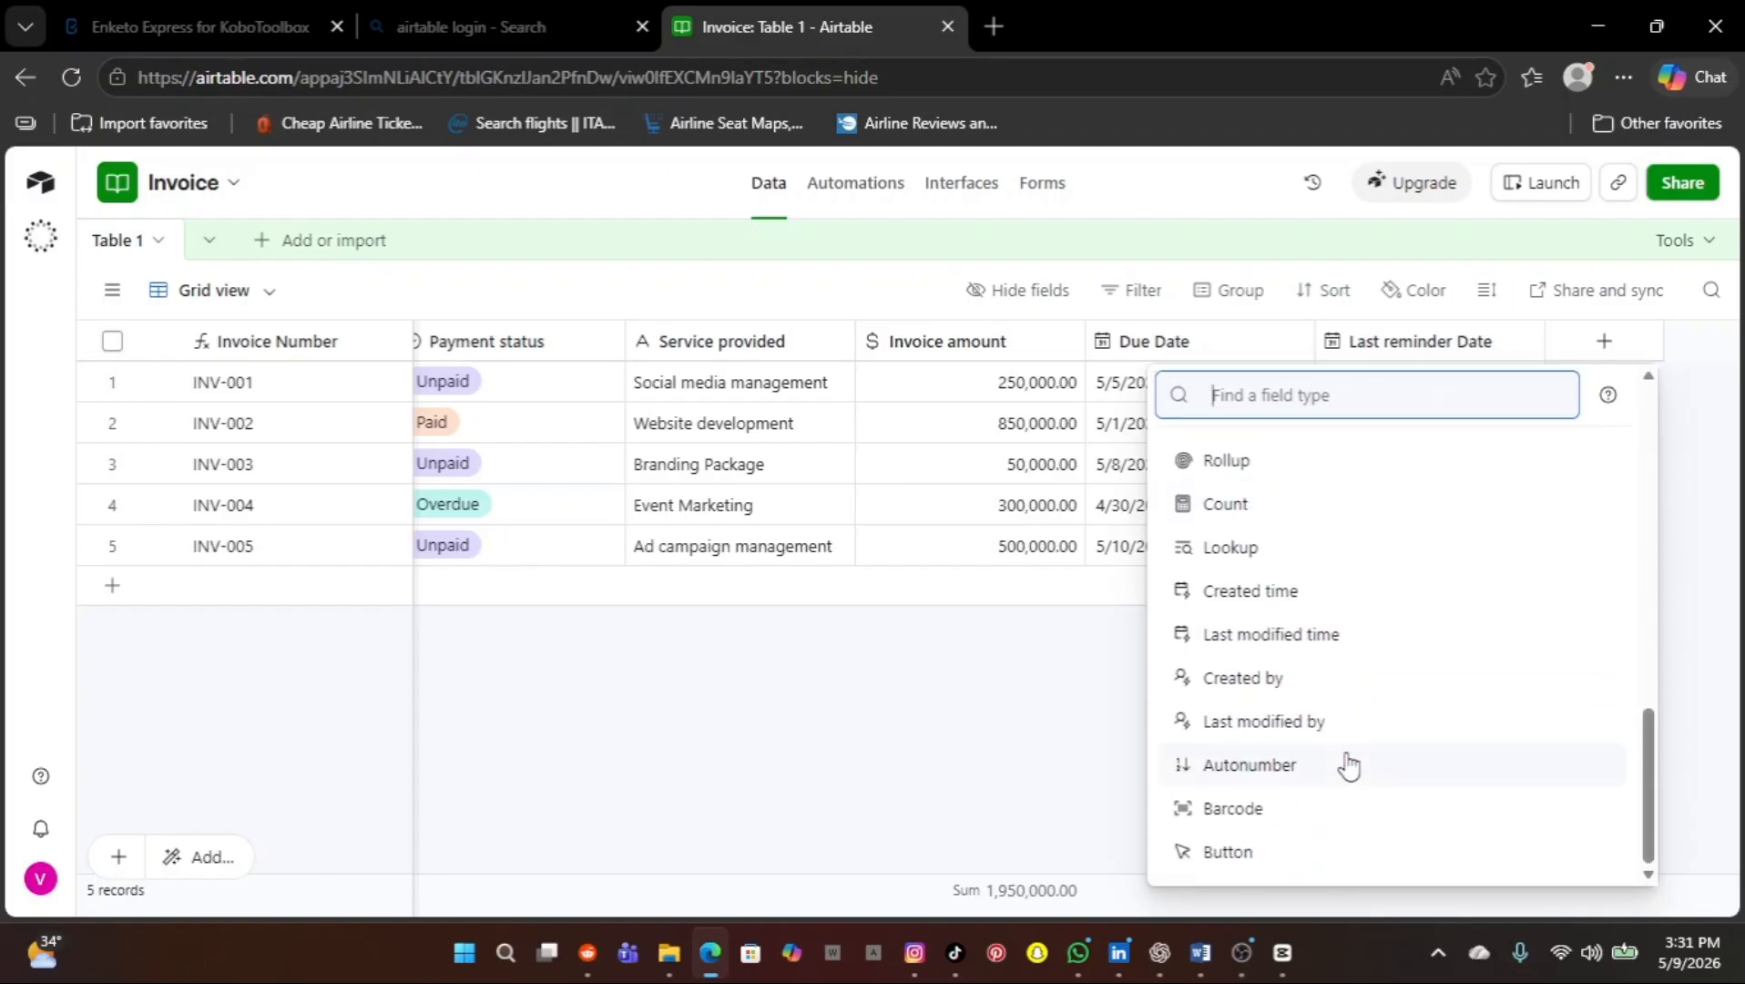
pyautogui.click(963, 797)
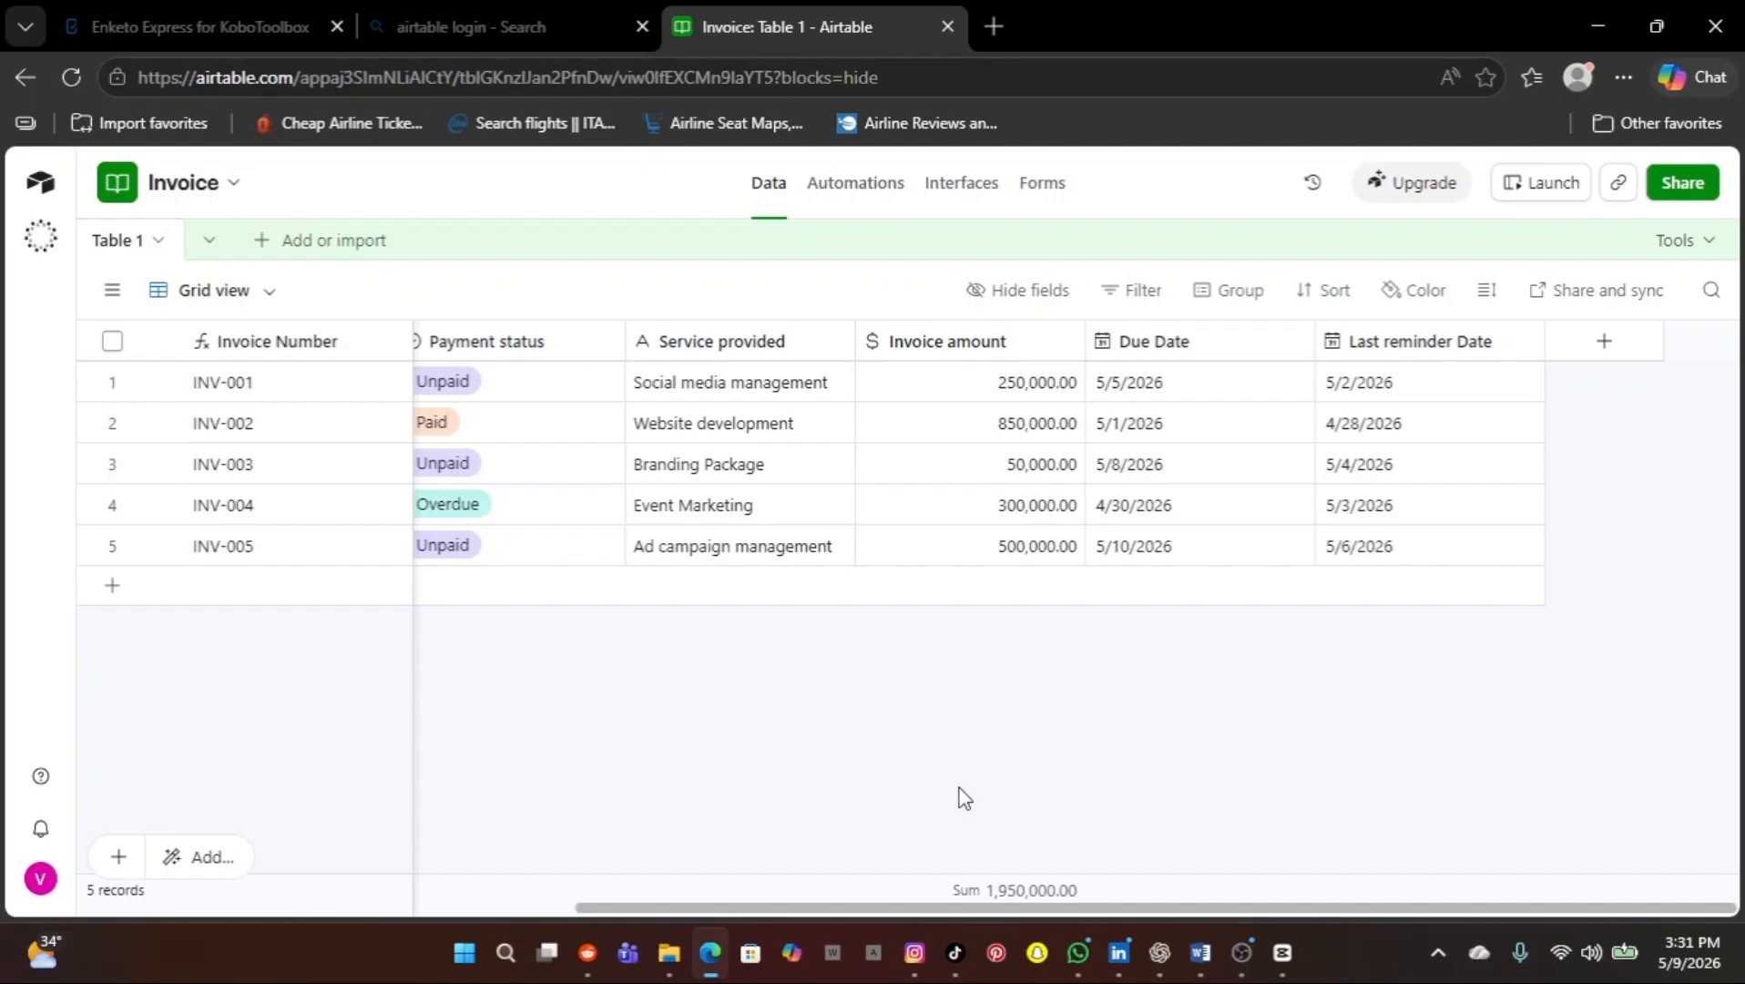
pyautogui.hscroll(-3, 964, 797)
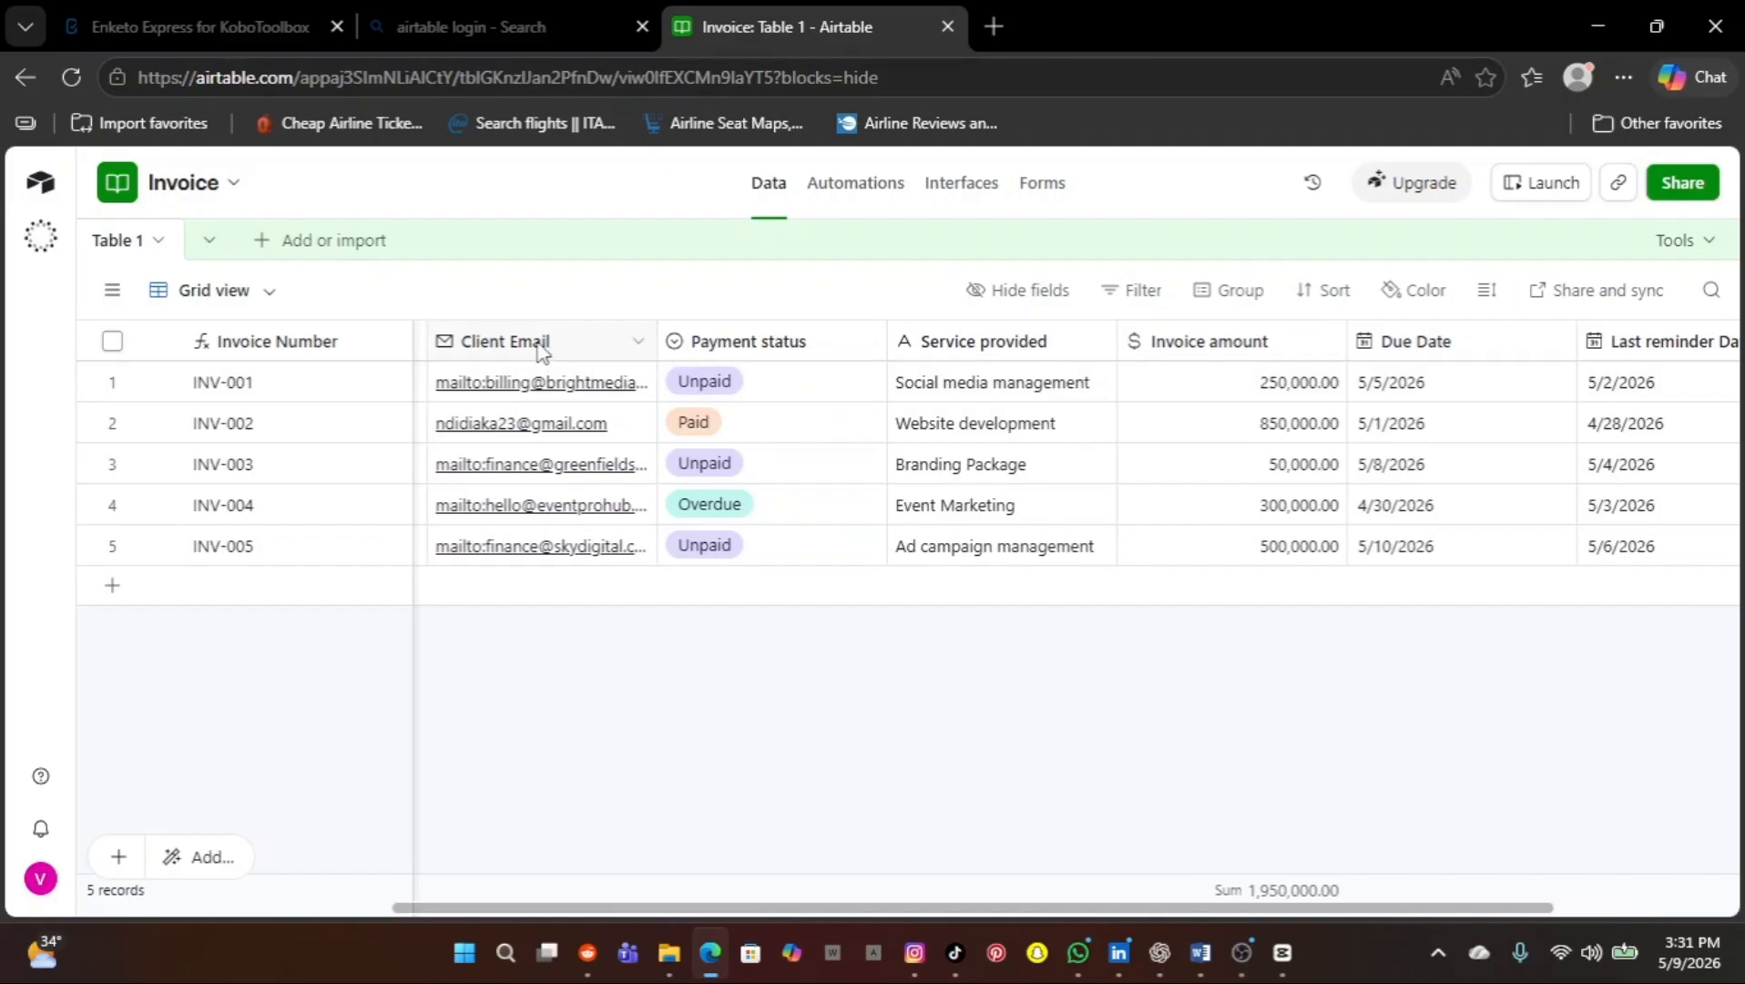
pyautogui.click(233, 183)
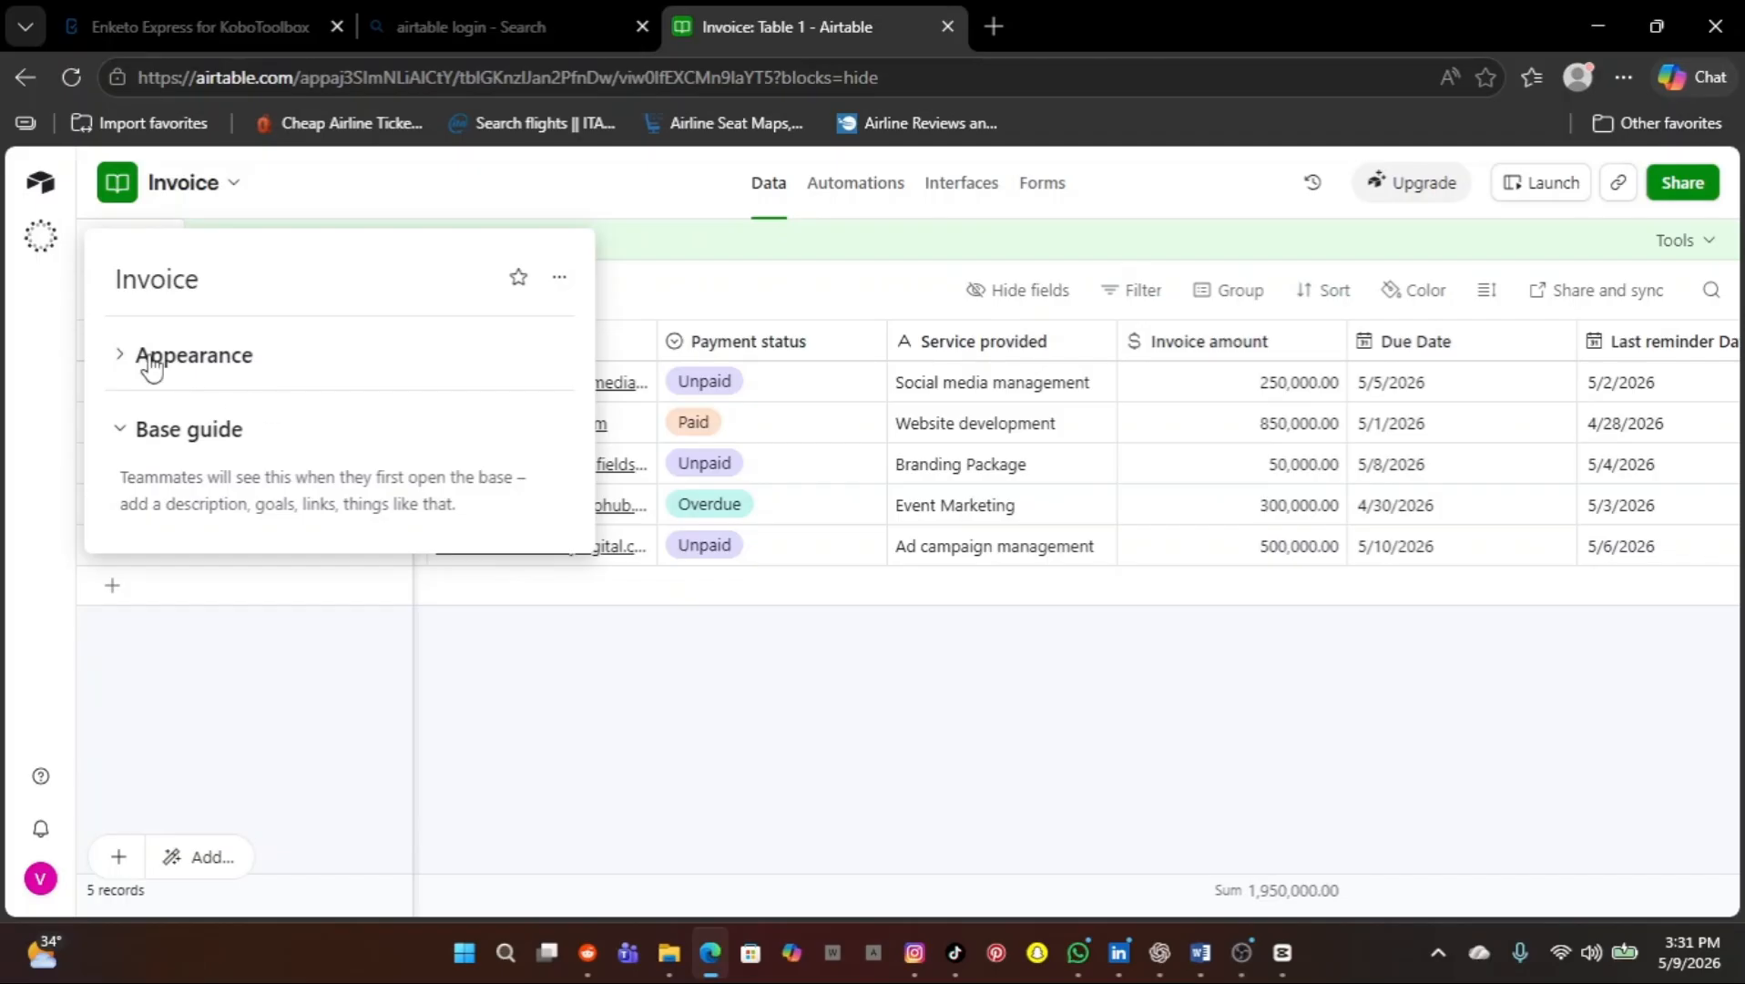
pyautogui.click(293, 672)
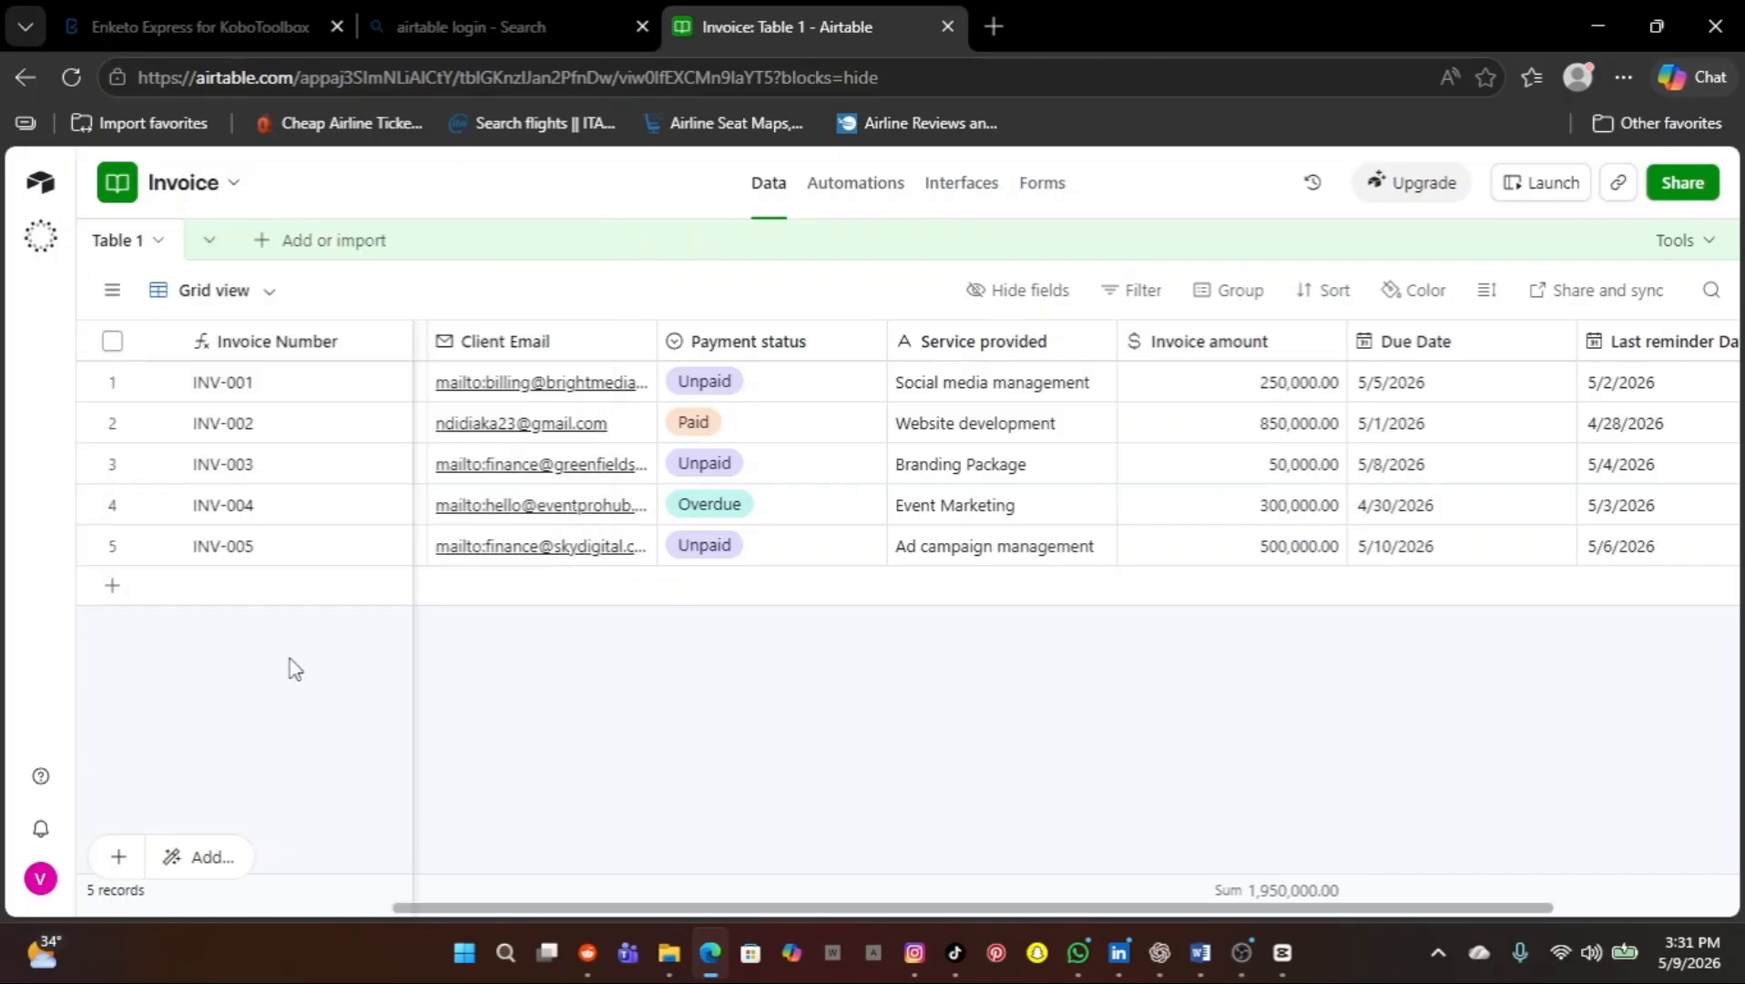
pyautogui.click(234, 187)
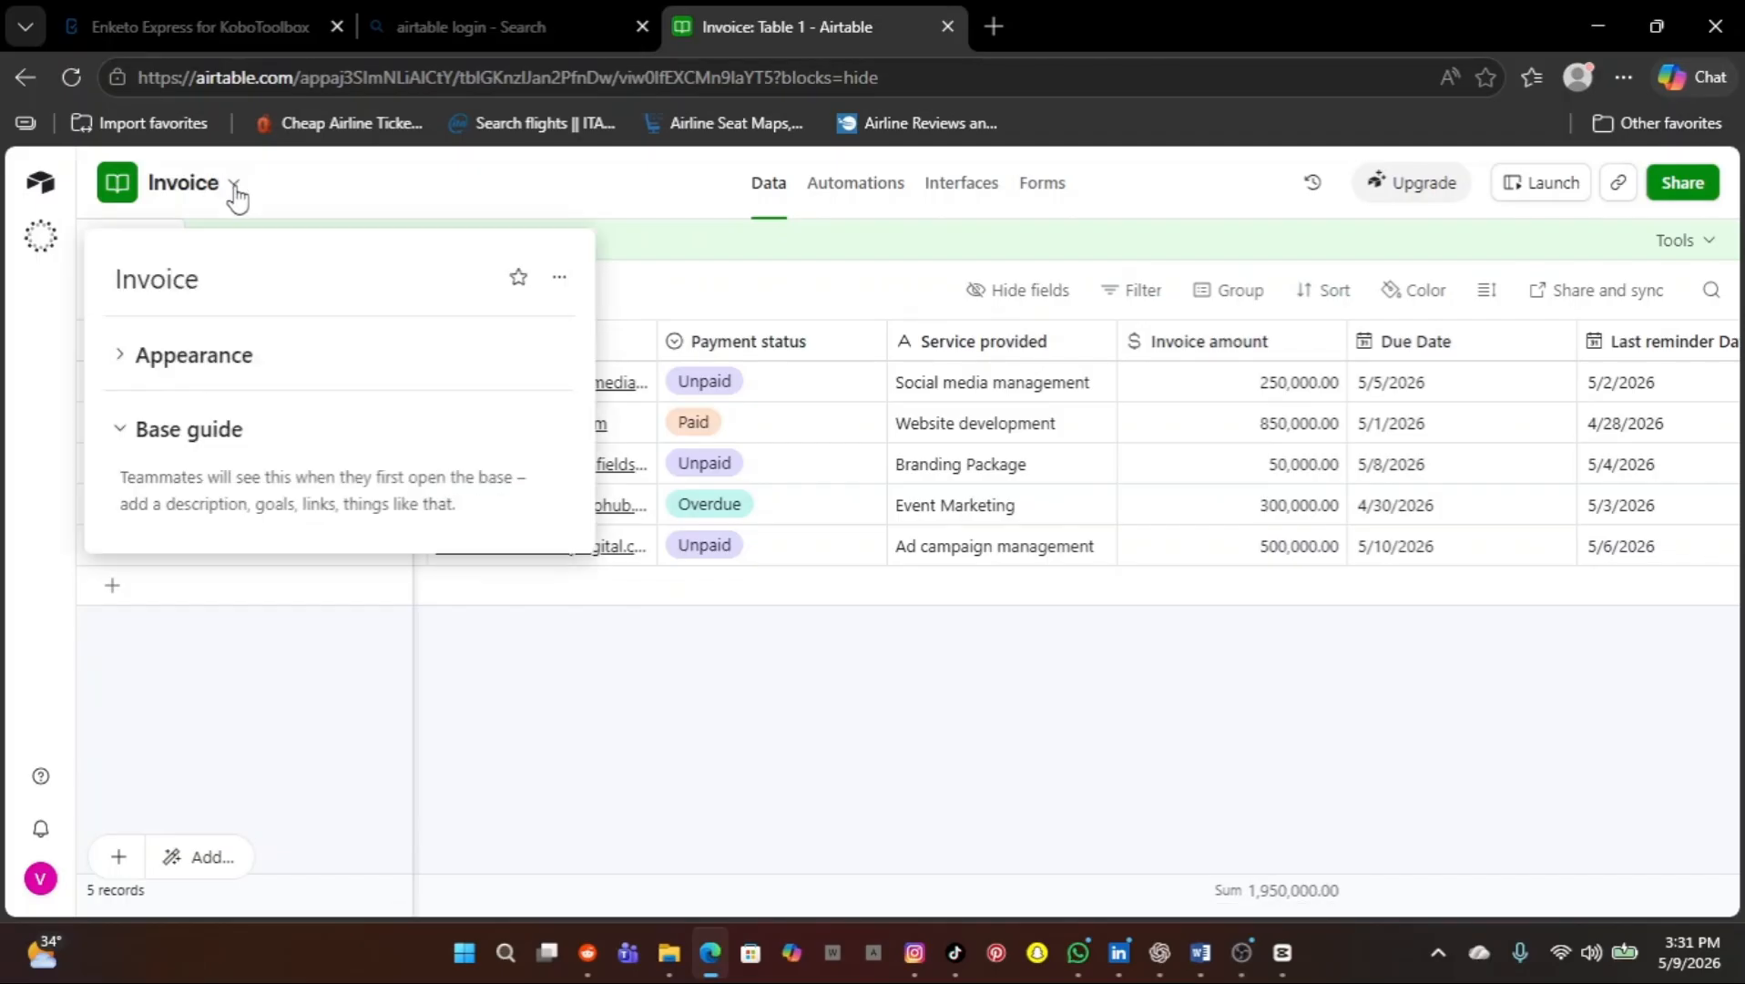
pyautogui.click(559, 278)
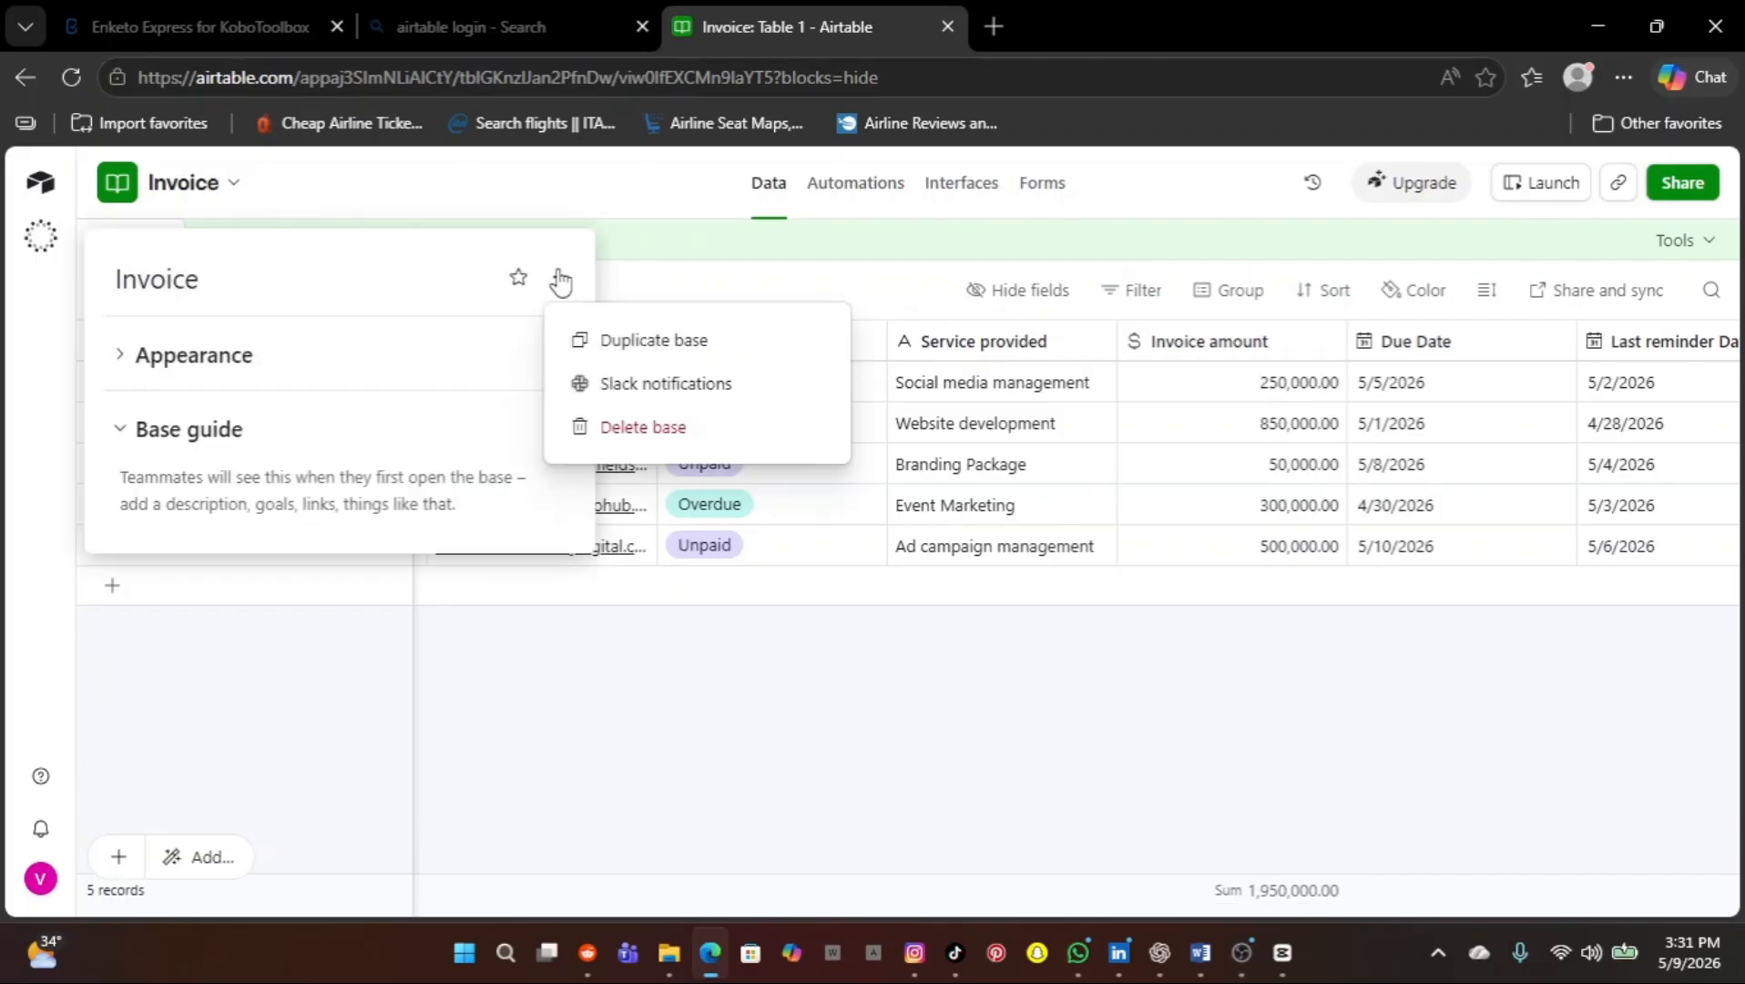
pyautogui.click(314, 373)
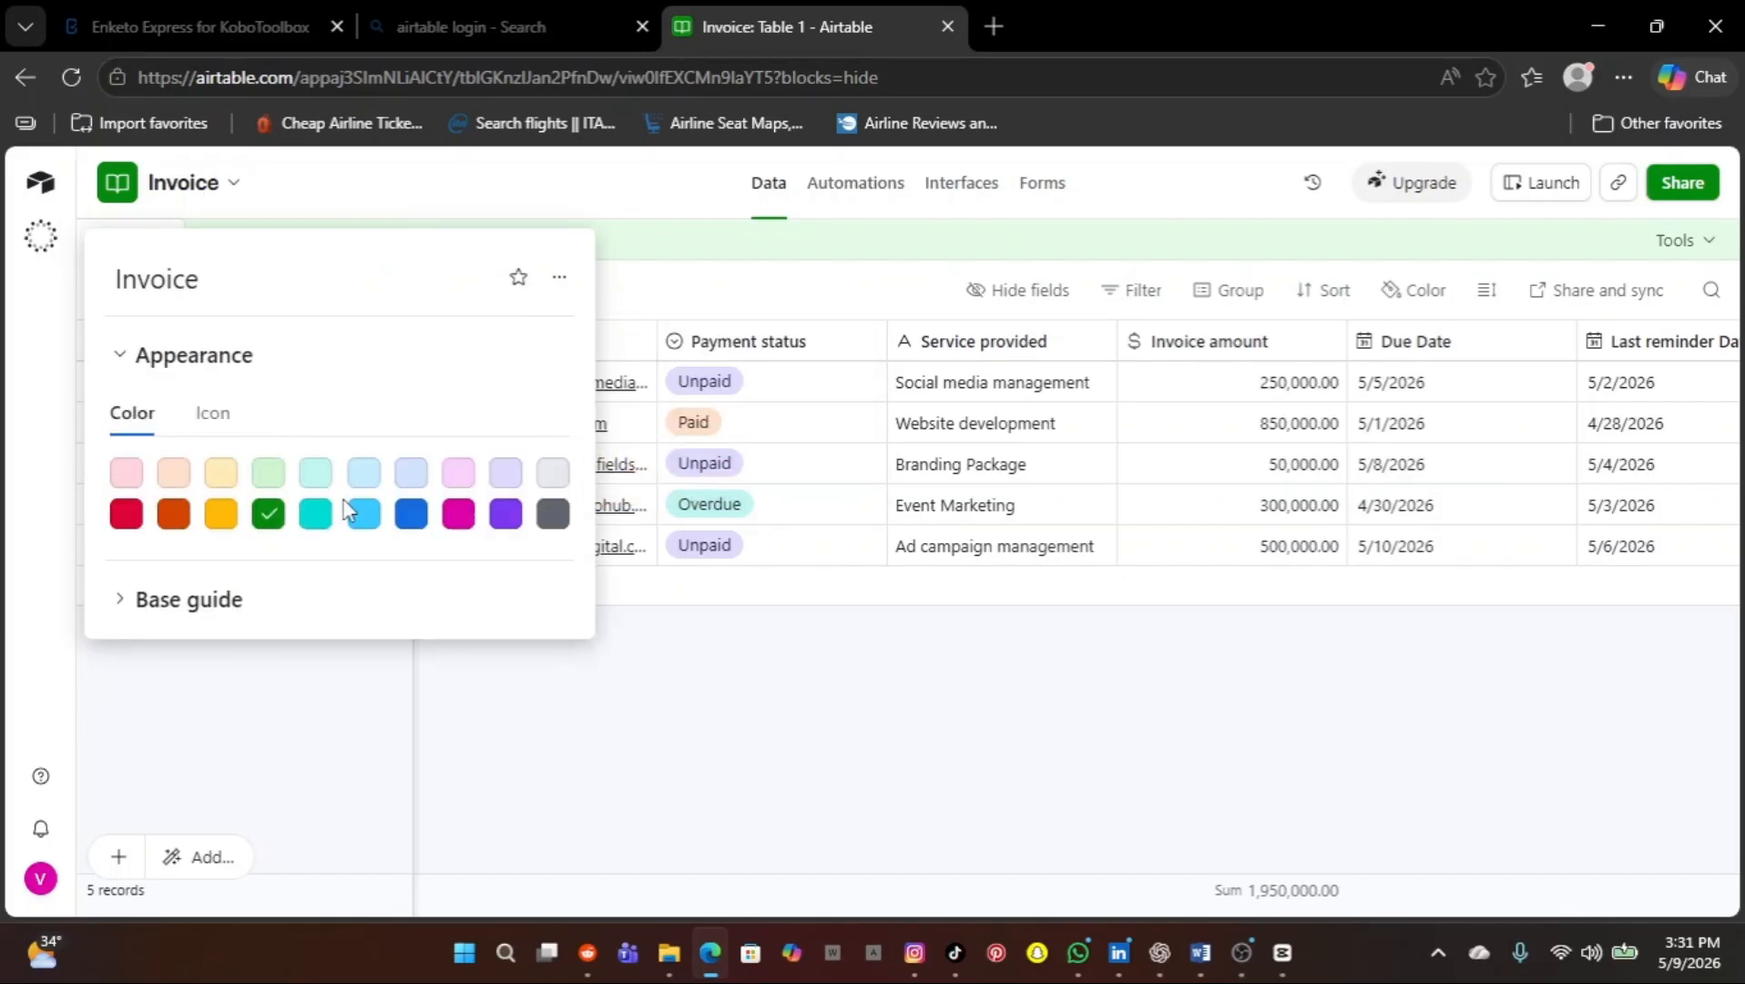
pyautogui.click(212, 417)
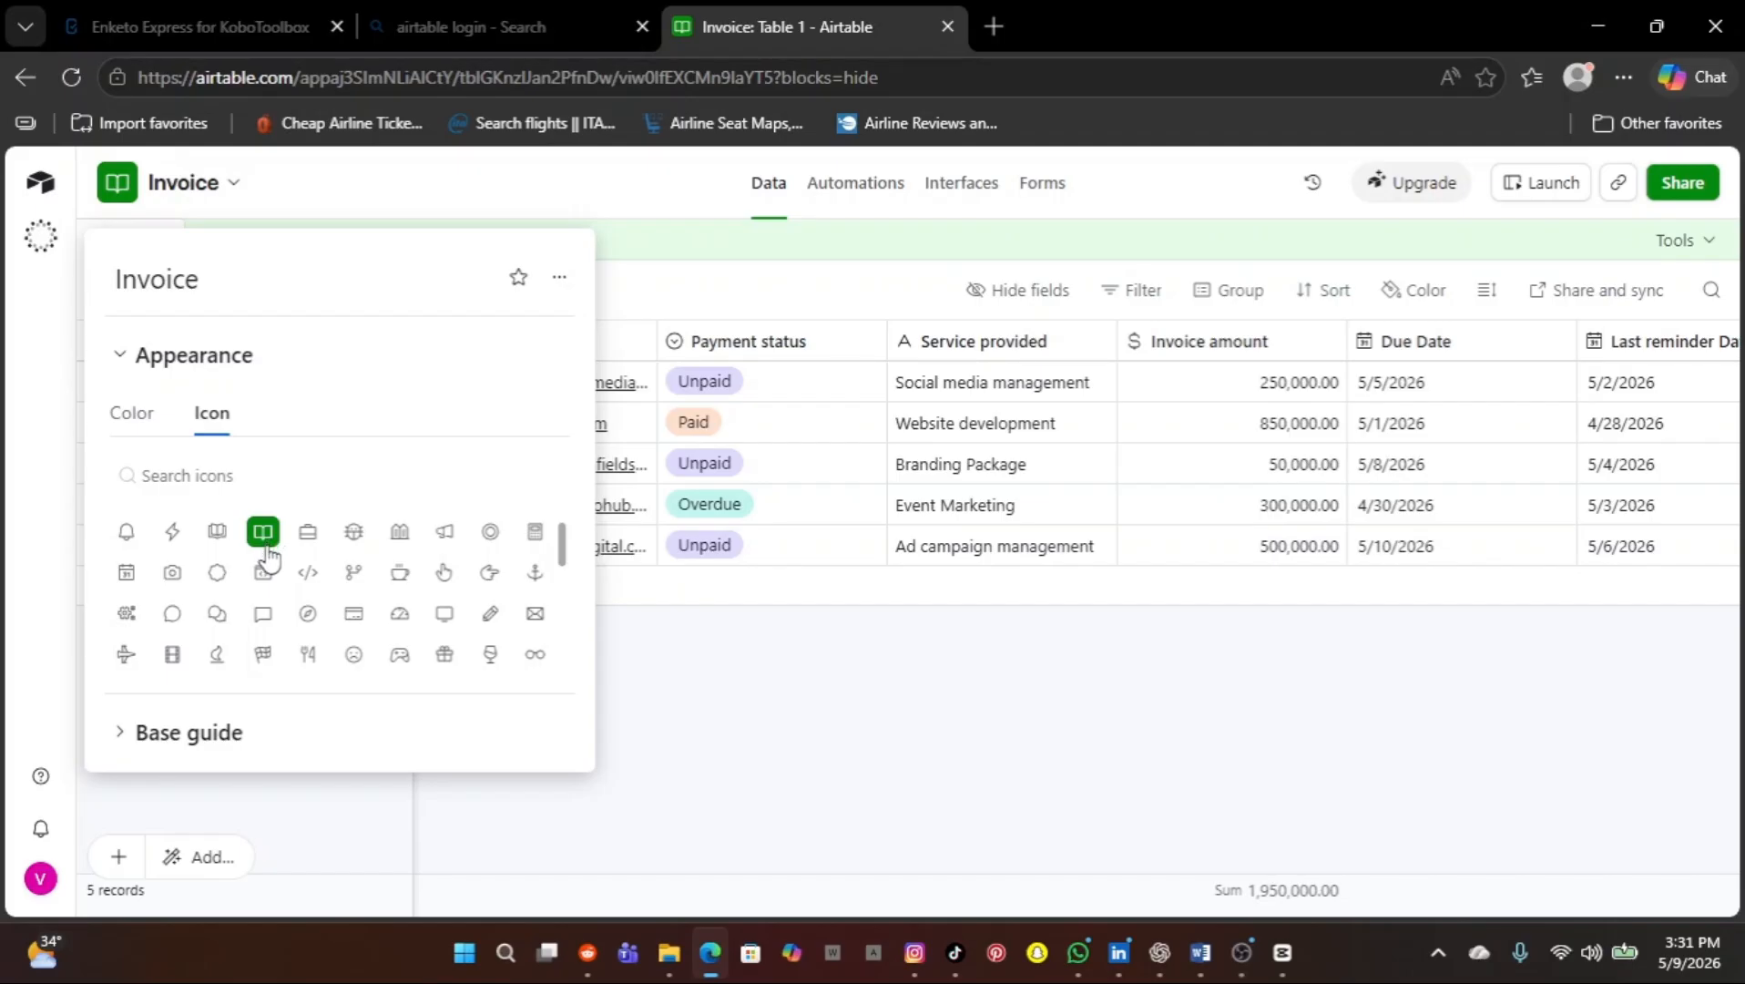
pyautogui.click(716, 795)
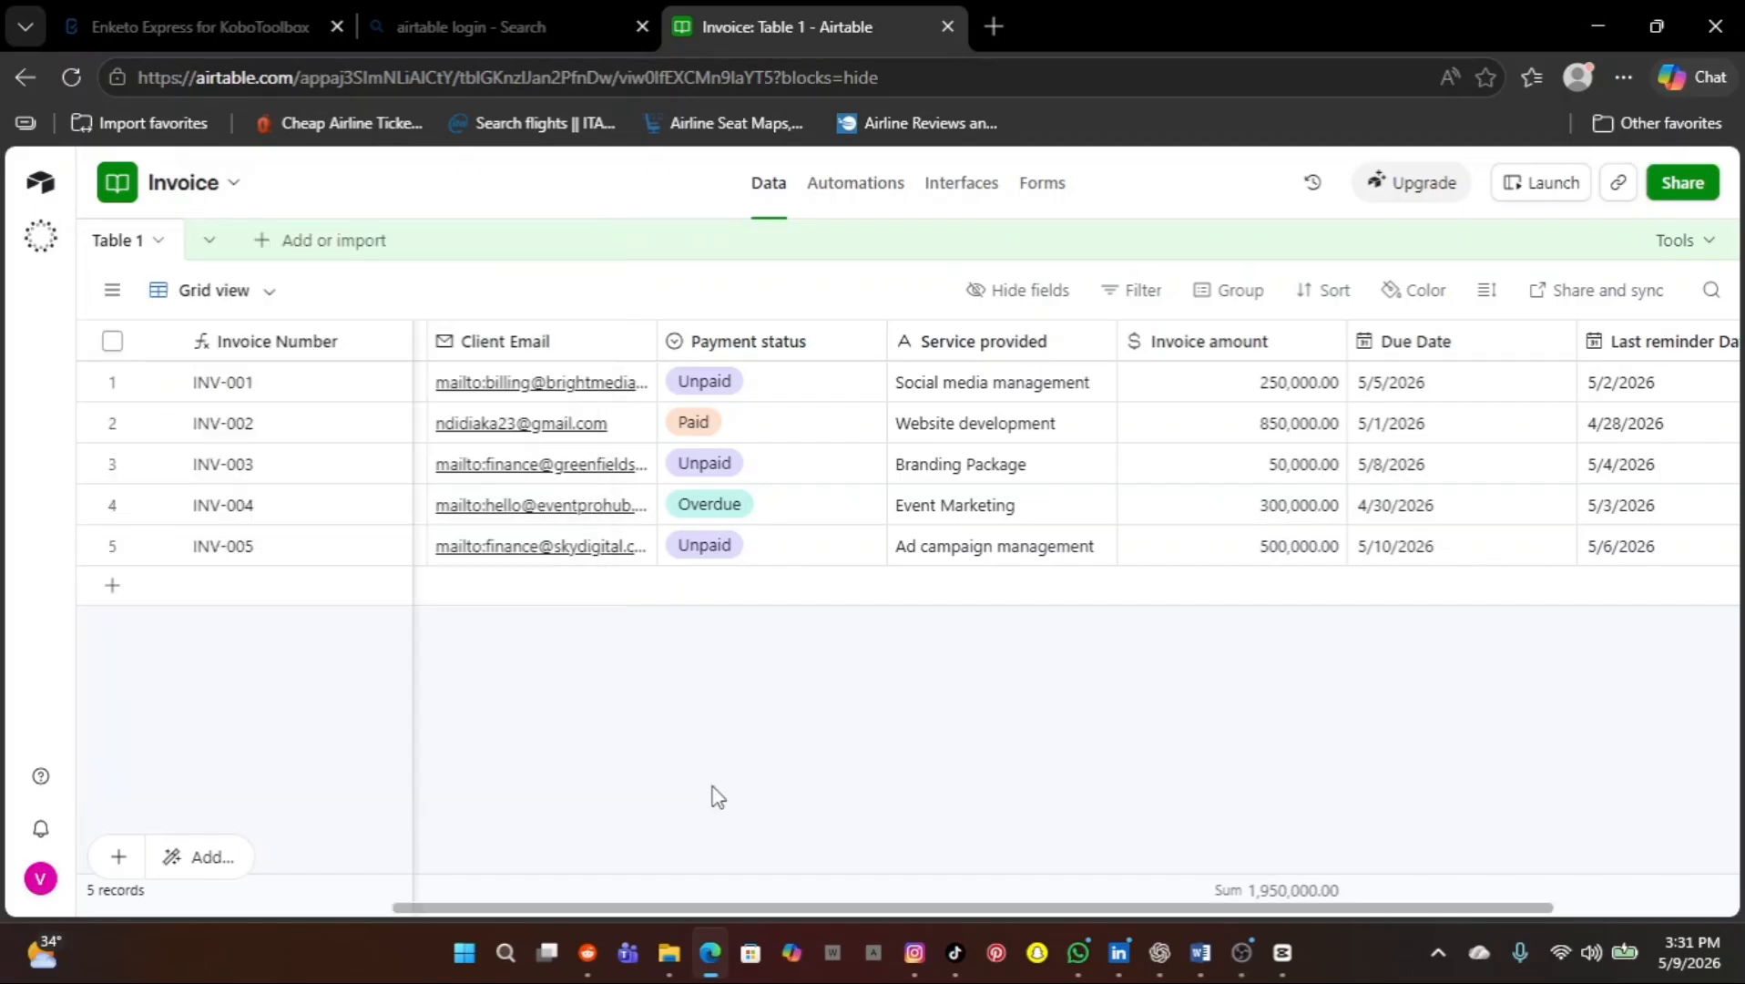
pyautogui.hscroll(-5, 714, 663)
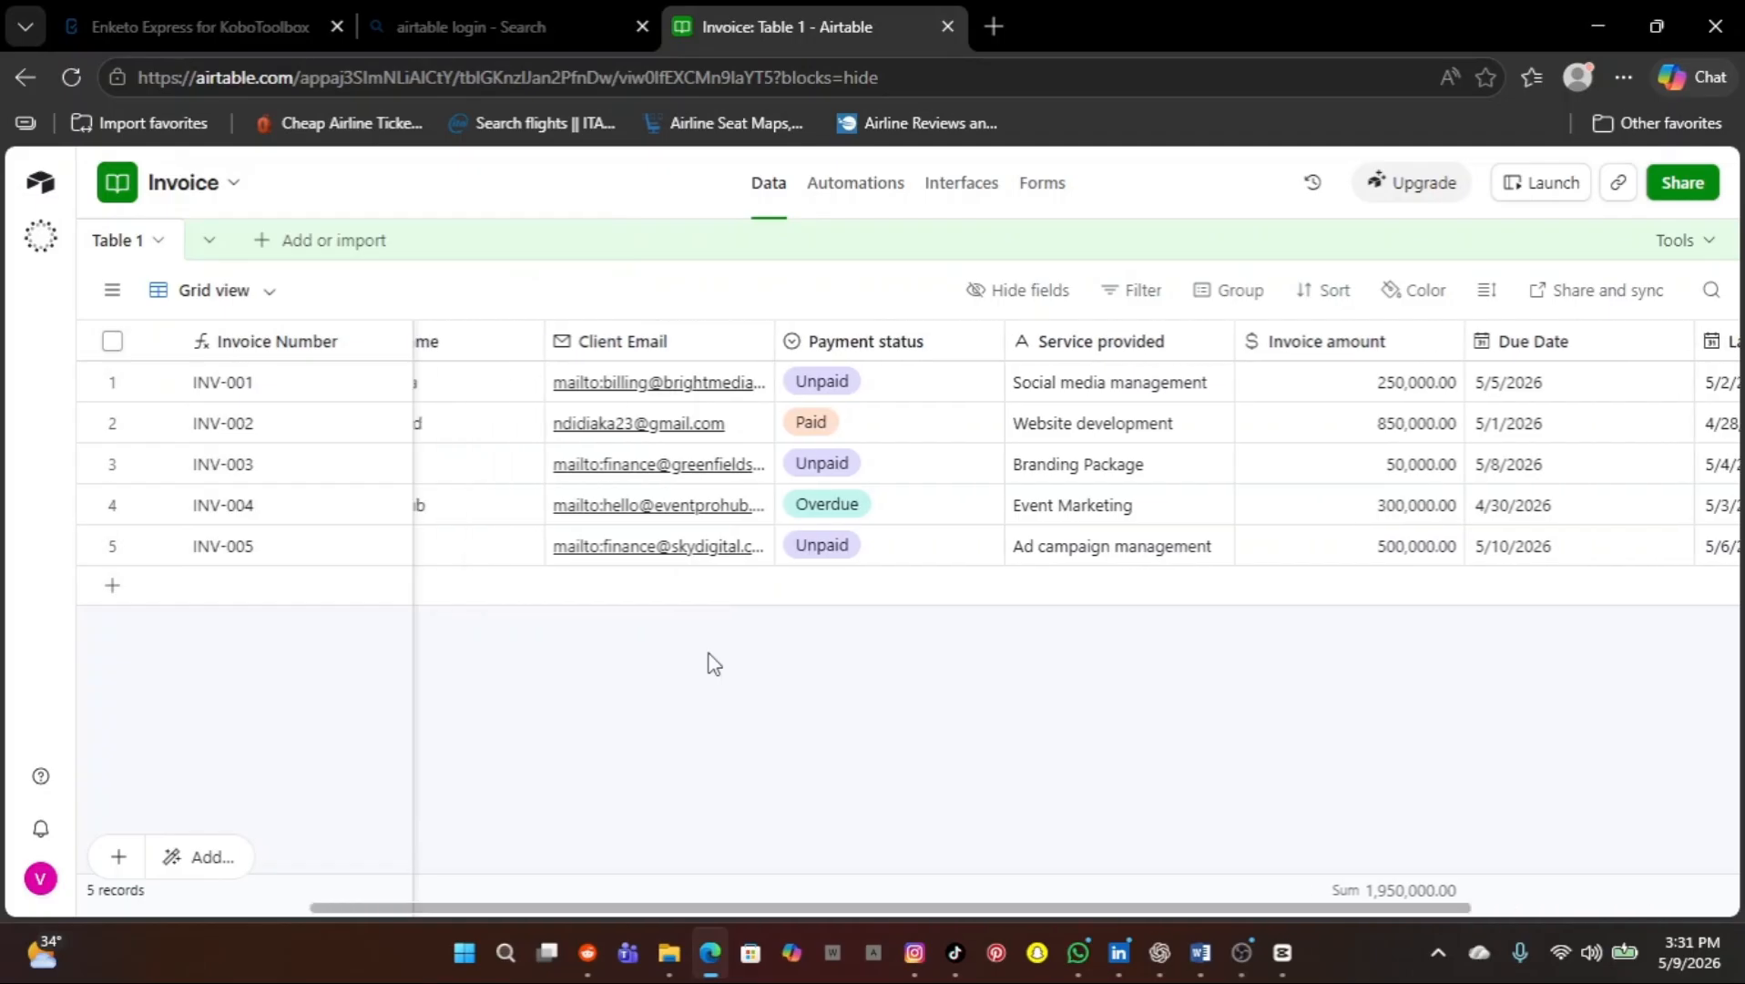
pyautogui.hscroll(-3, 714, 663)
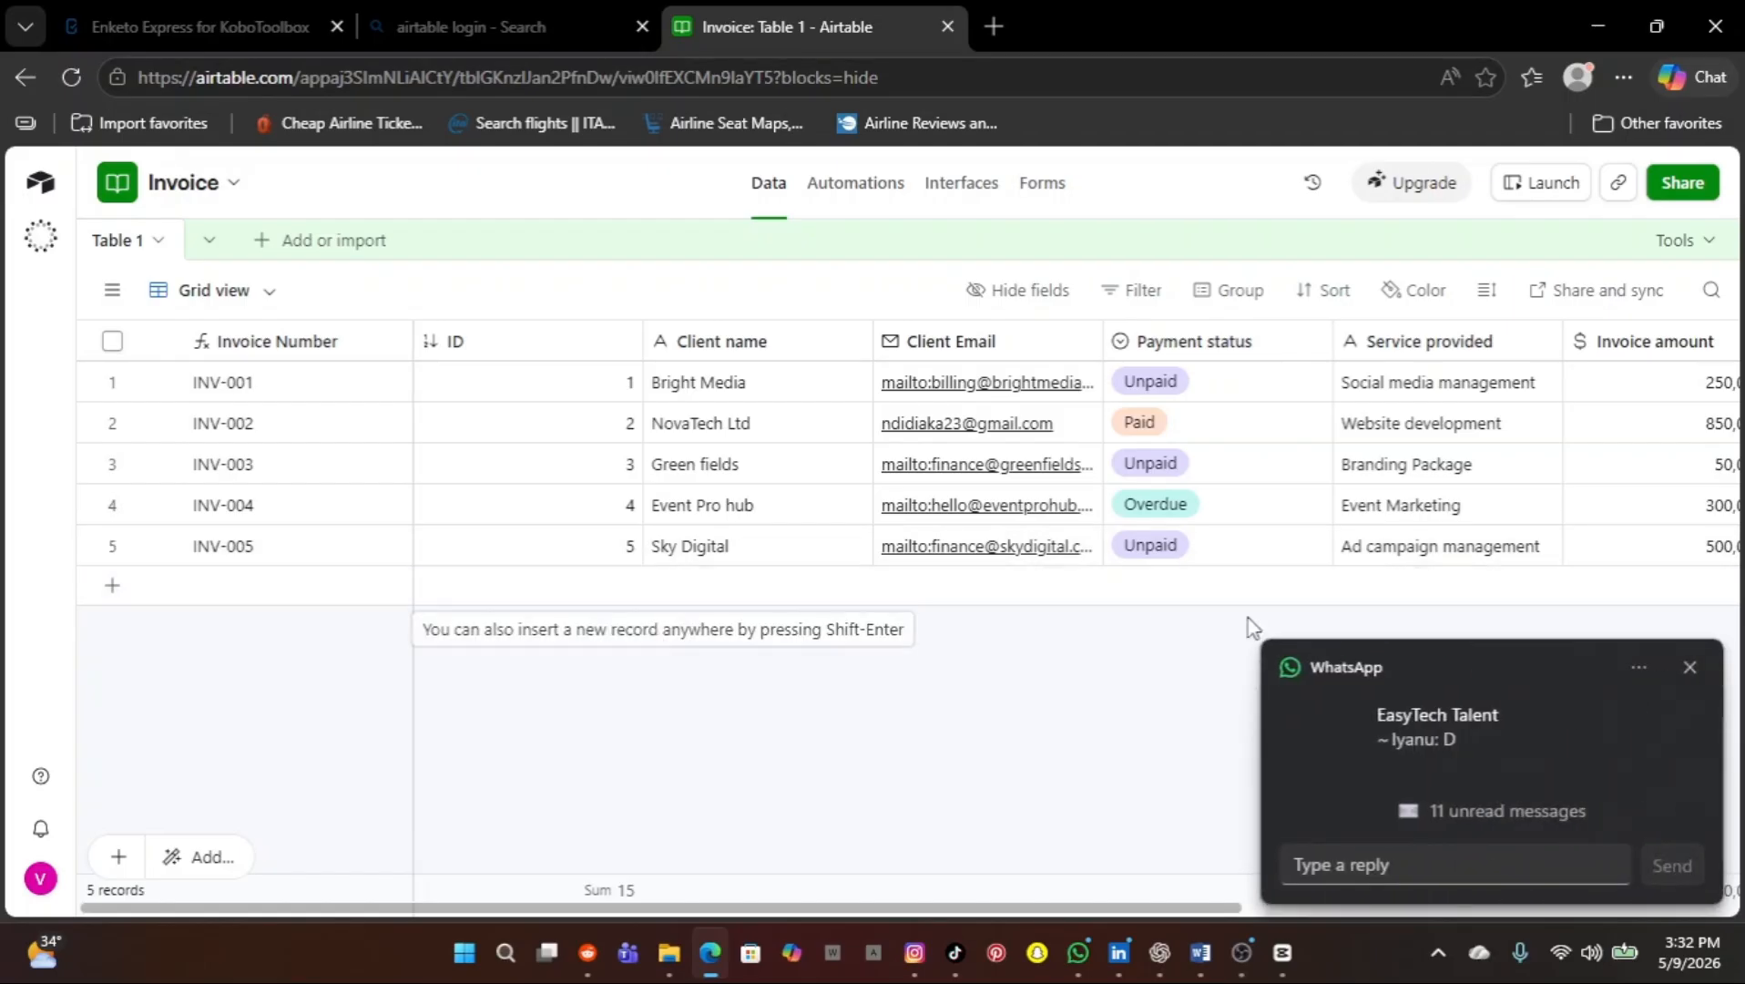
pyautogui.click(1691, 667)
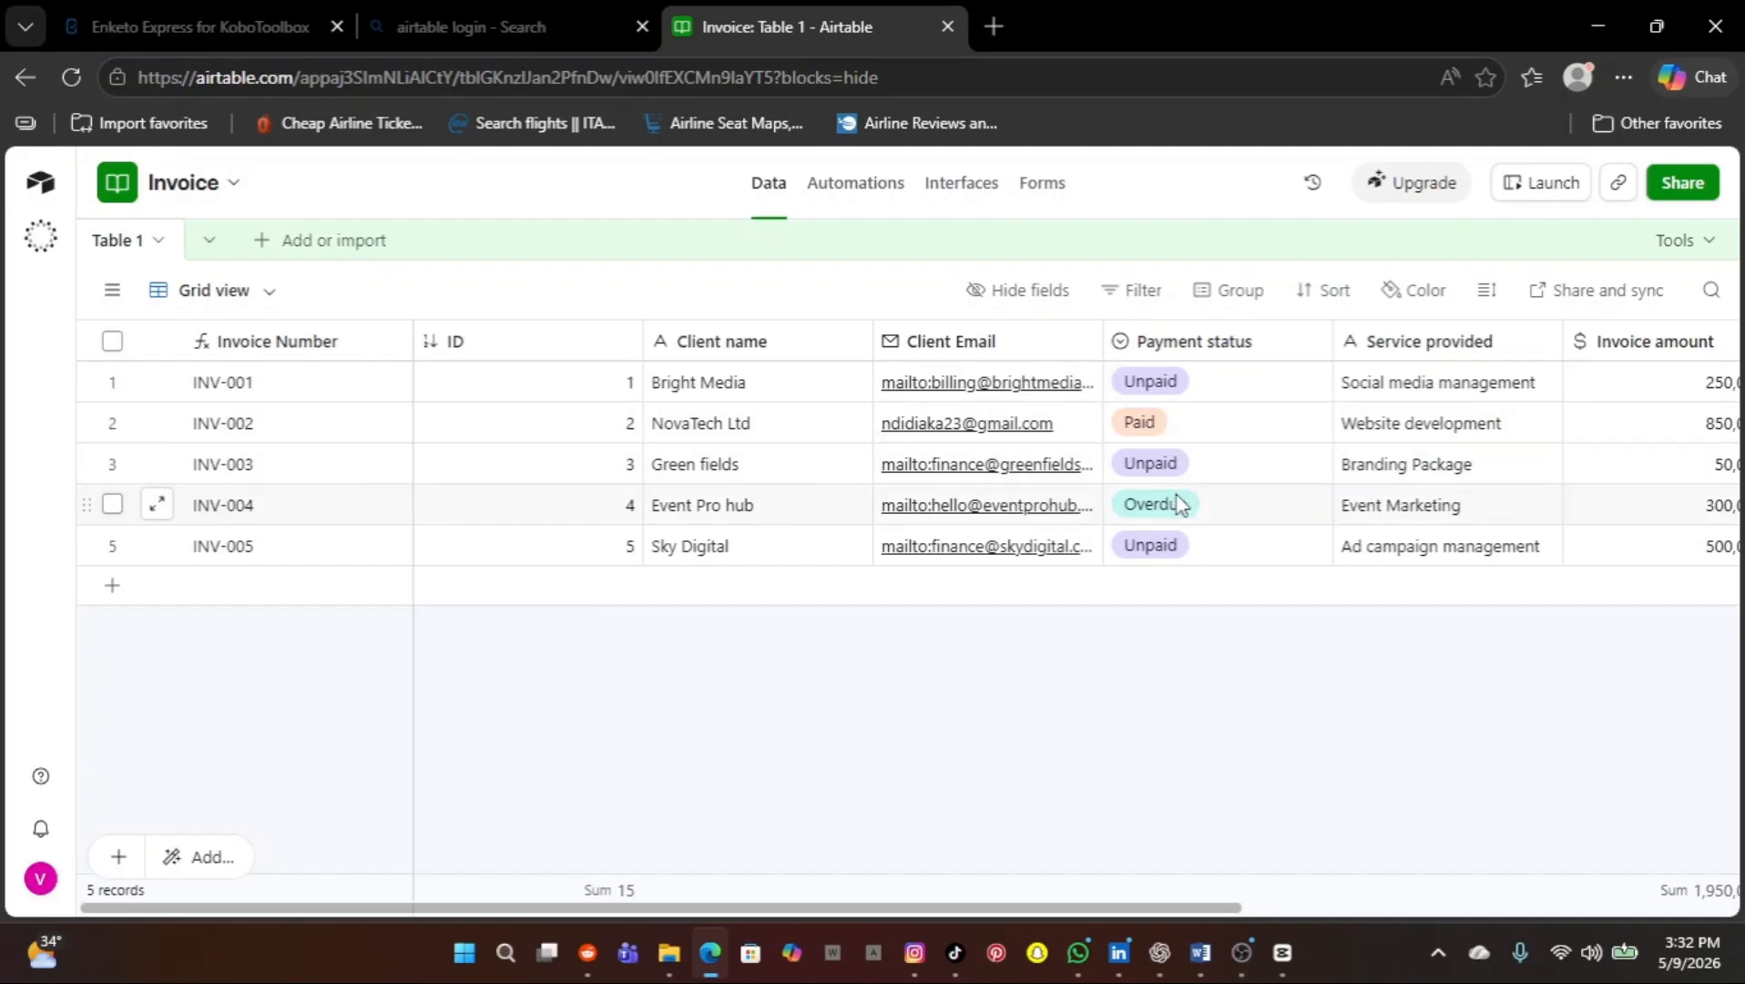
pyautogui.hscroll(5, 1175, 510)
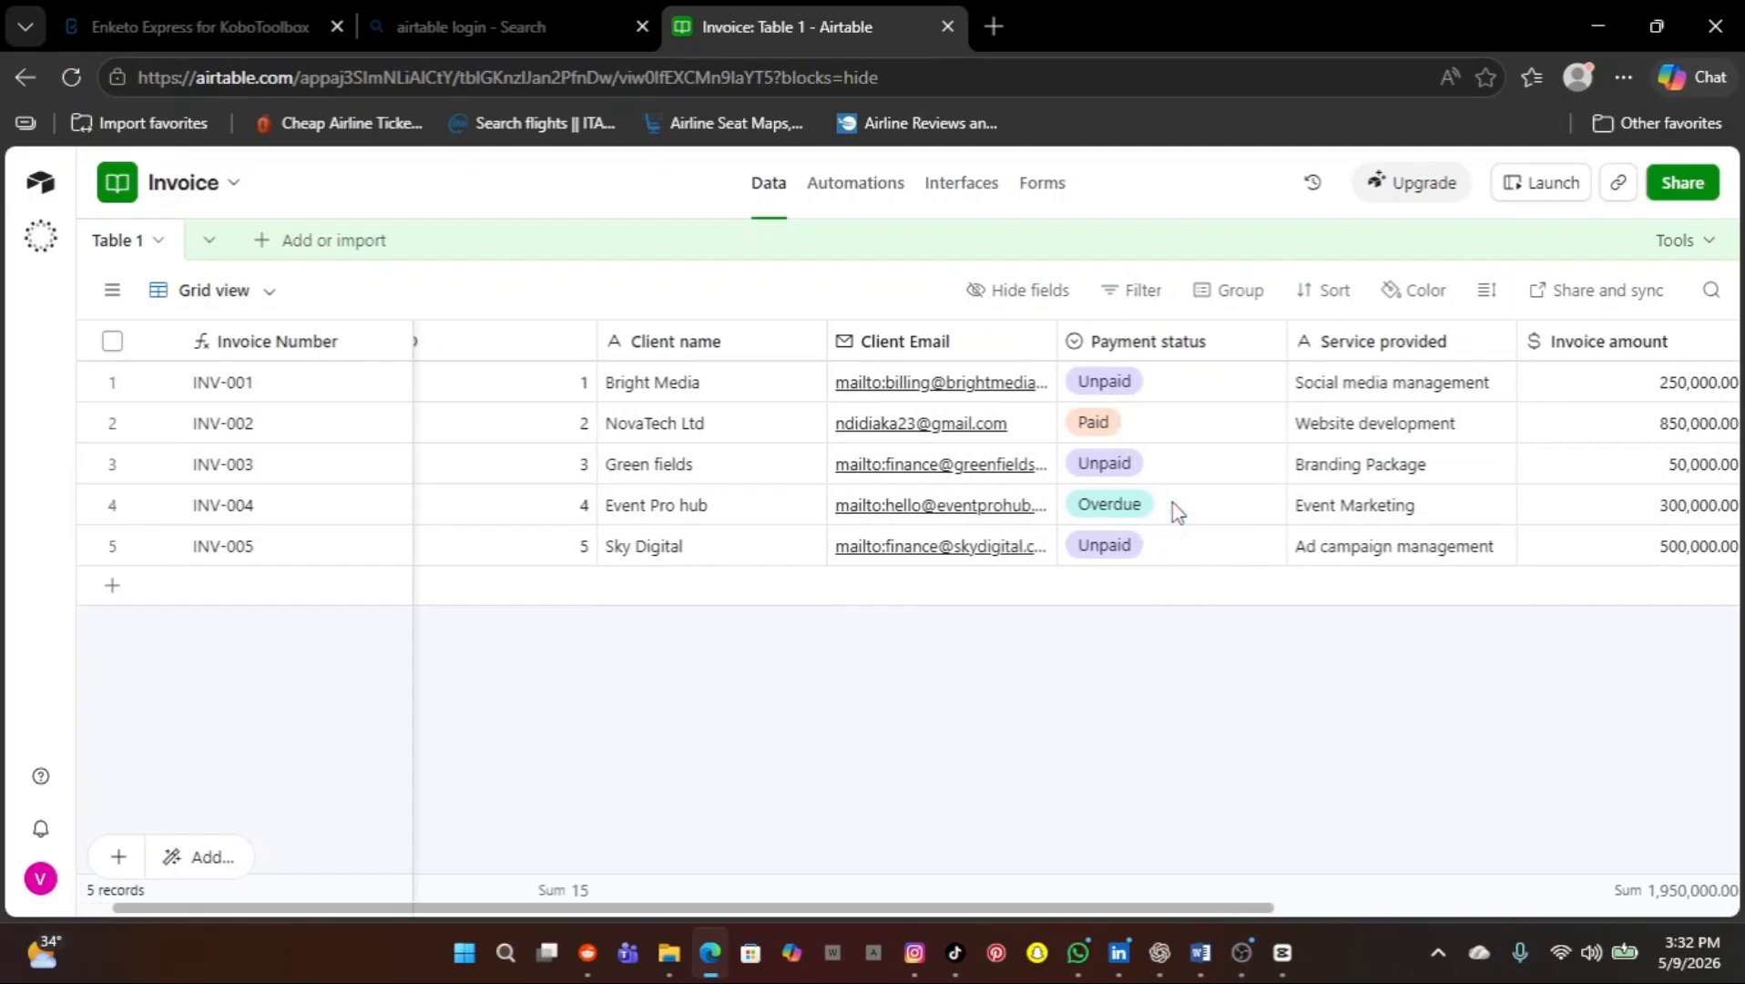
pyautogui.hscroll(5, 1174, 510)
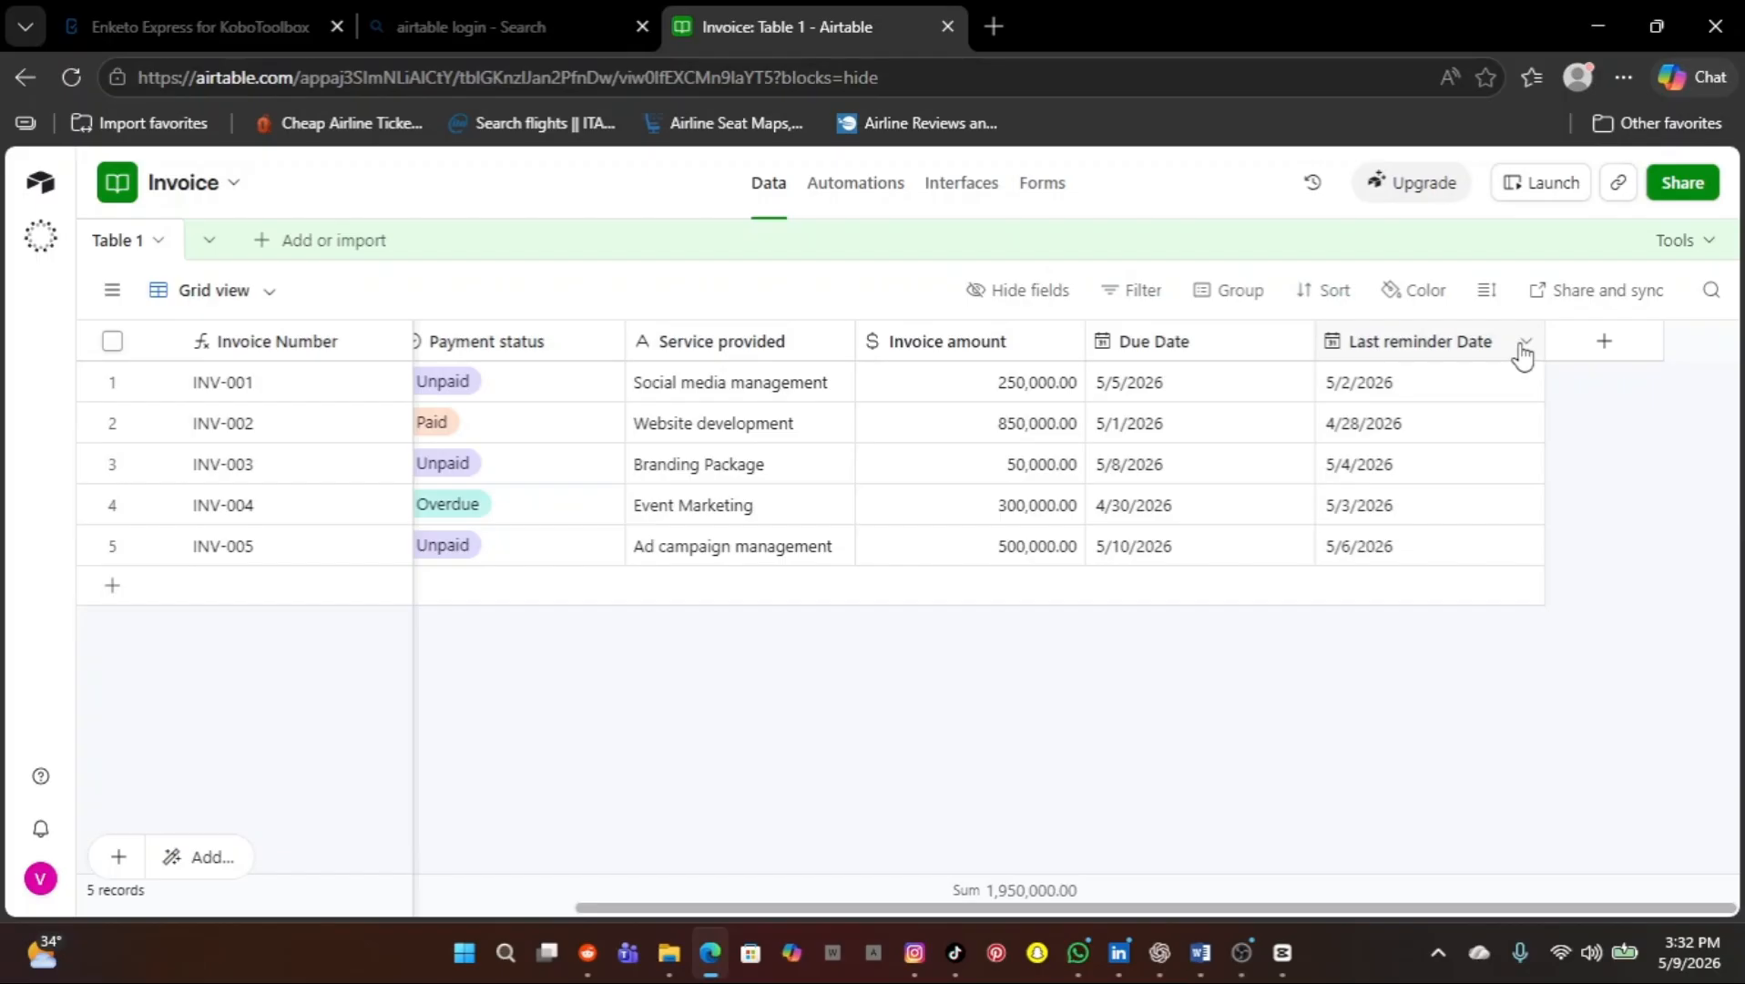
# Keep the Last reminder Date field in Local date format (5/9/2026) without time
pyautogui.click(1522, 346)
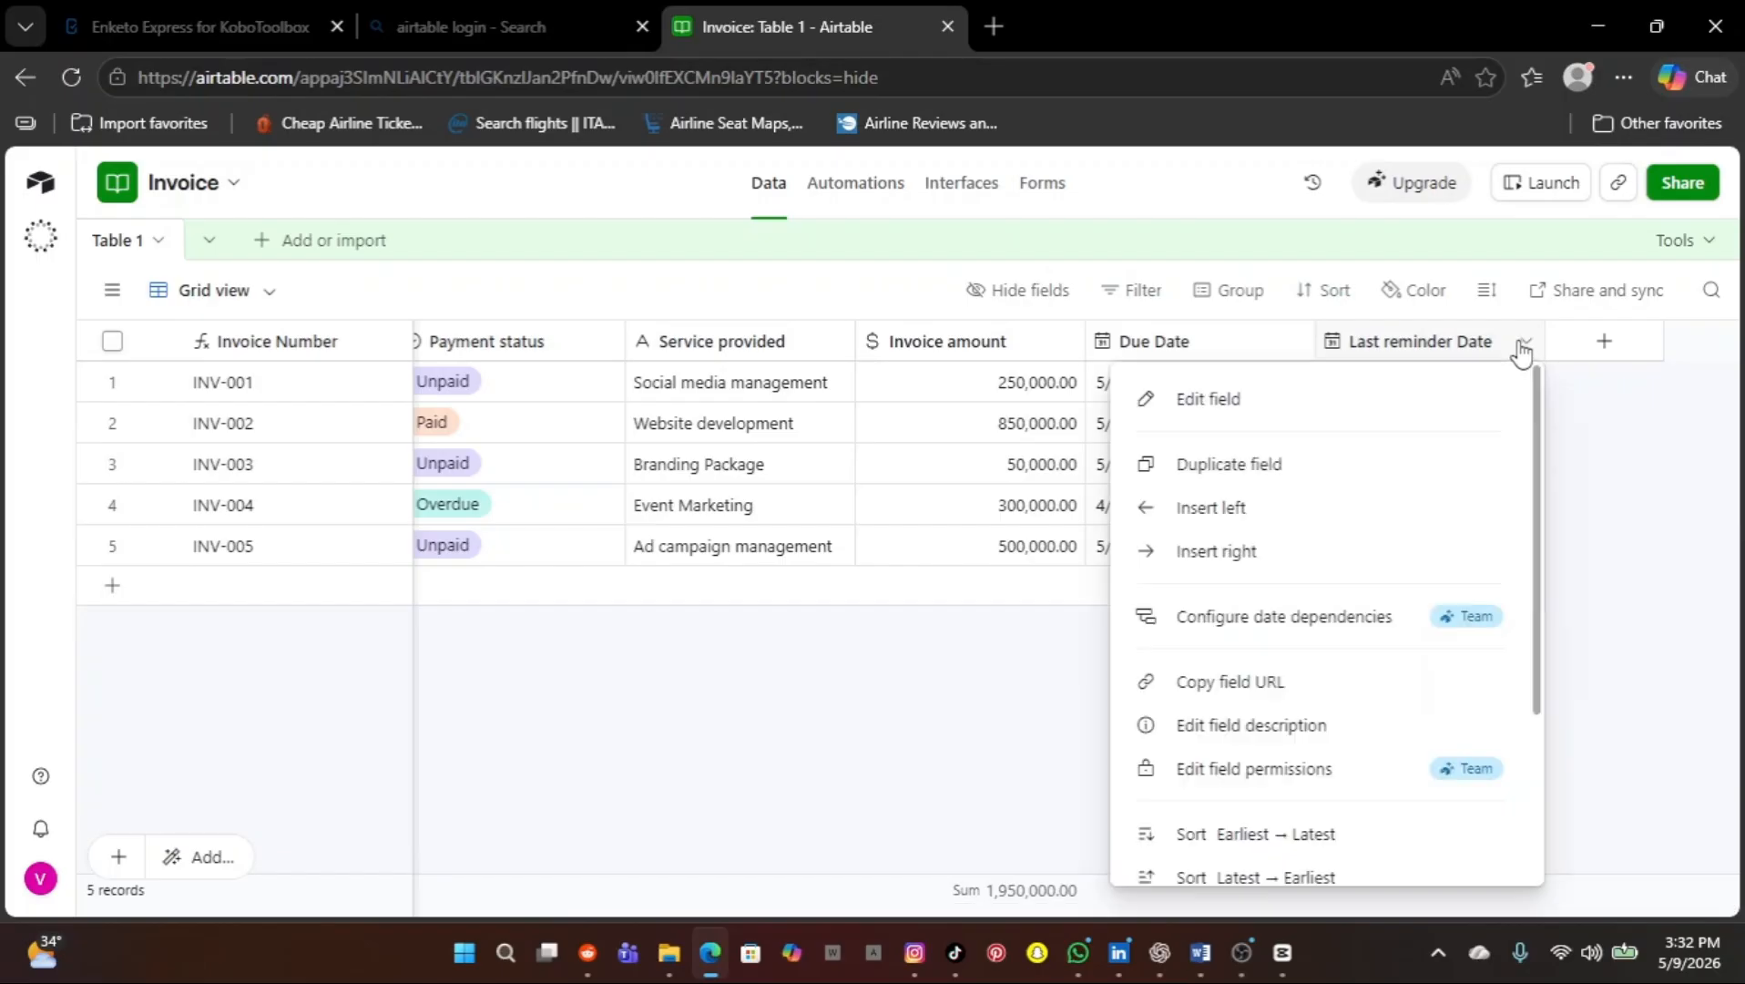
pyautogui.click(1323, 419)
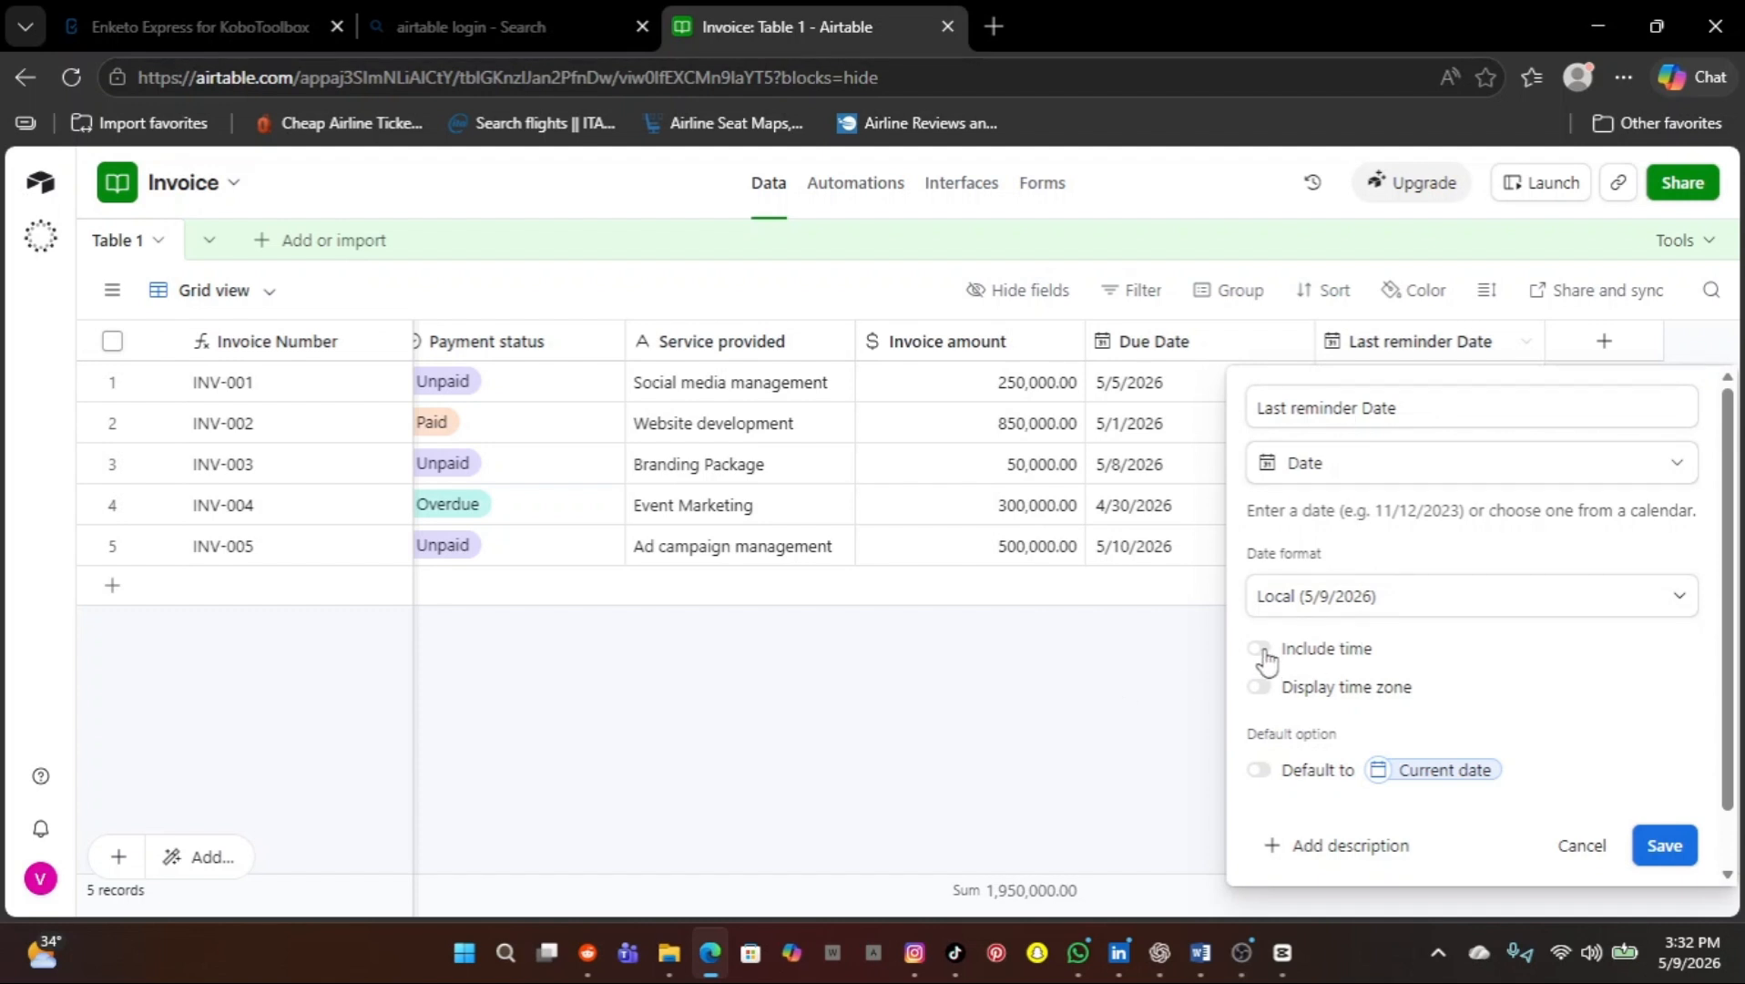
pyautogui.scroll(-1, 1439, 697)
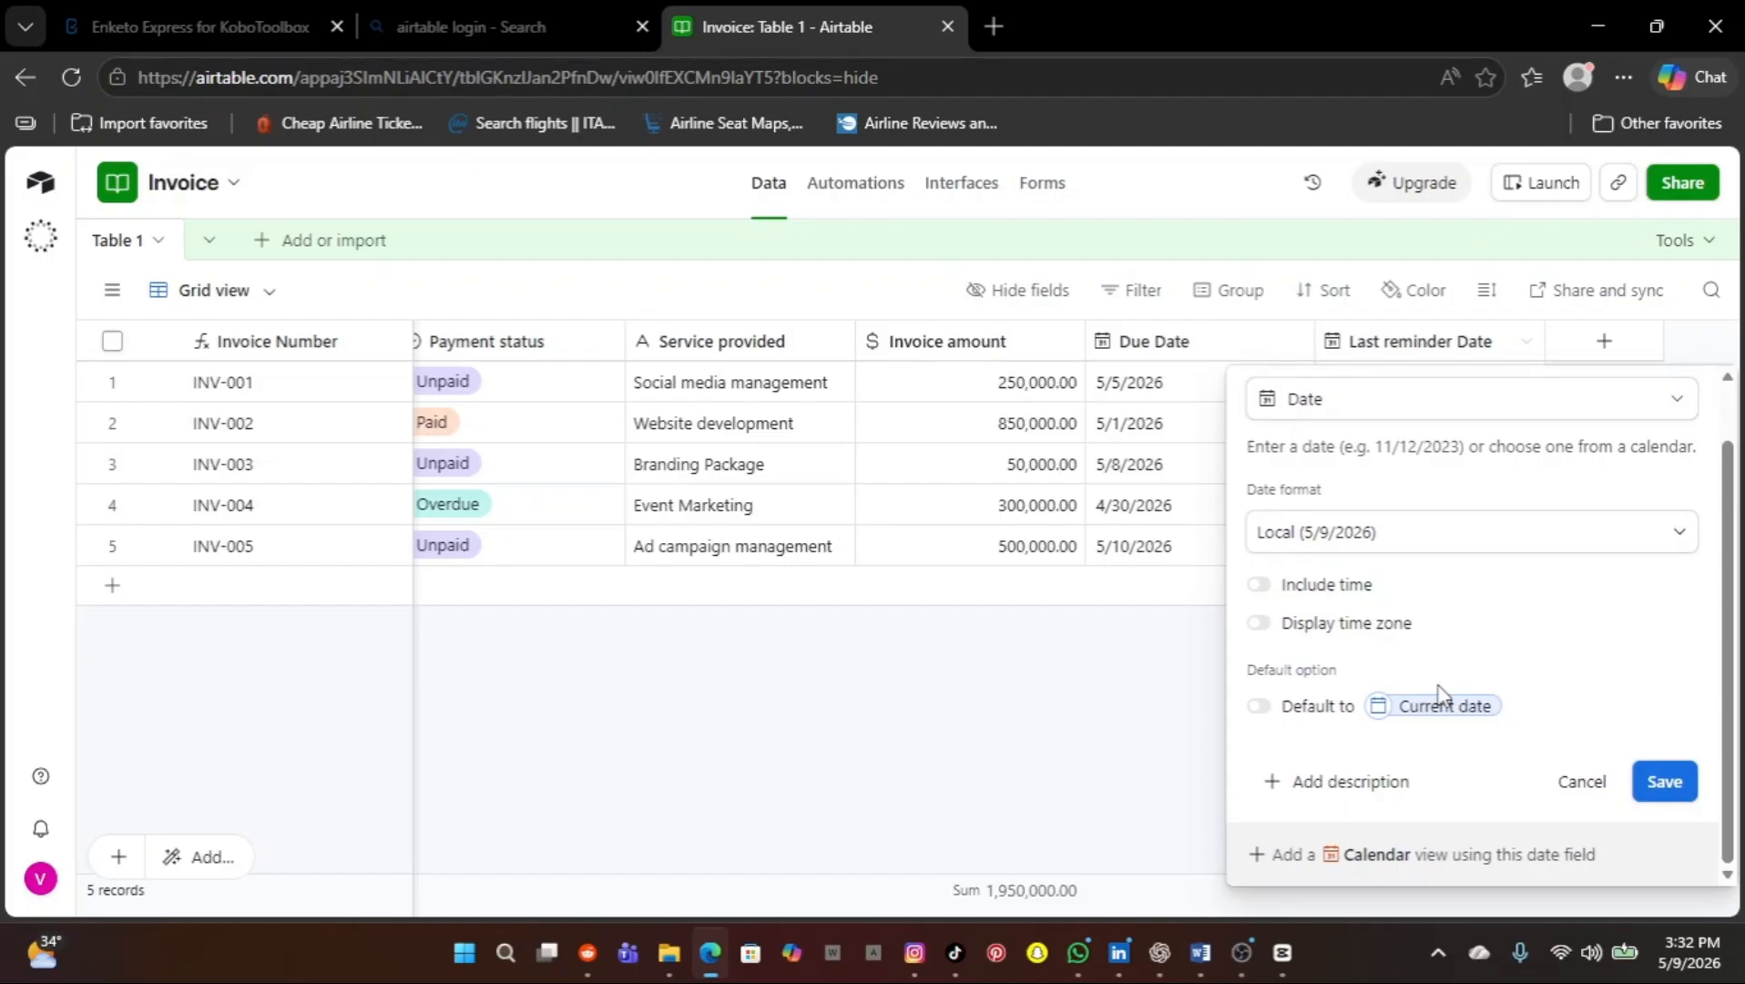
pyautogui.scroll(1, 1439, 695)
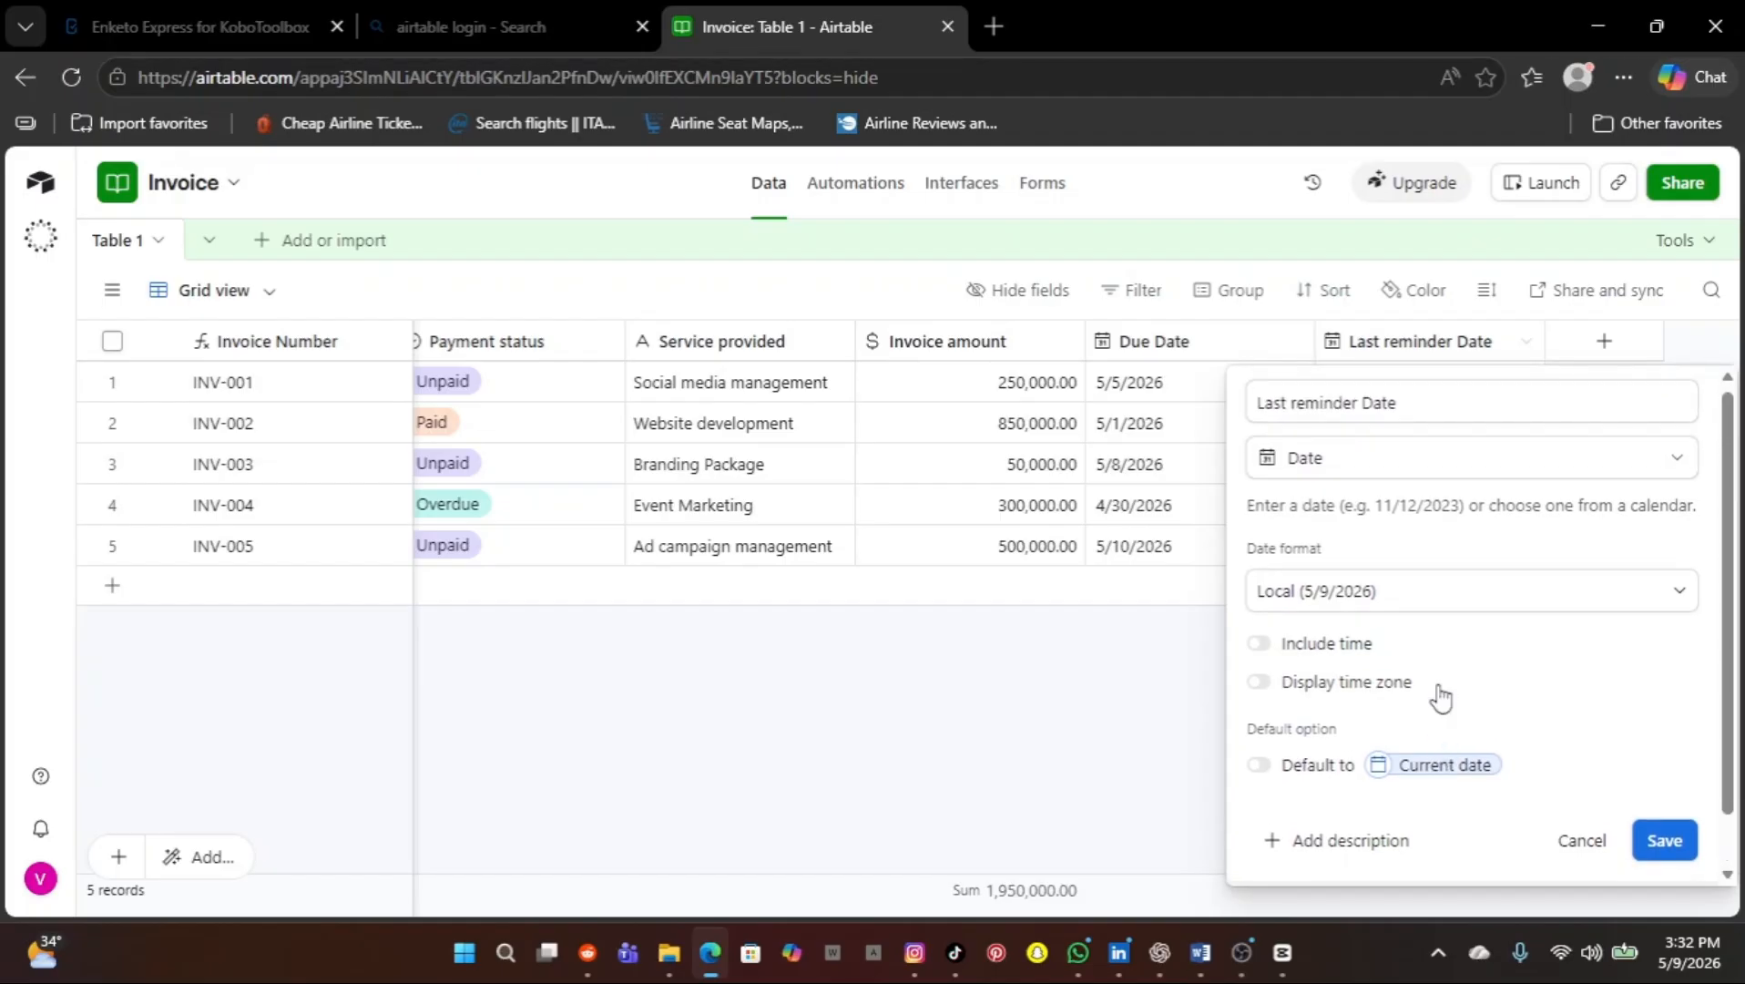
pyautogui.click(1681, 596)
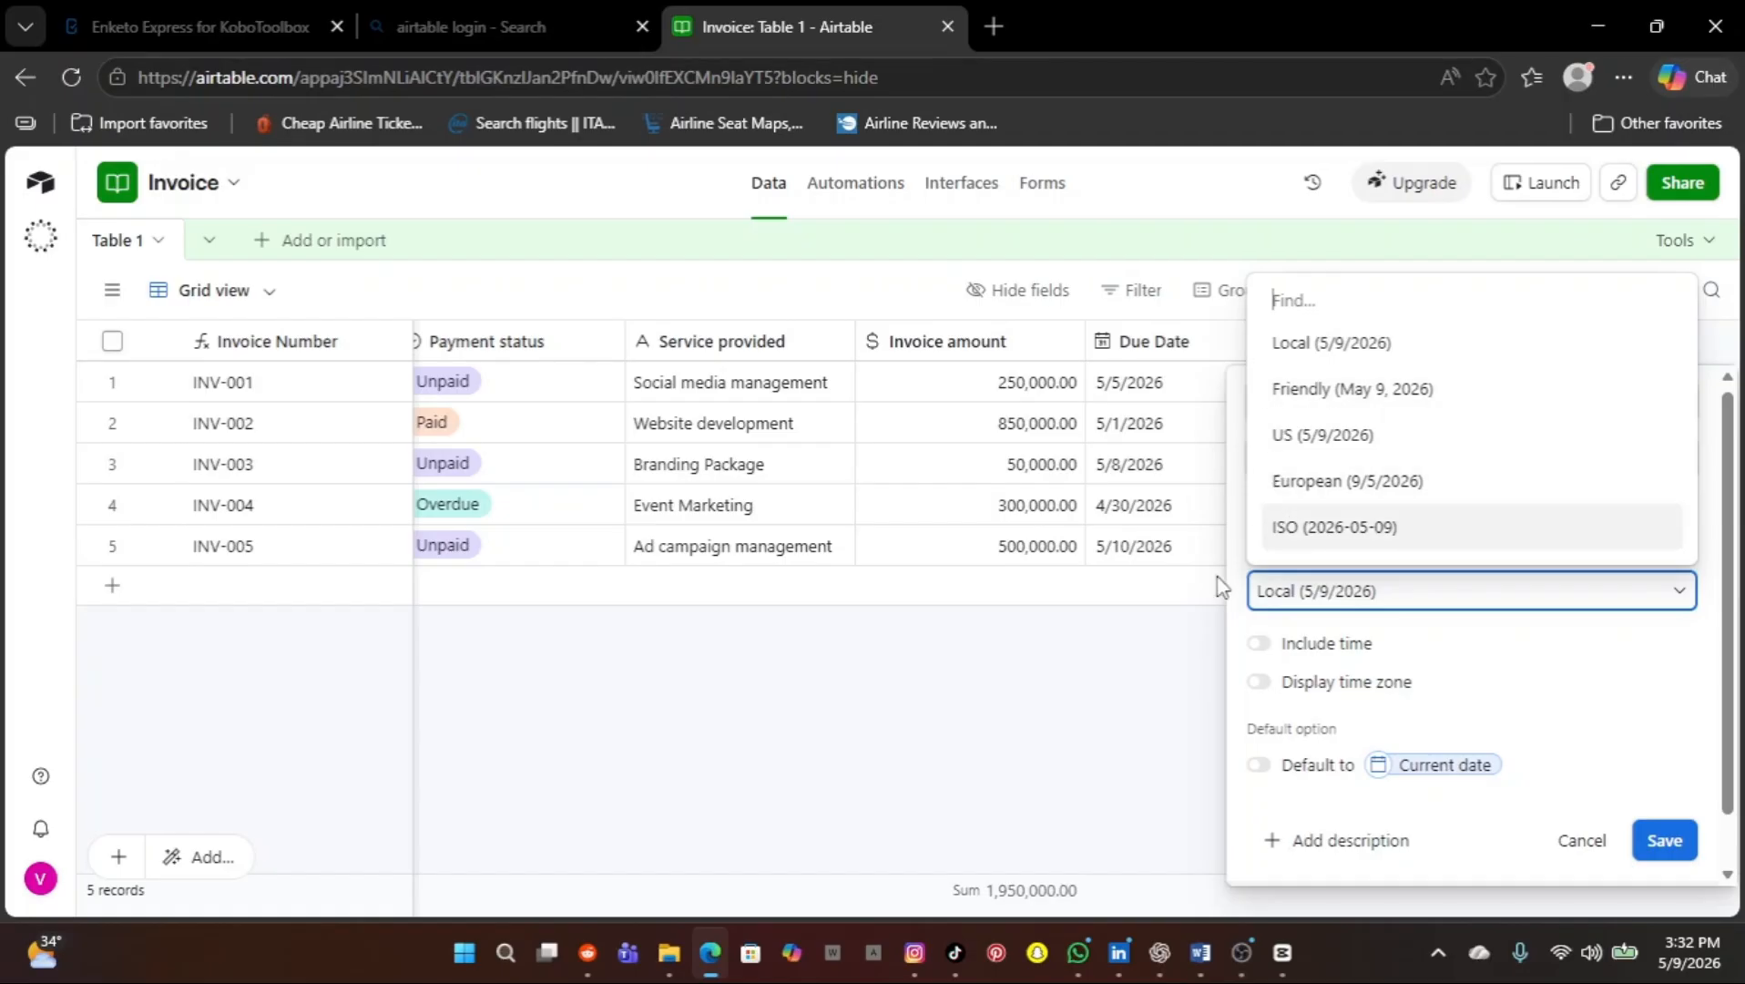
pyautogui.click(1111, 729)
pyautogui.click(1113, 730)
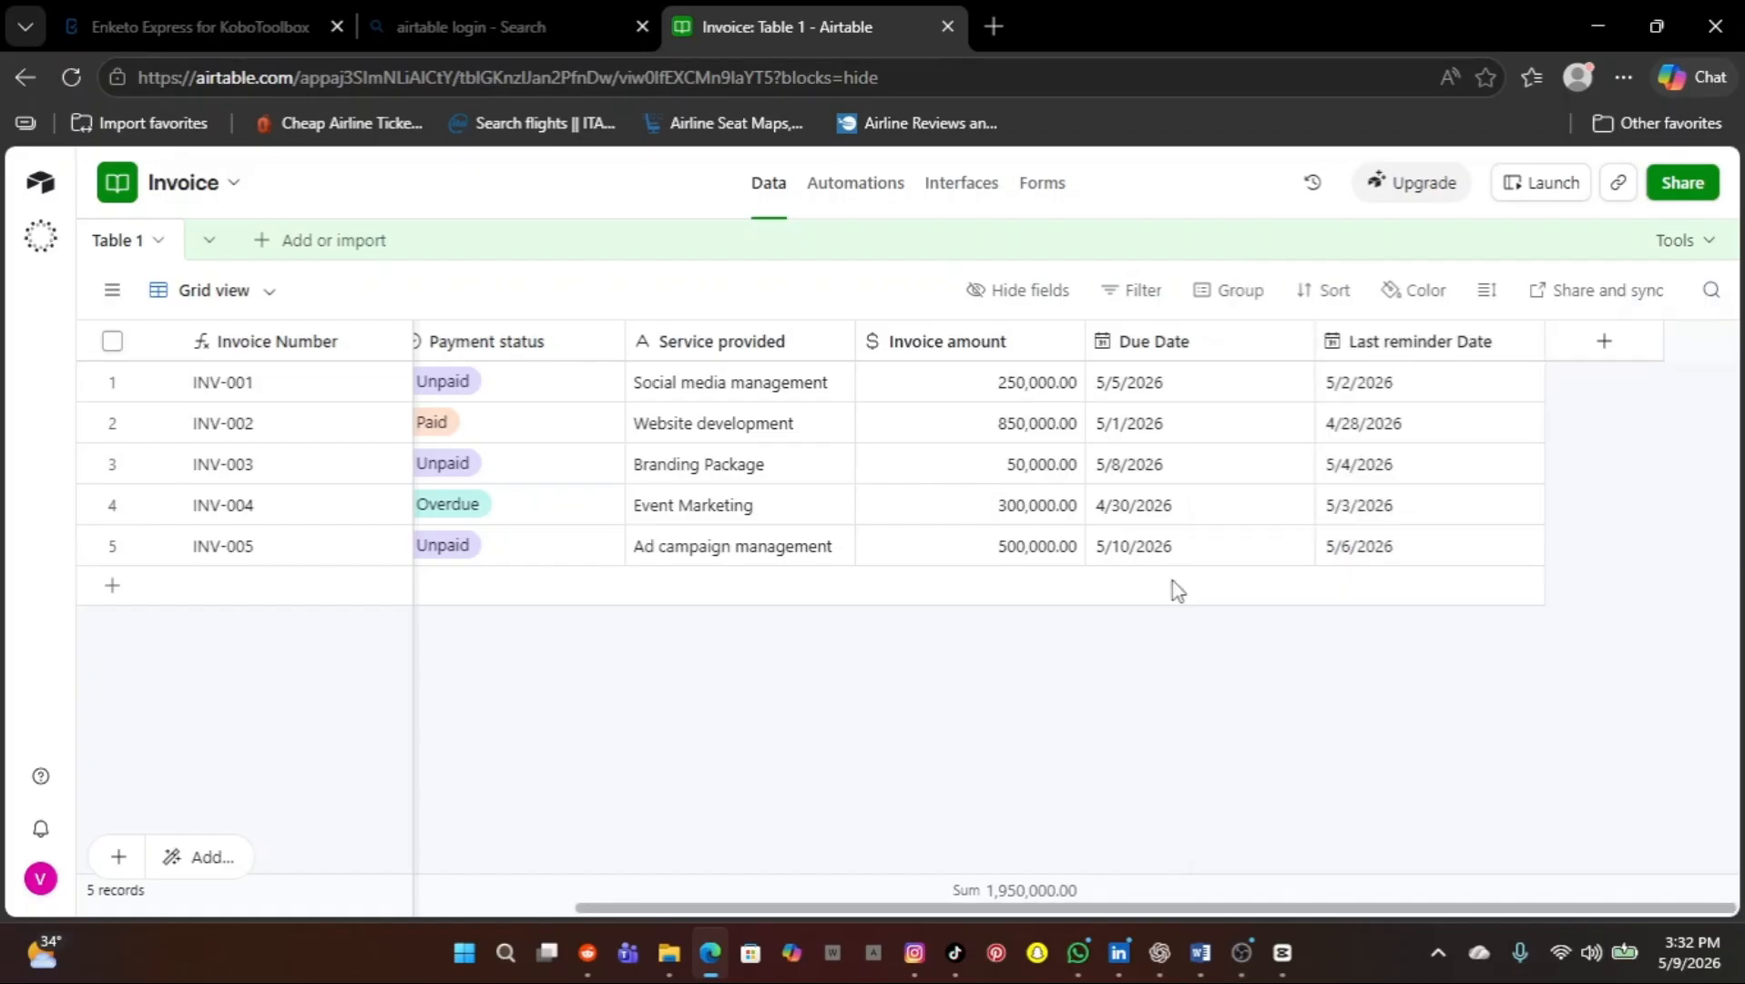
pyautogui.click(1062, 345)
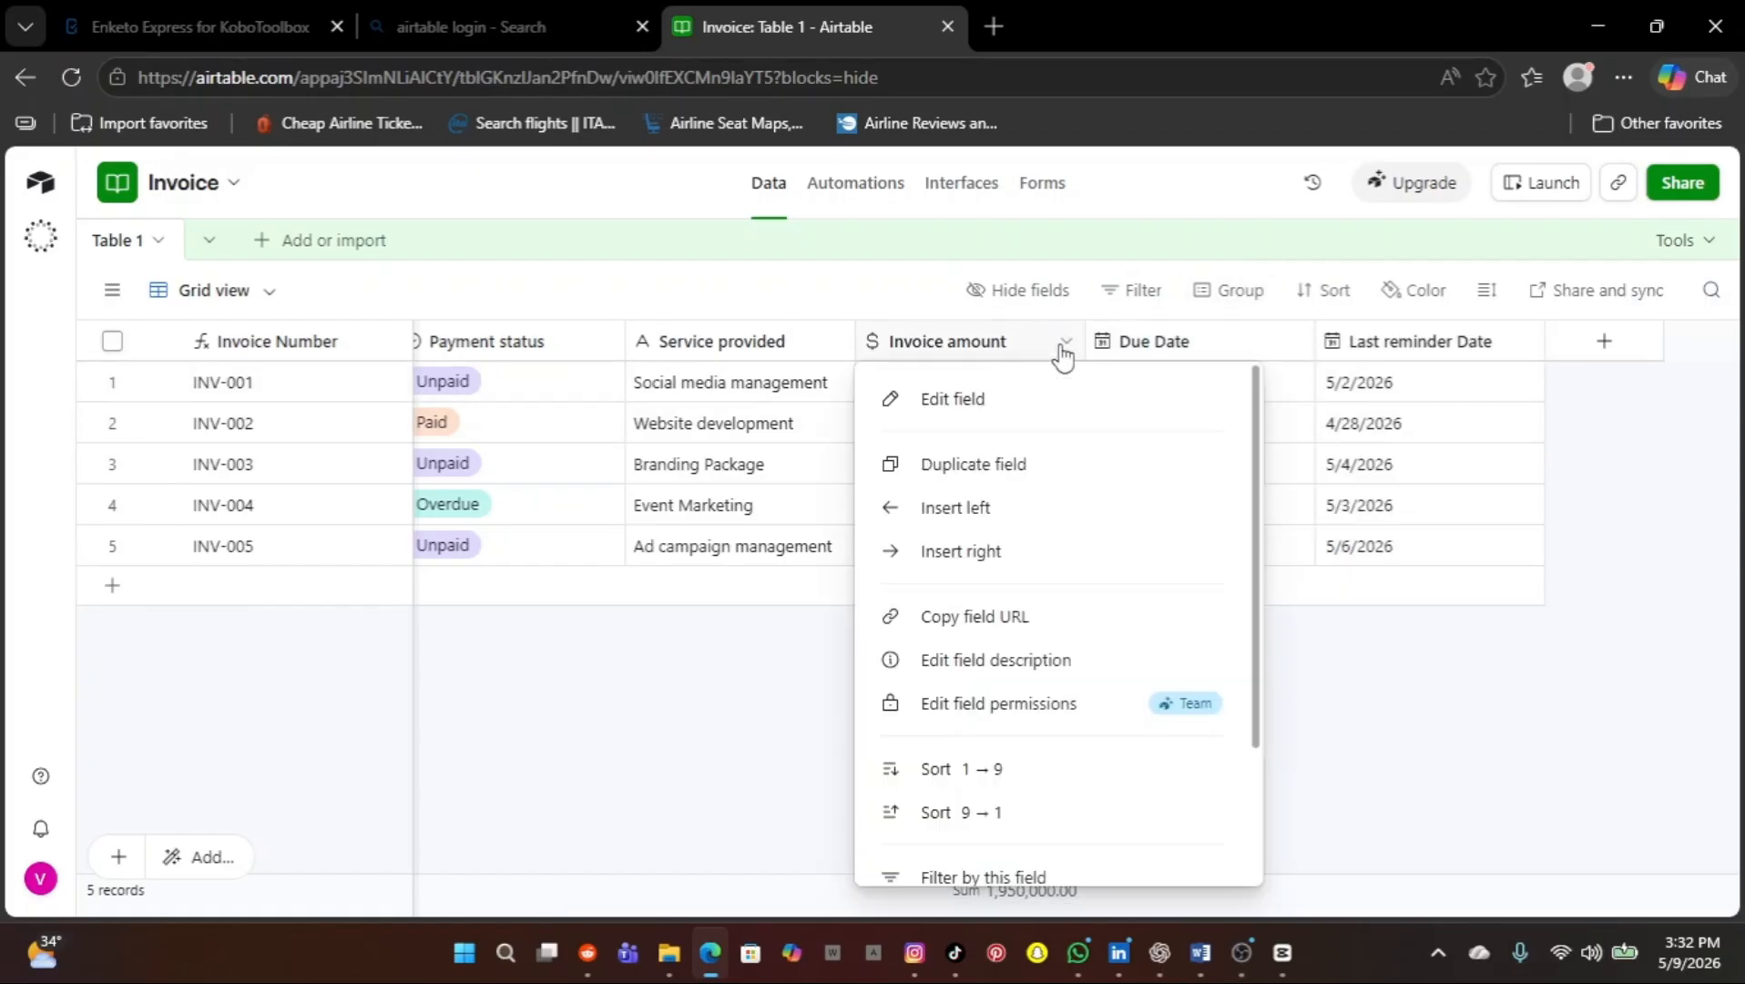
pyautogui.click(974, 404)
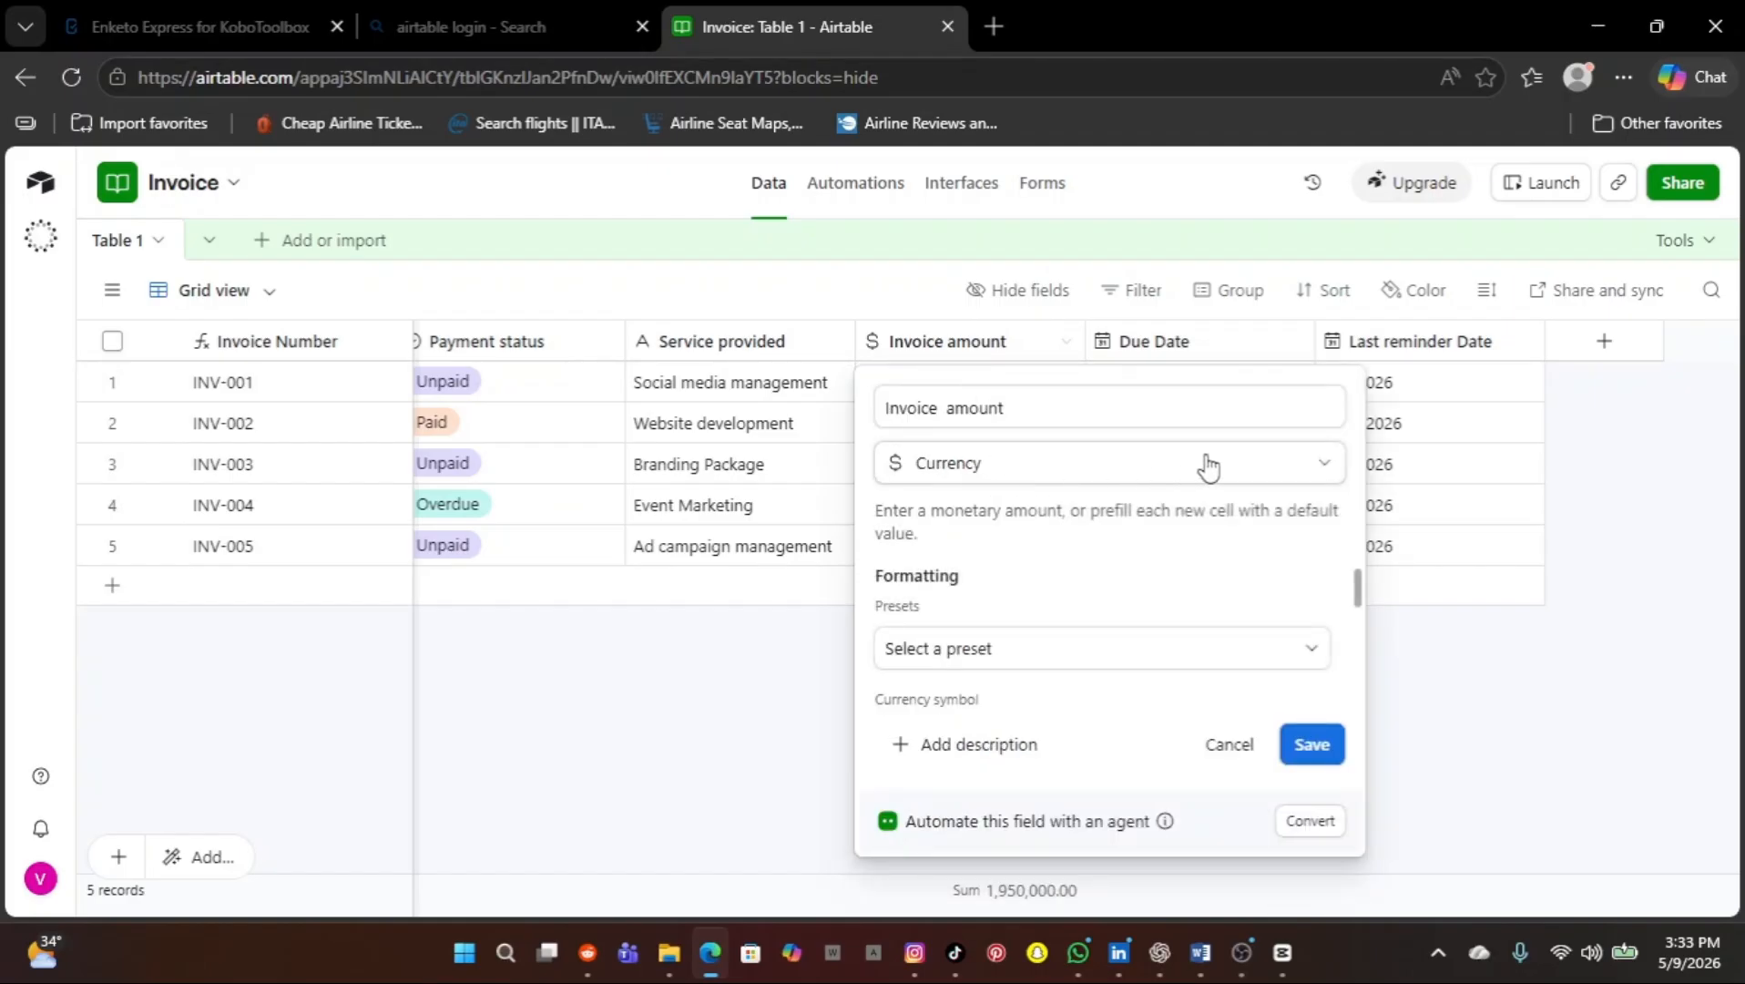
pyautogui.click(1328, 465)
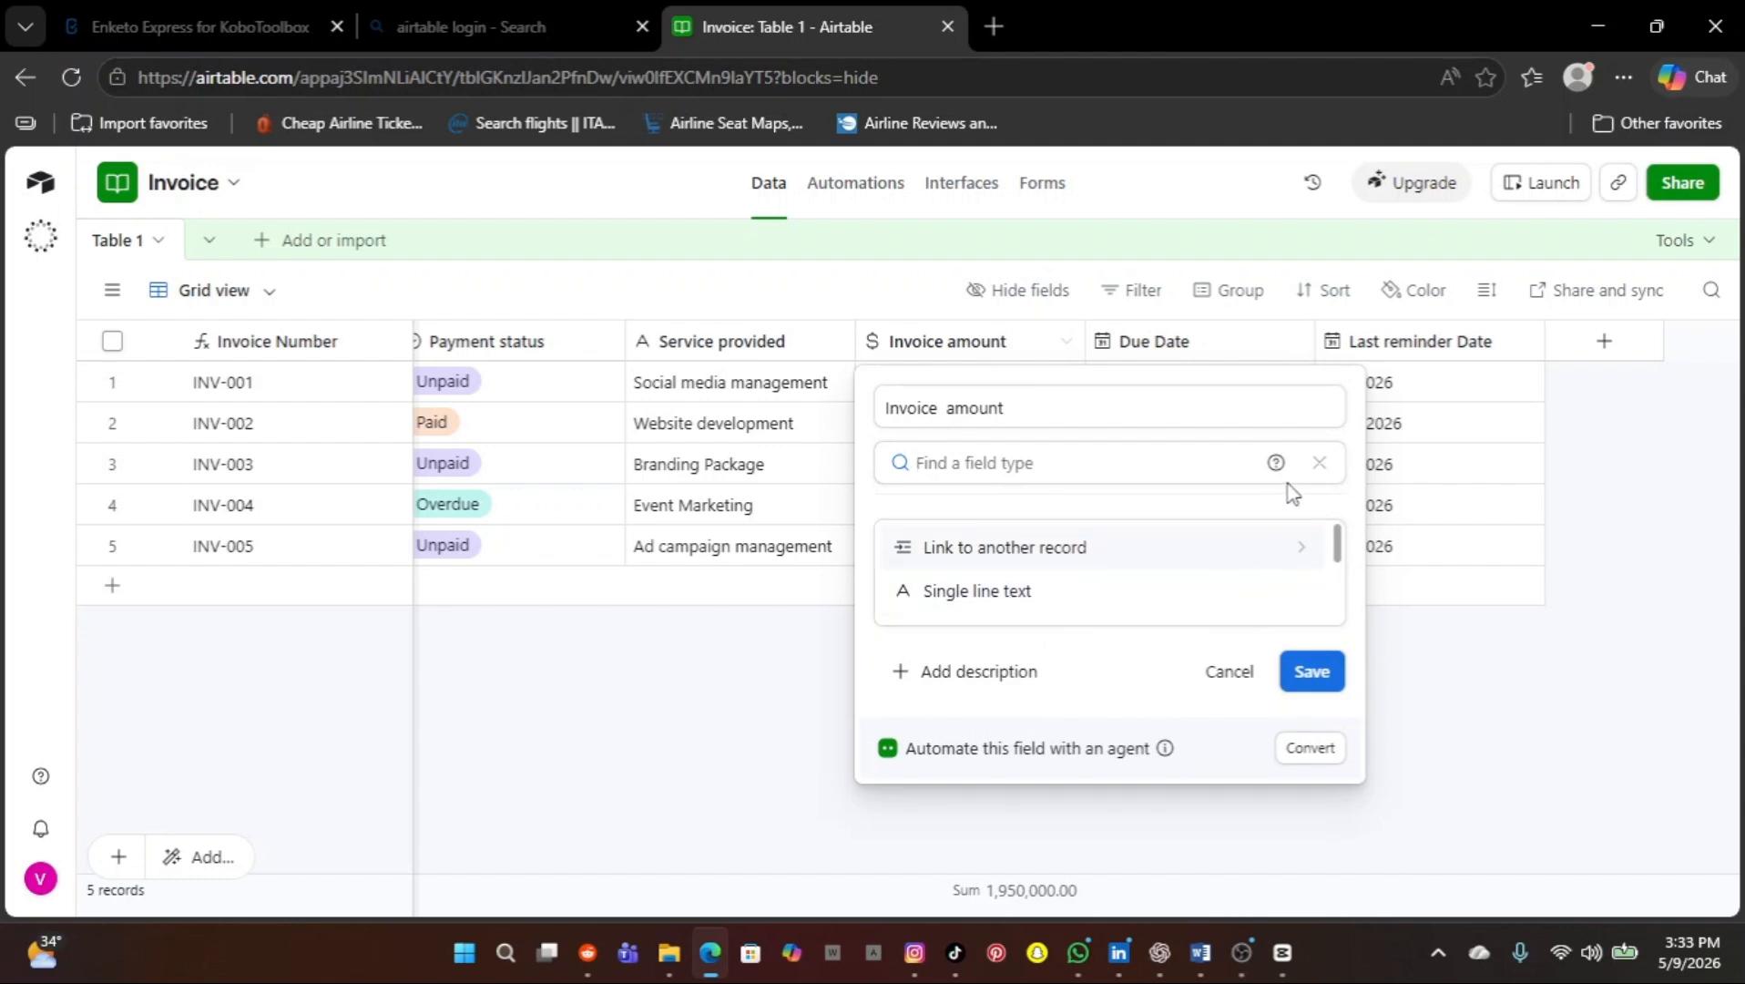
pyautogui.click(763, 721)
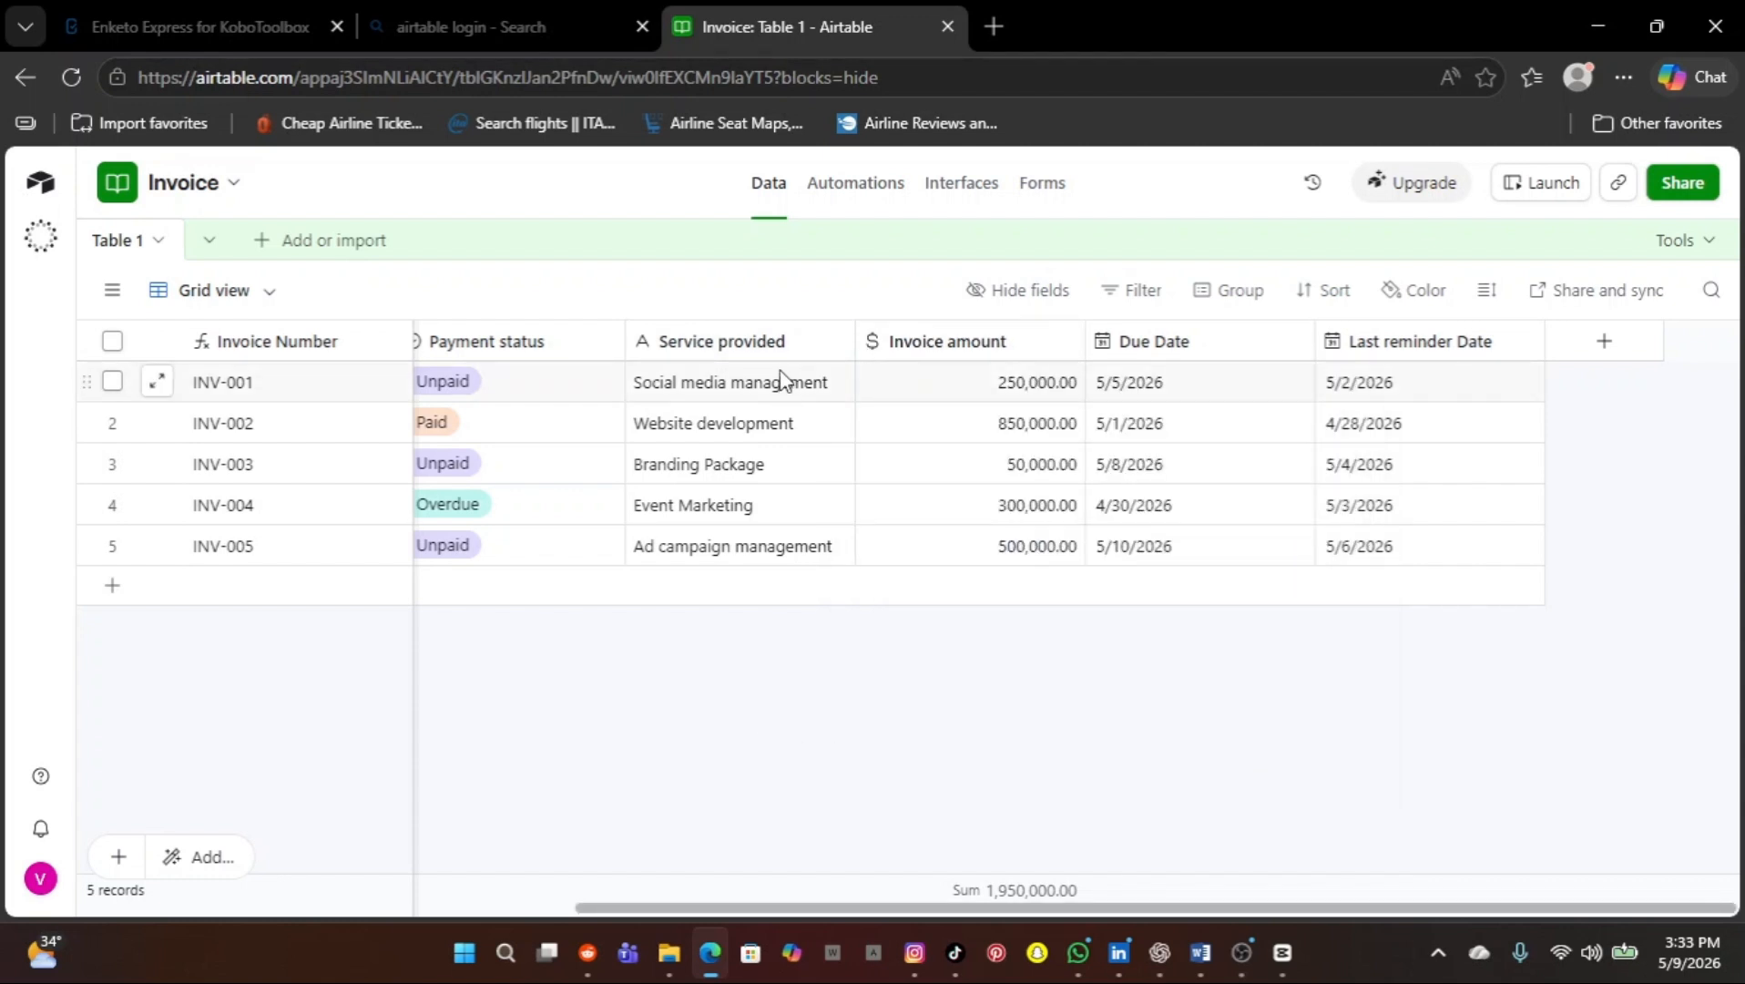
pyautogui.click(837, 343)
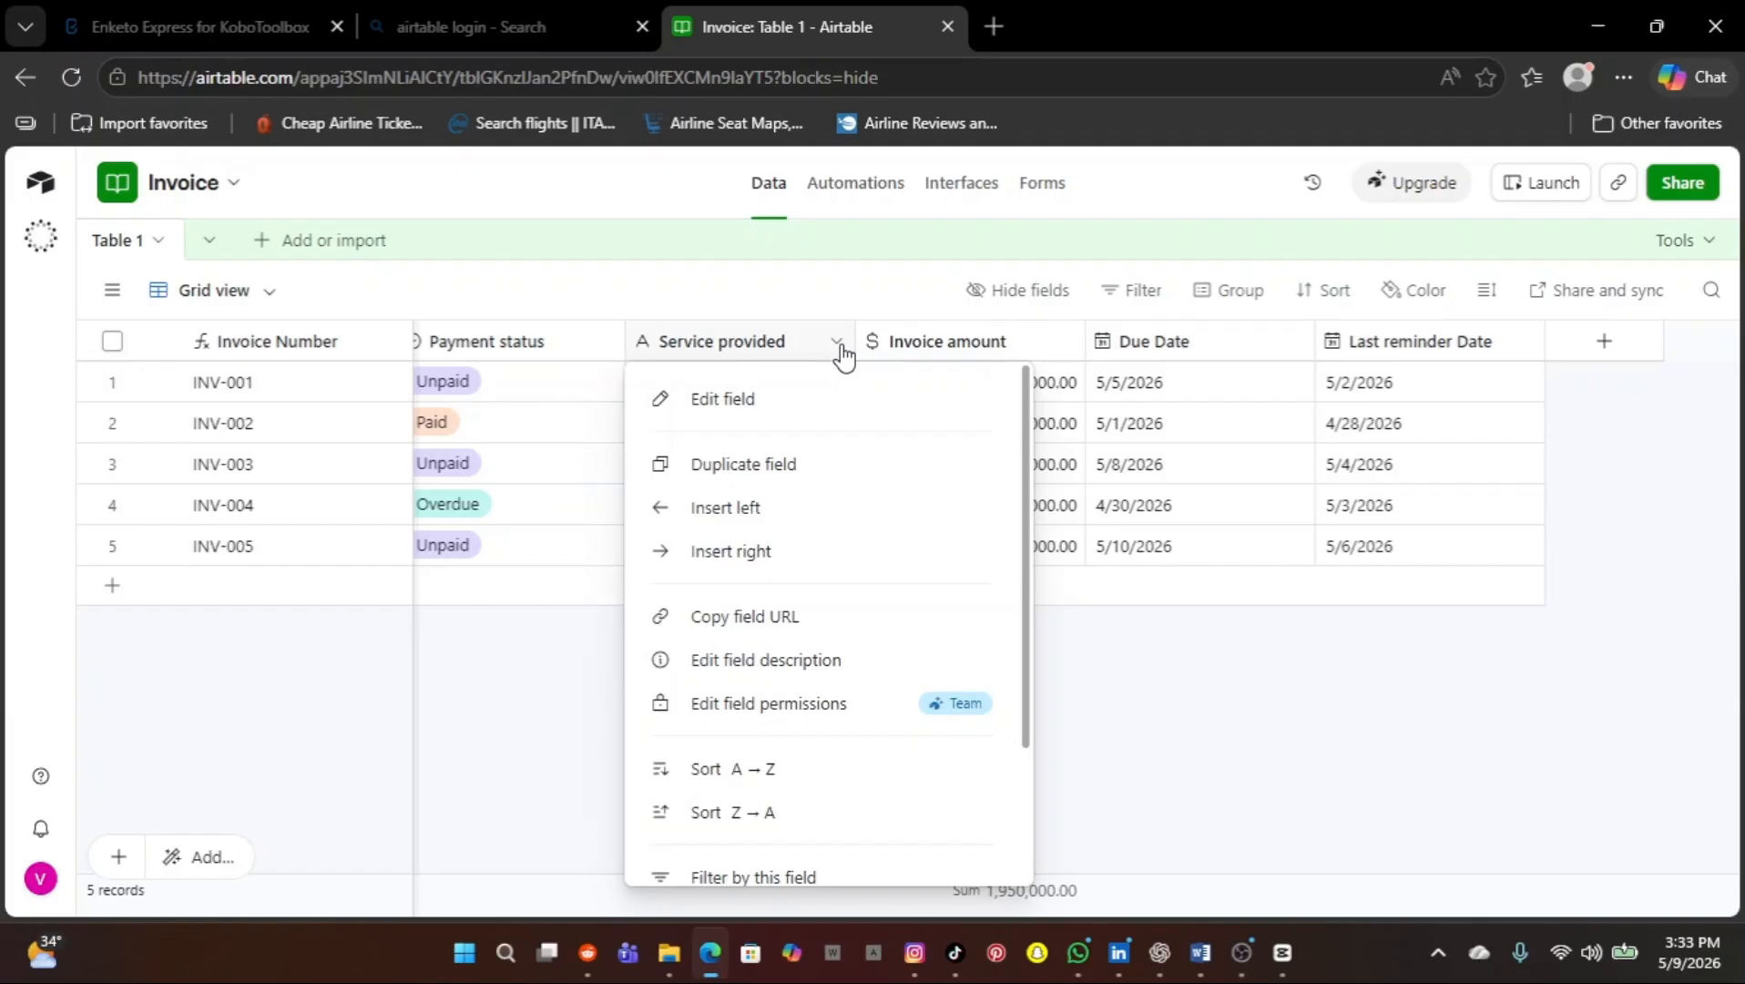
pyautogui.click(805, 392)
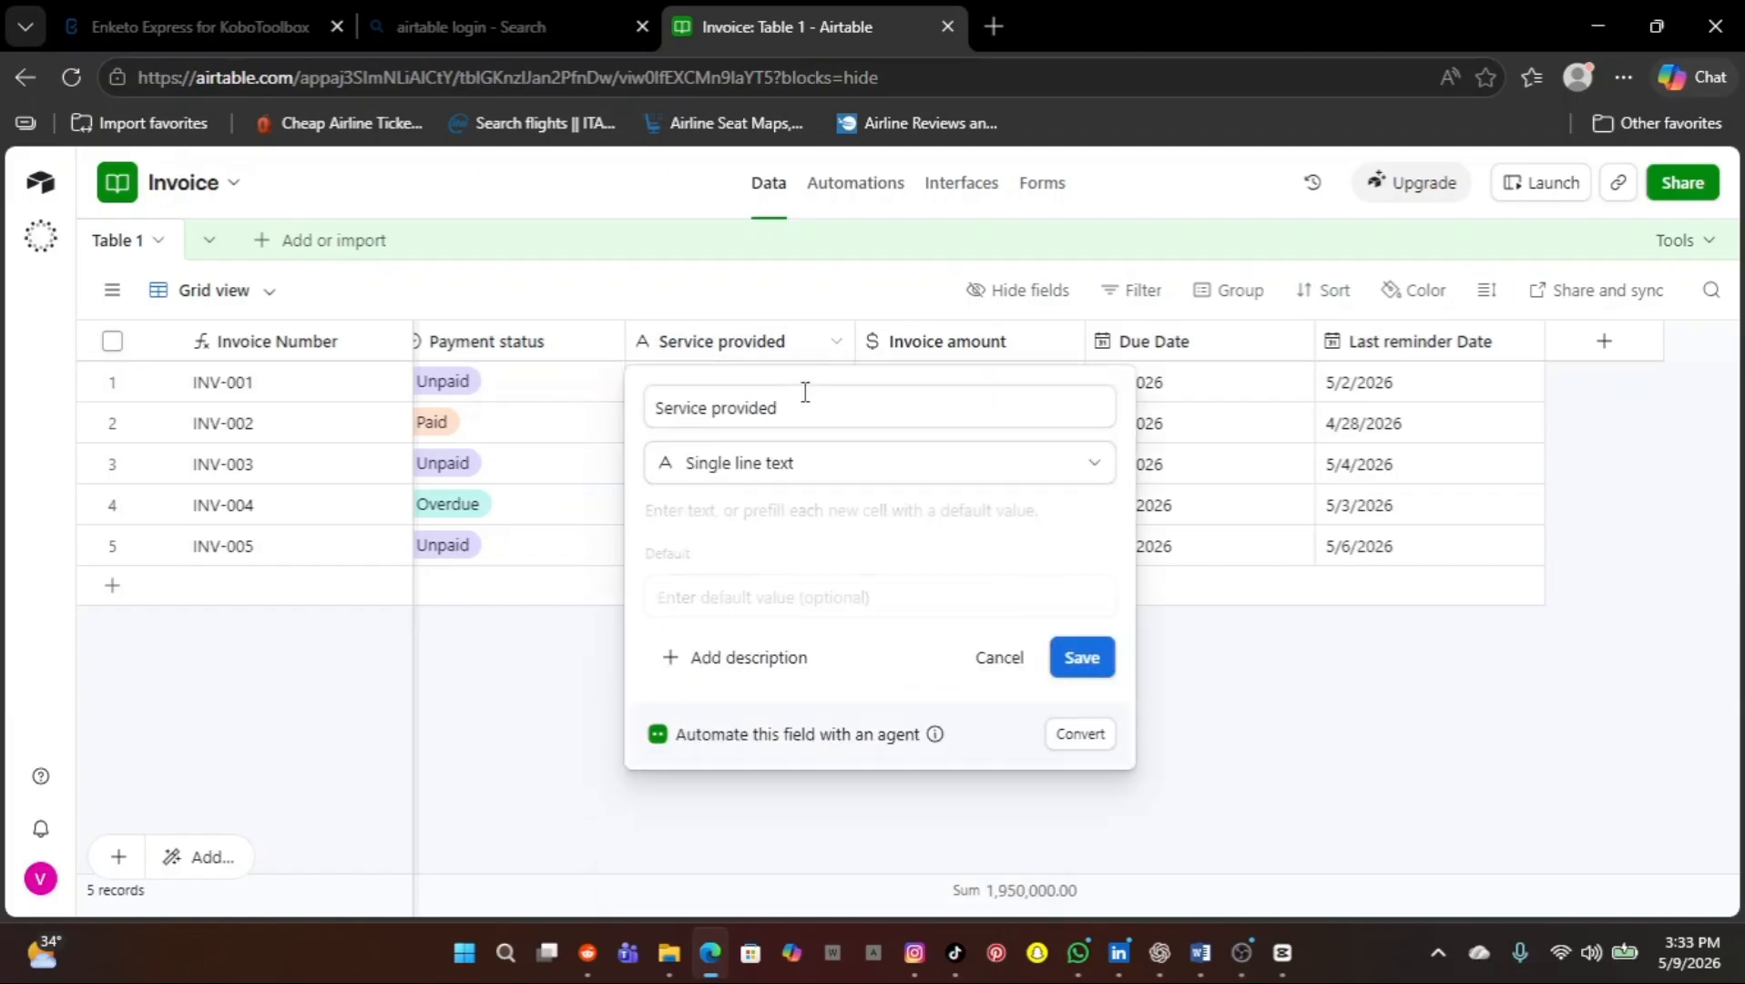
pyautogui.click(593, 711)
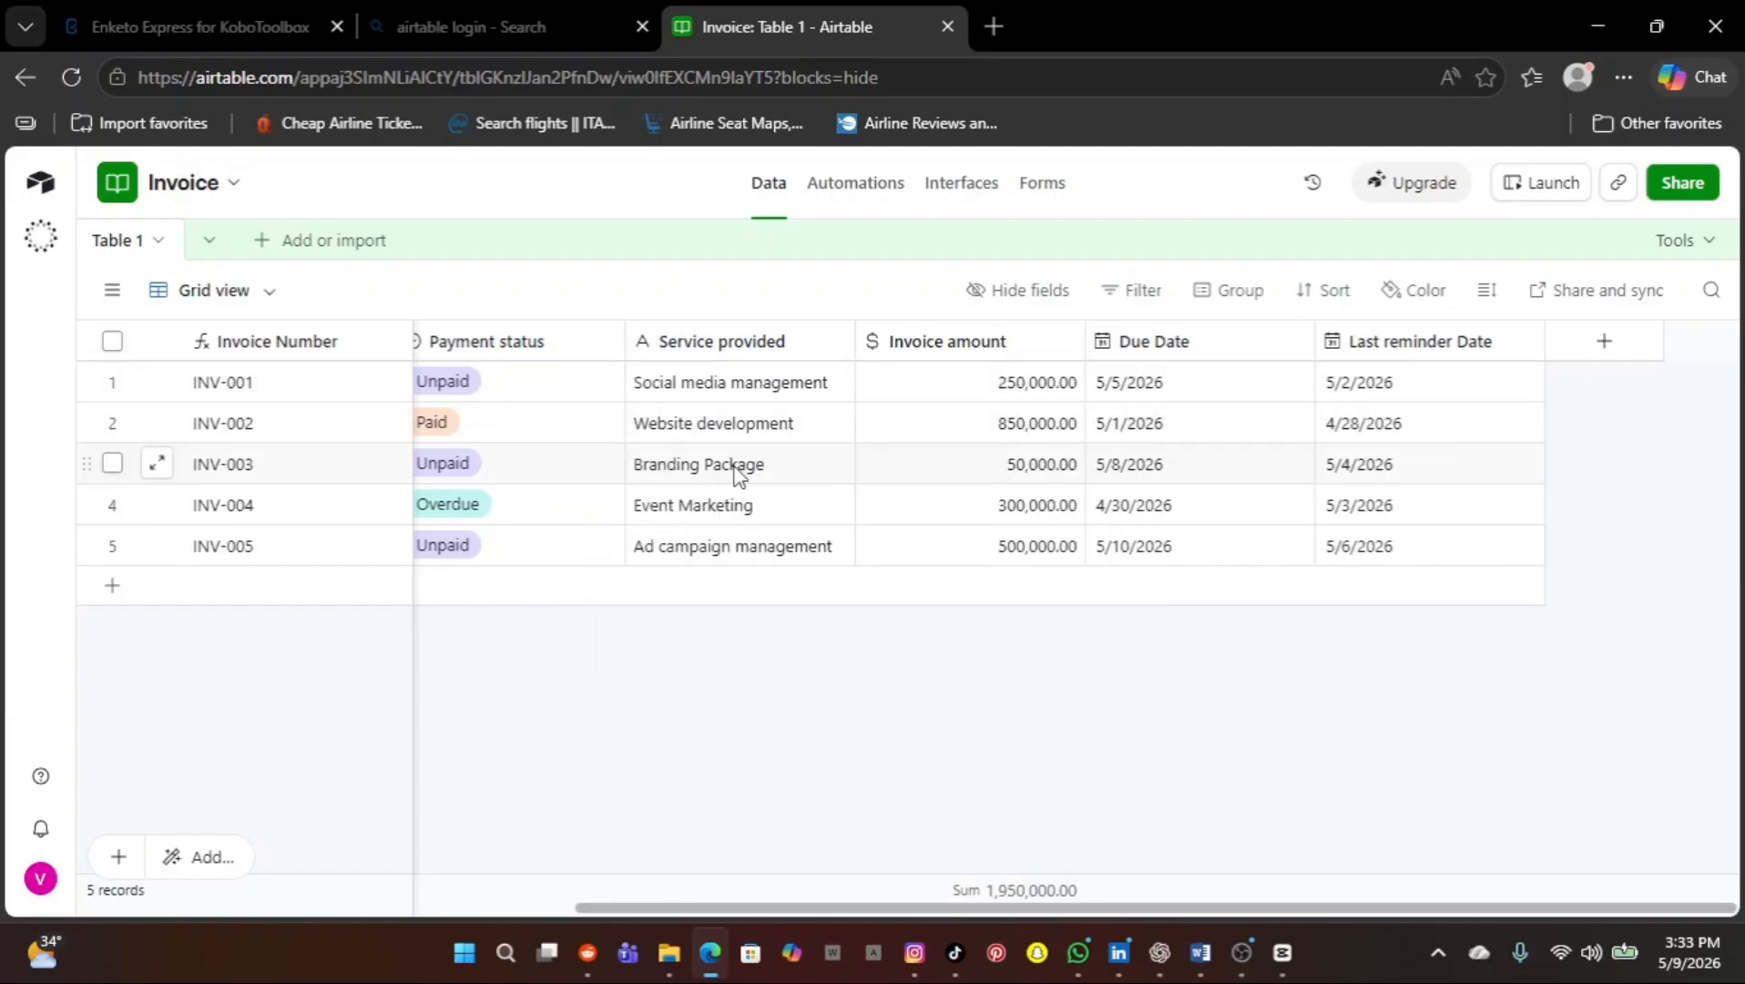
pyautogui.hscroll(-5, 738, 474)
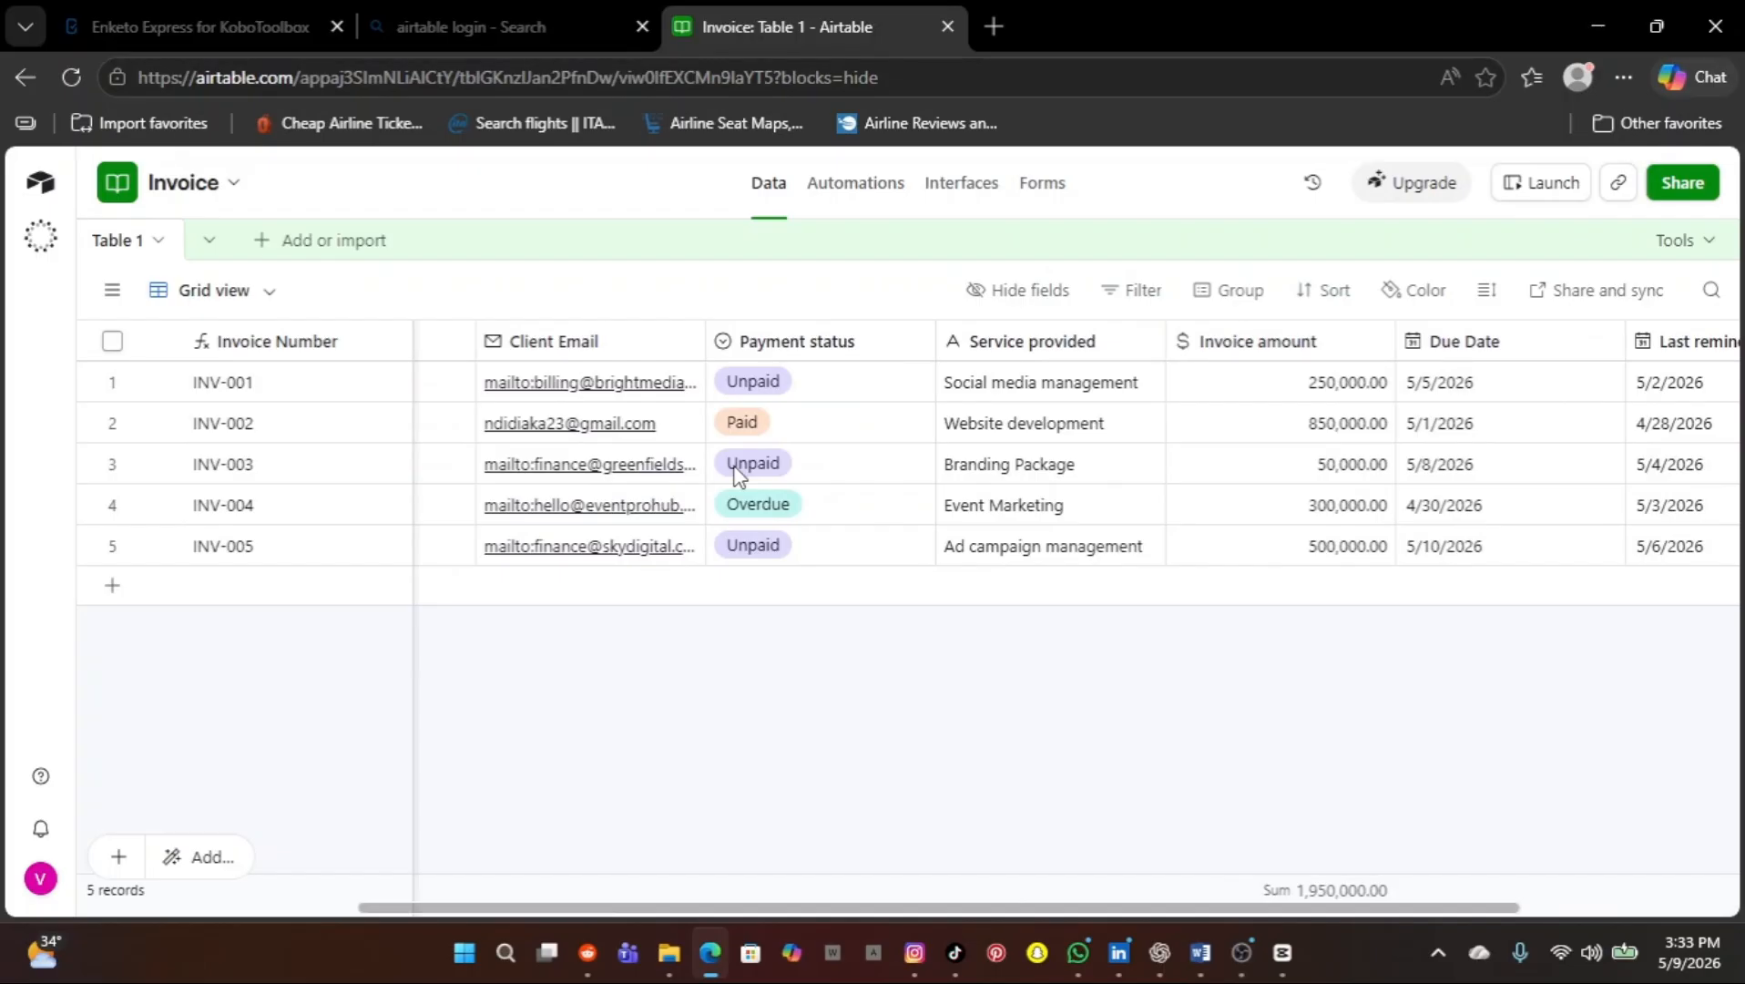
# Check the Add or import menu, then bring up the Client Email column's options
pyautogui.click(269, 244)
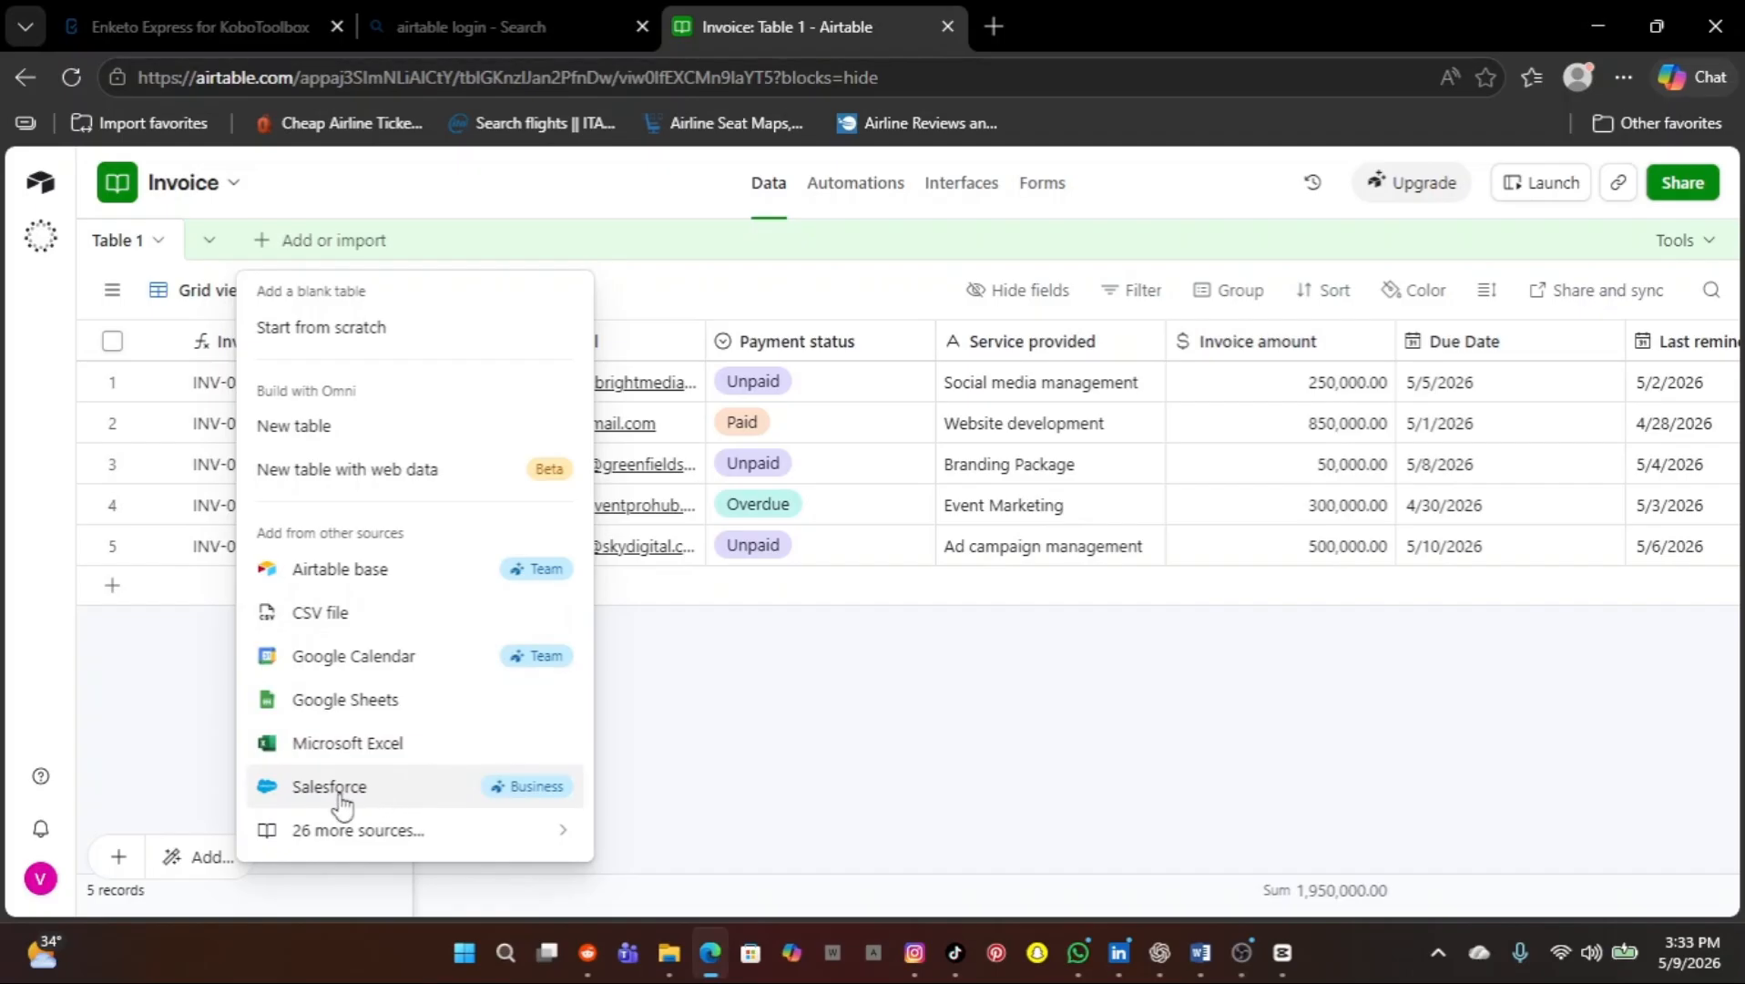
pyautogui.click(843, 698)
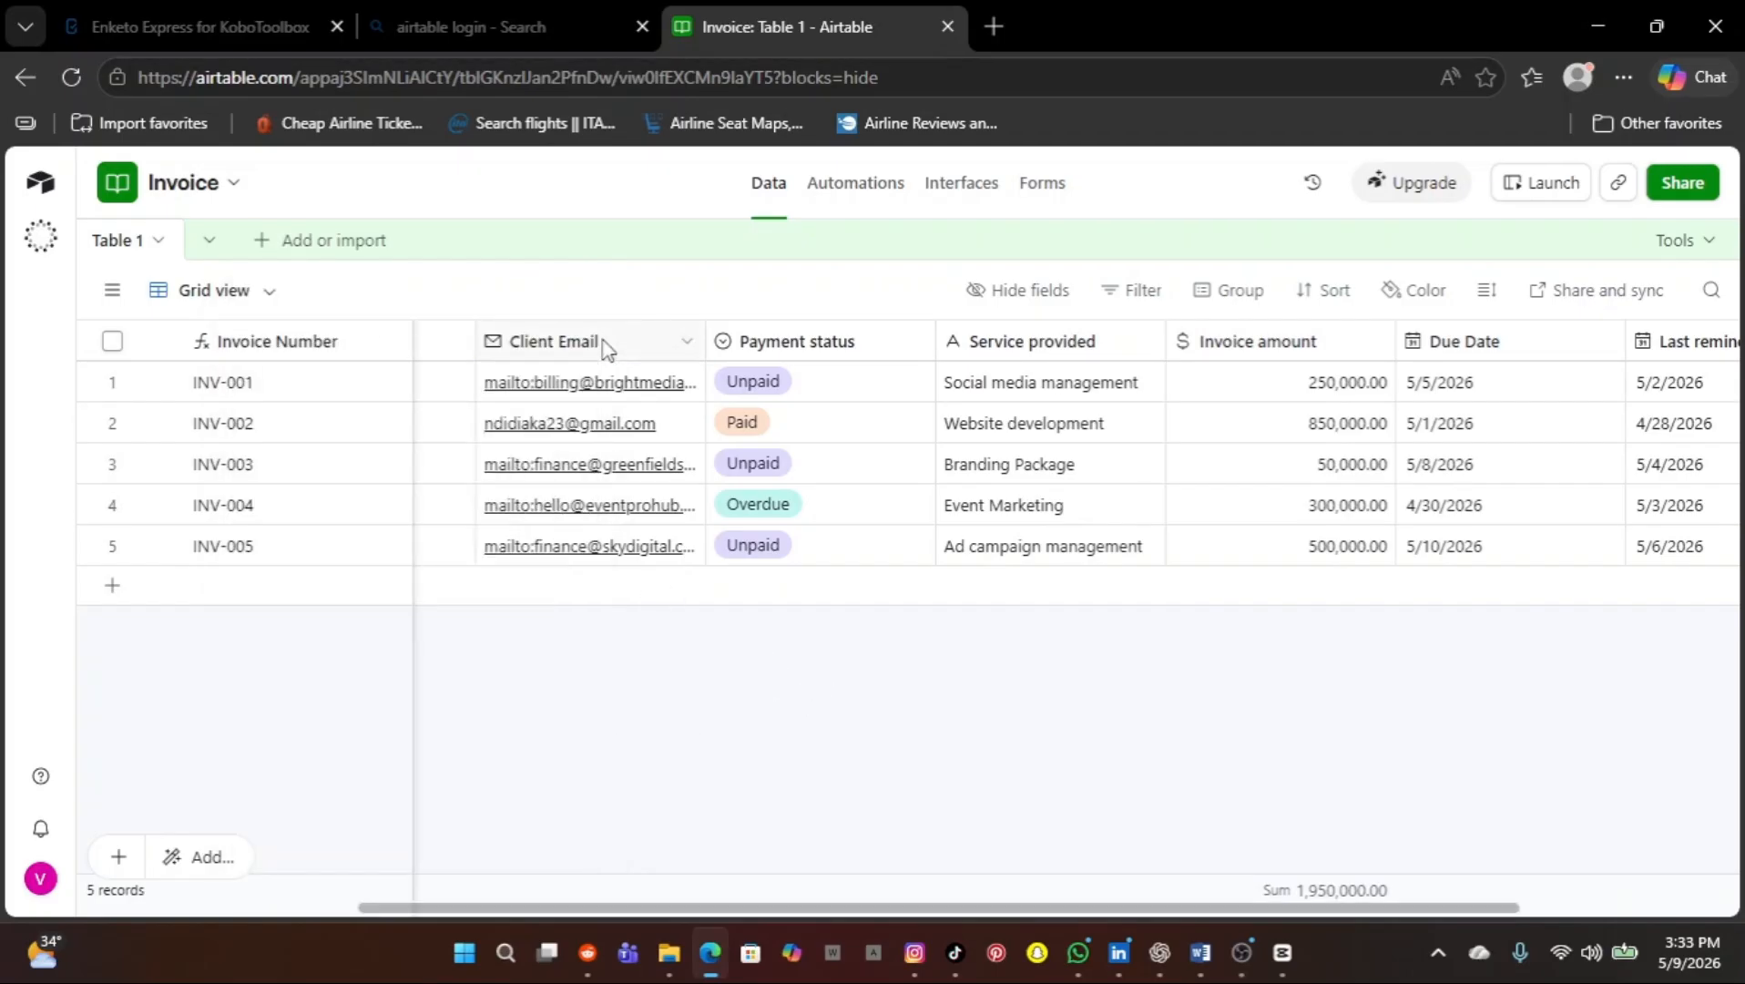
pyautogui.click(692, 346)
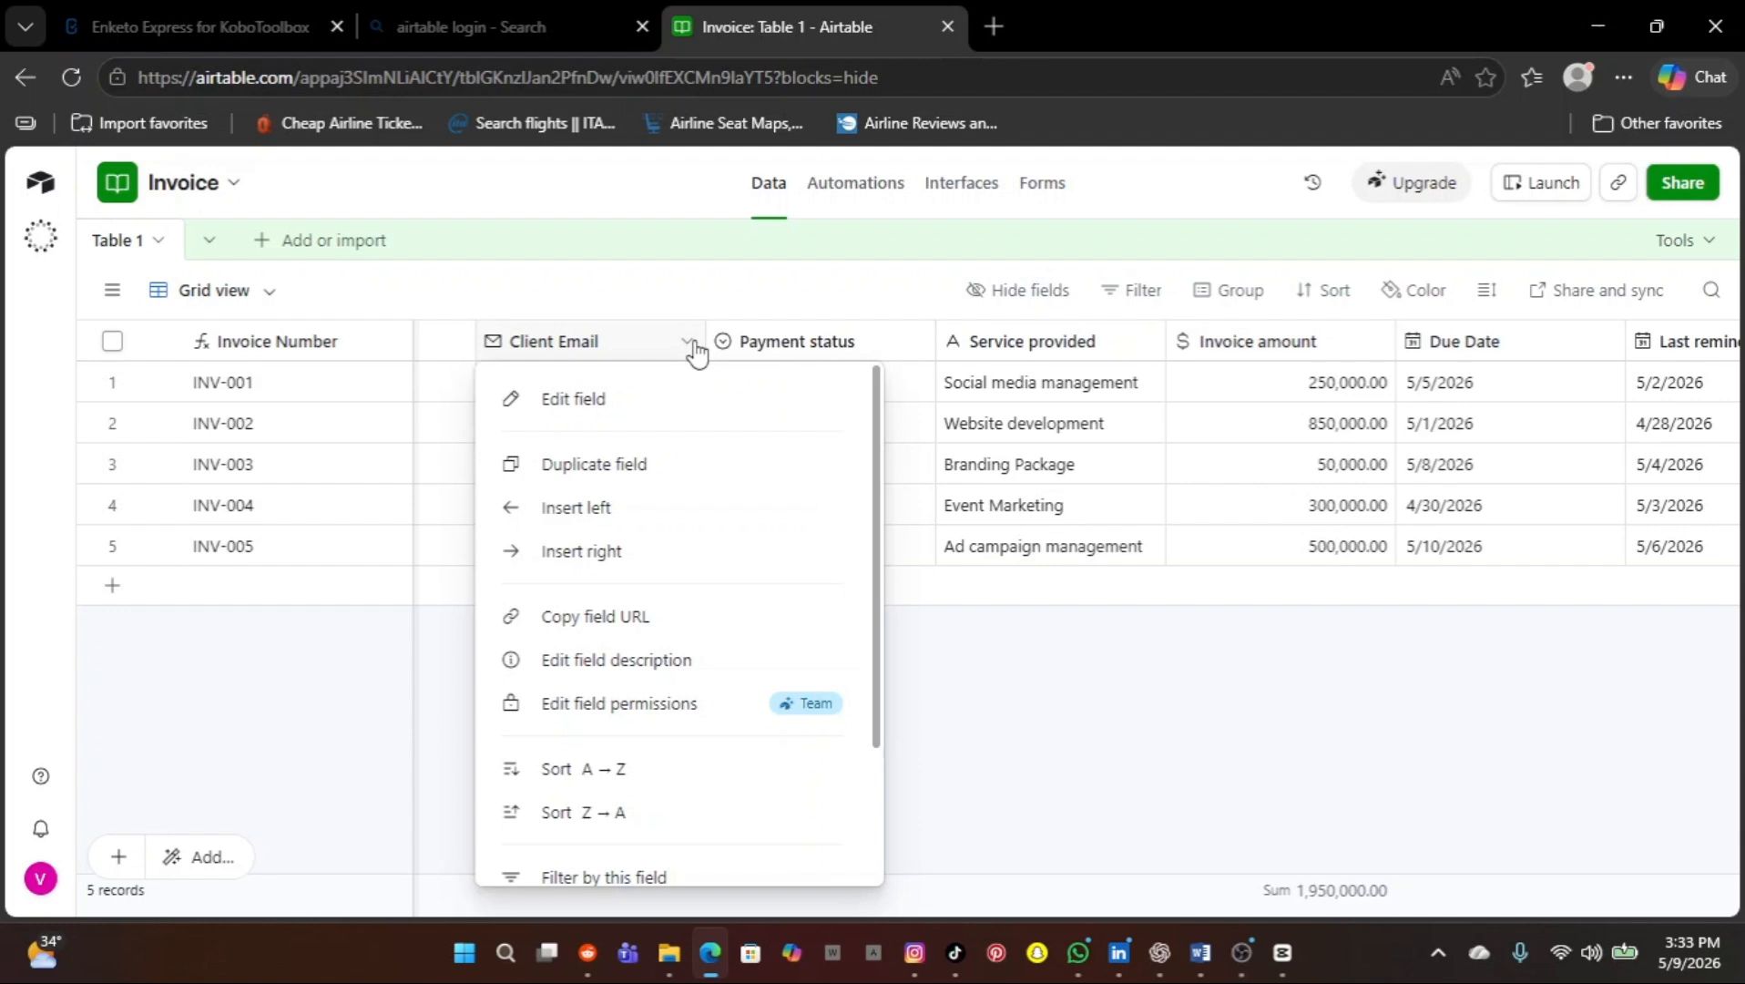
pyautogui.click(617, 402)
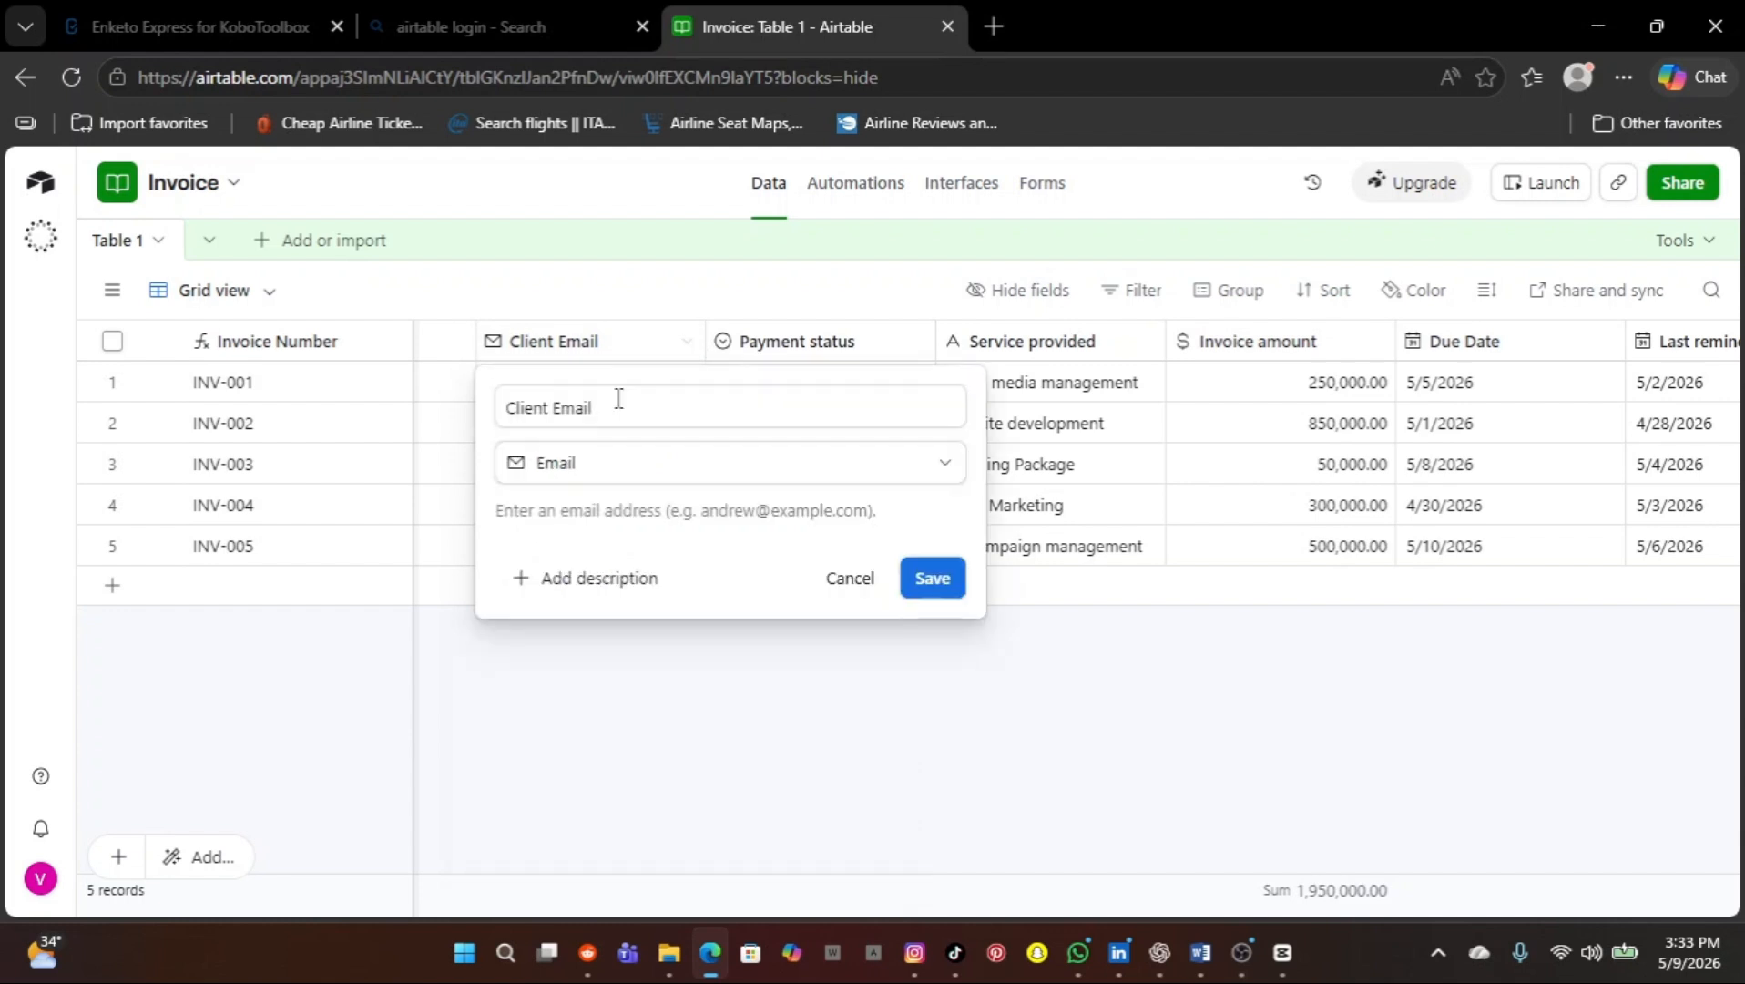
pyautogui.click(665, 842)
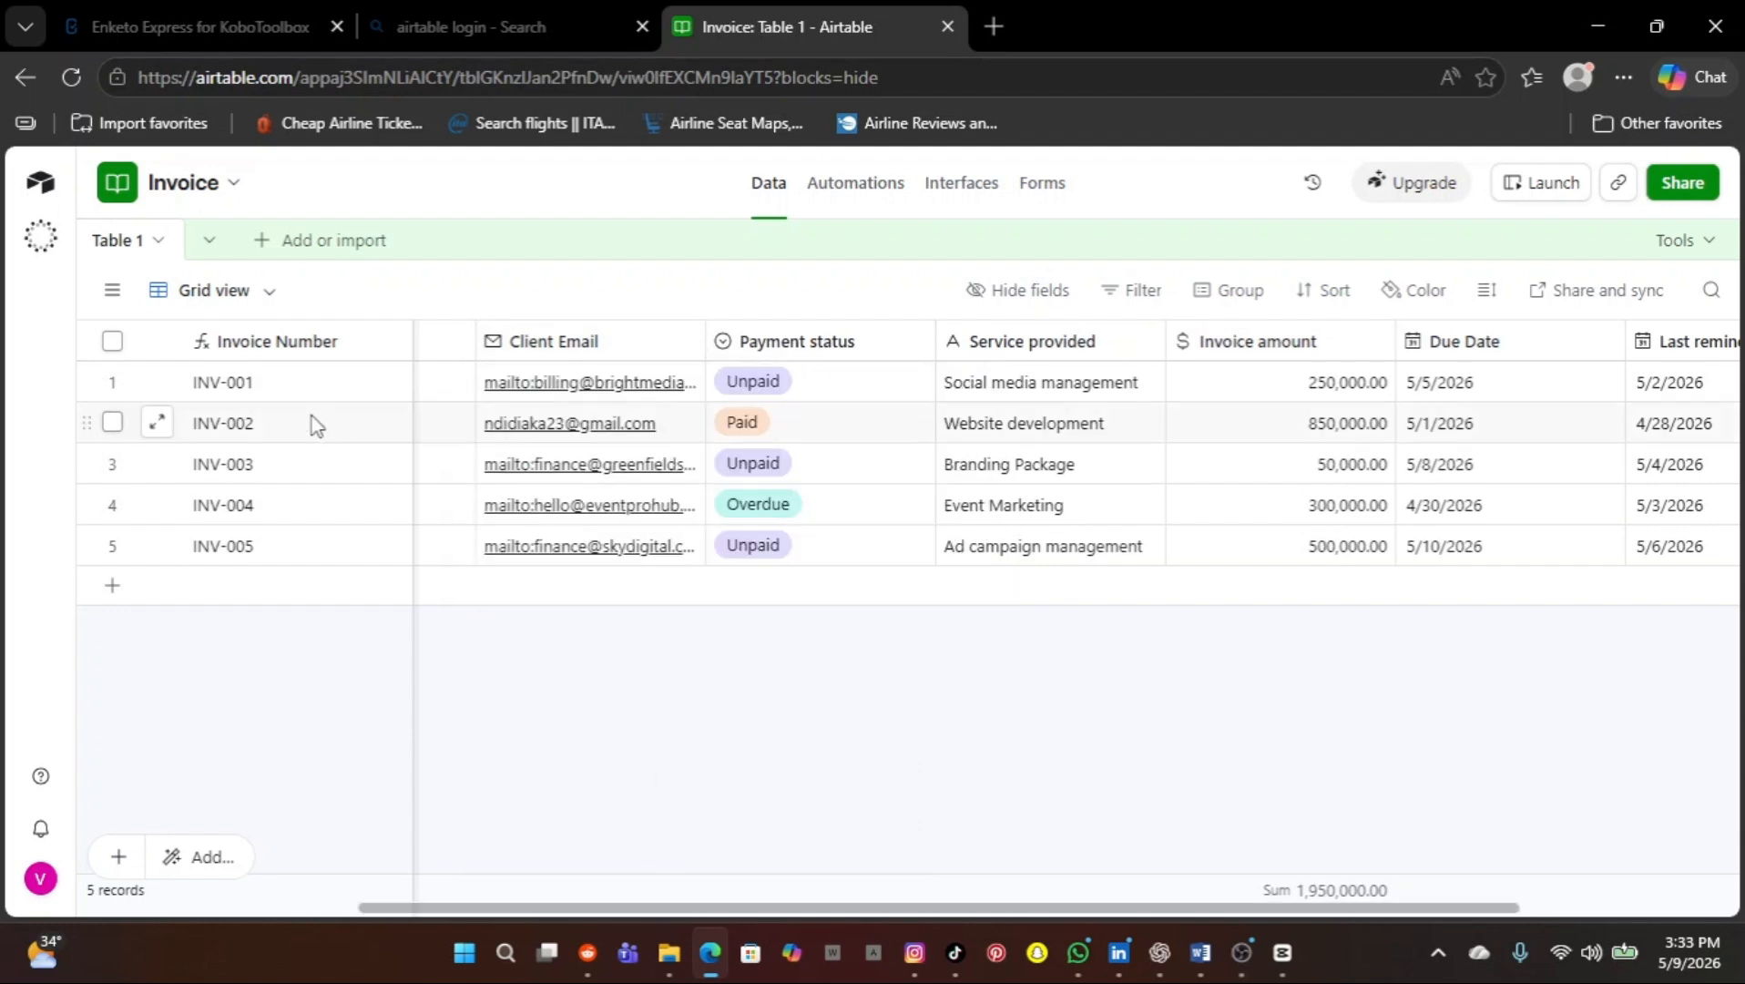
pyautogui.click(395, 346)
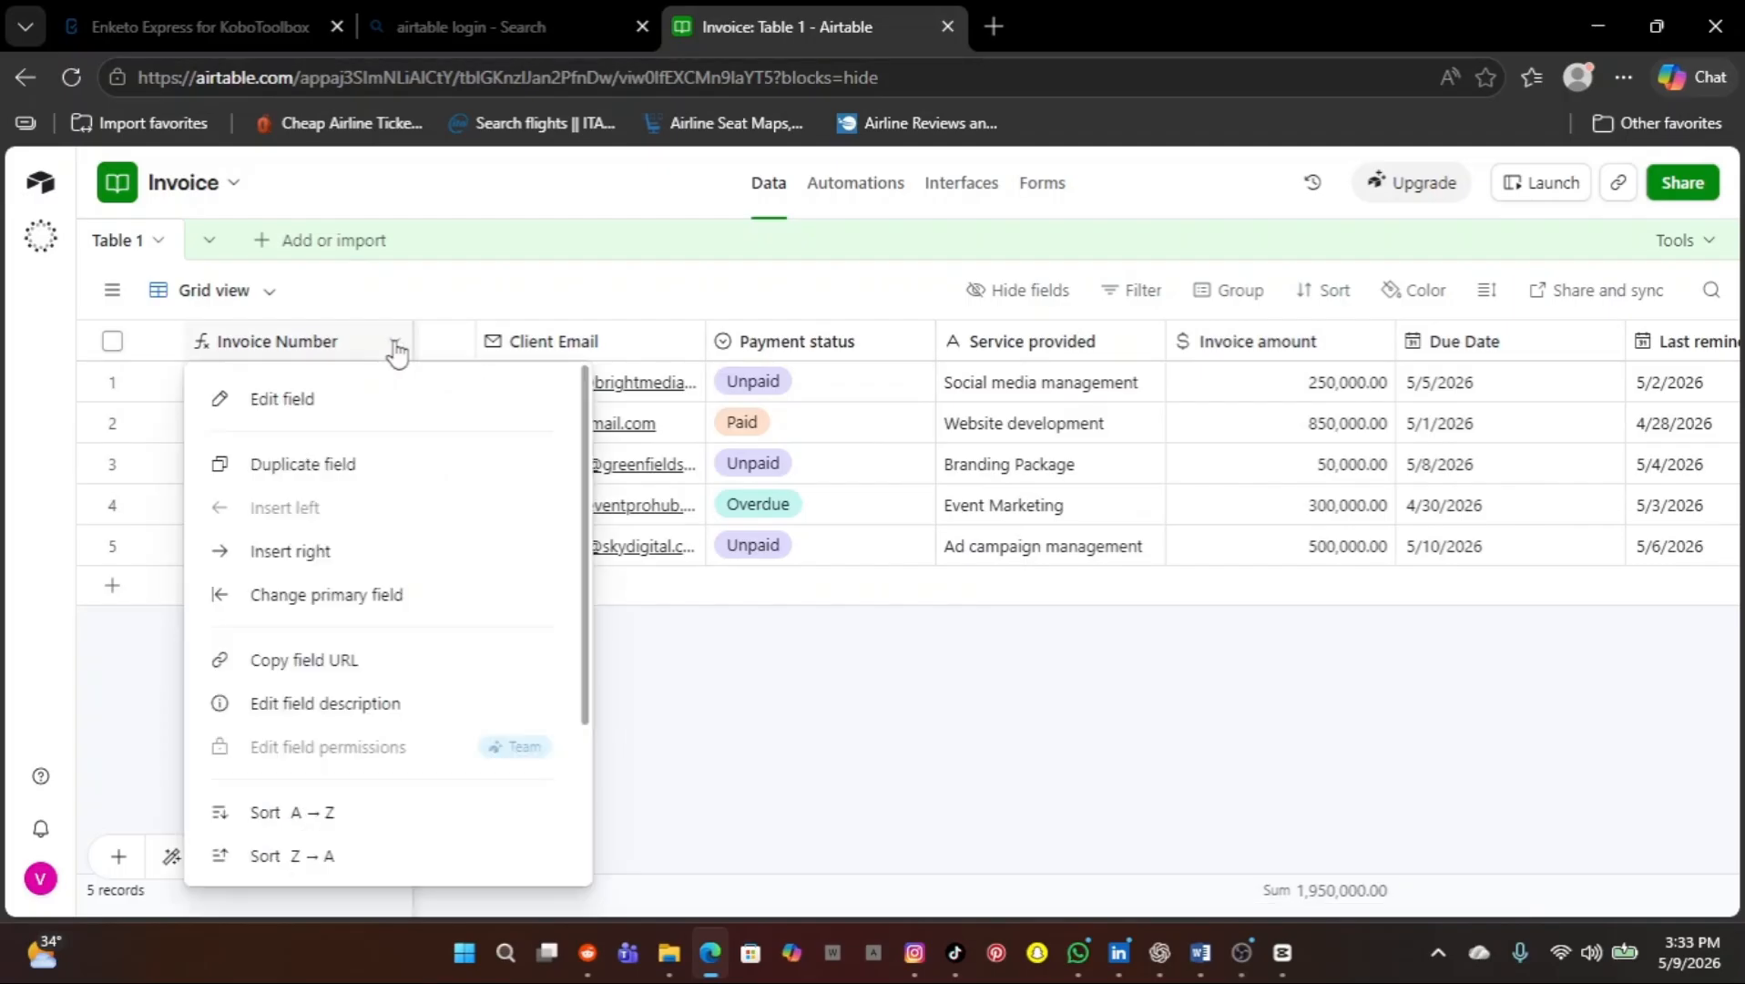
pyautogui.click(333, 400)
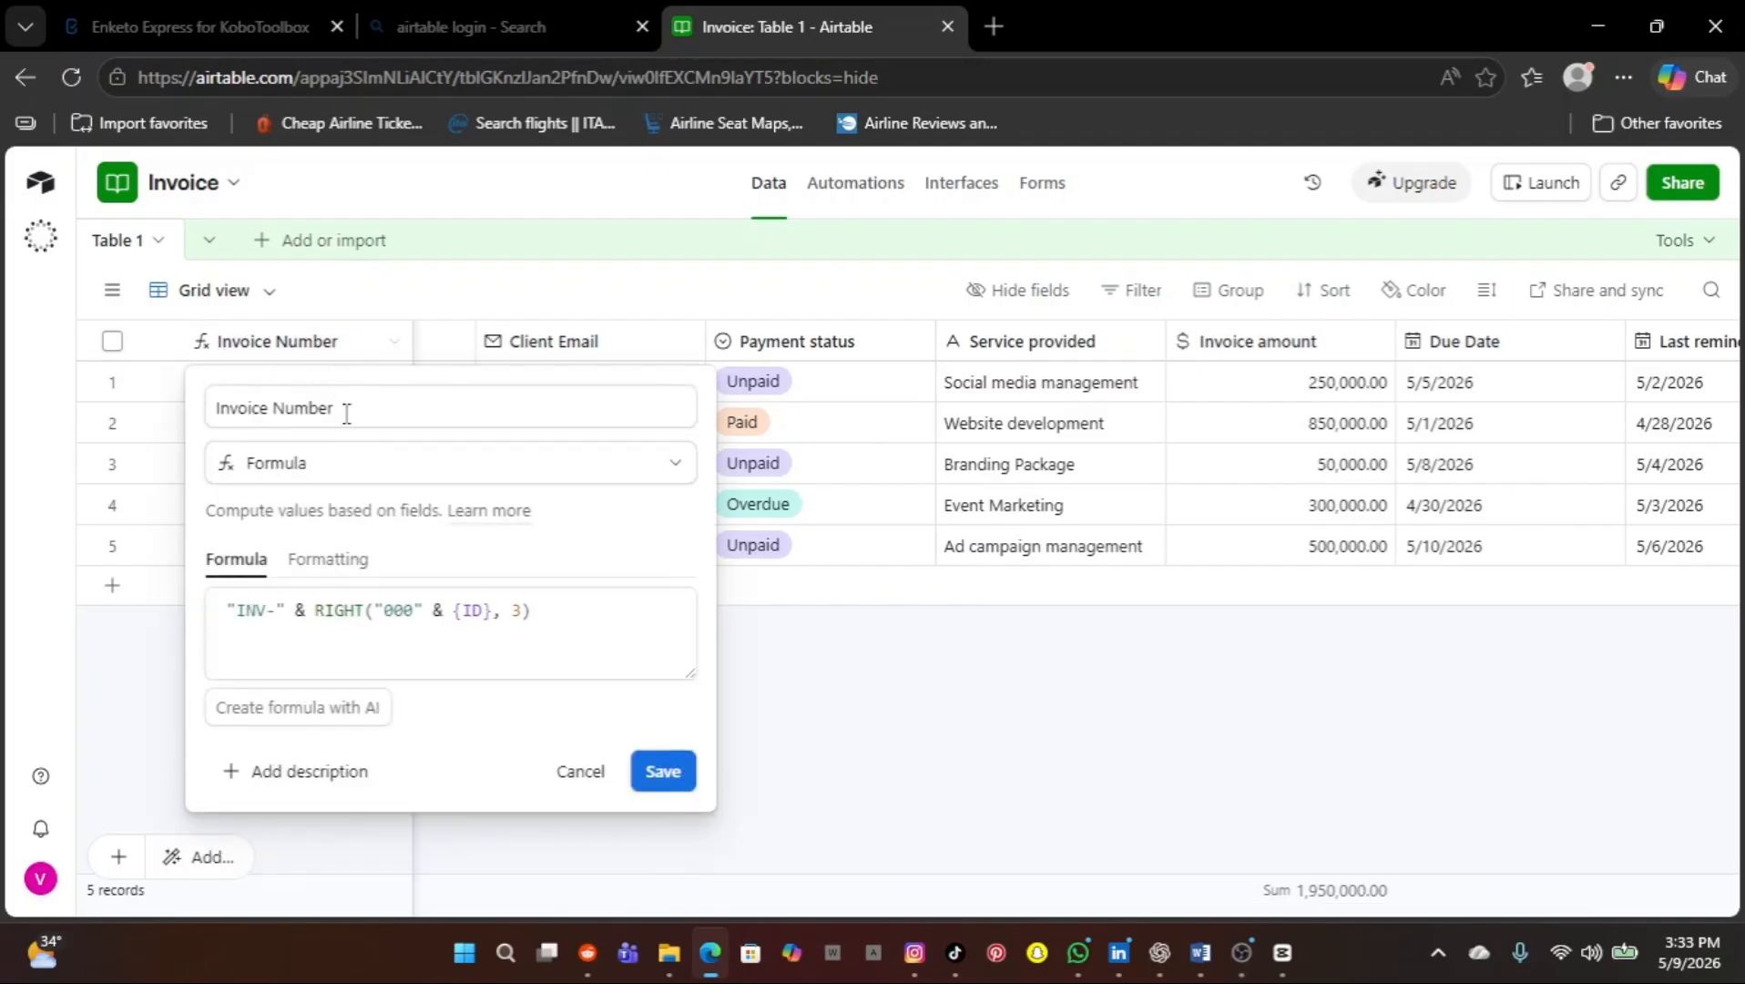
pyautogui.click(779, 630)
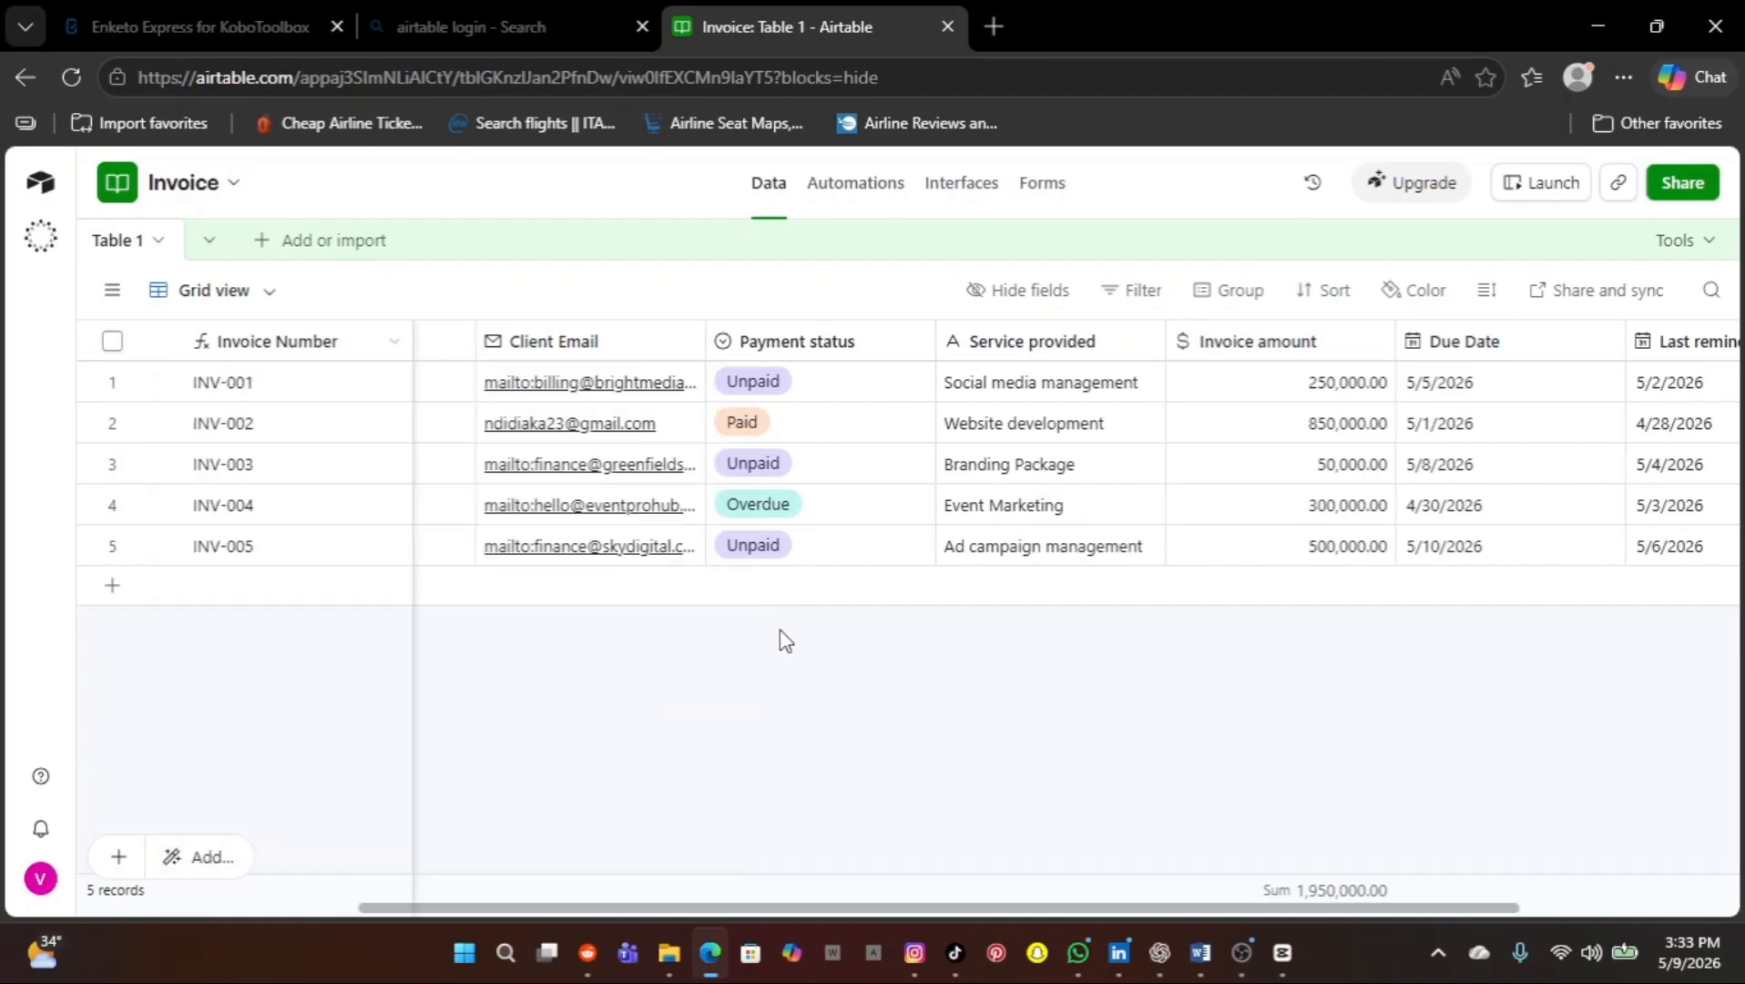
pyautogui.hscroll(-4, 526, 515)
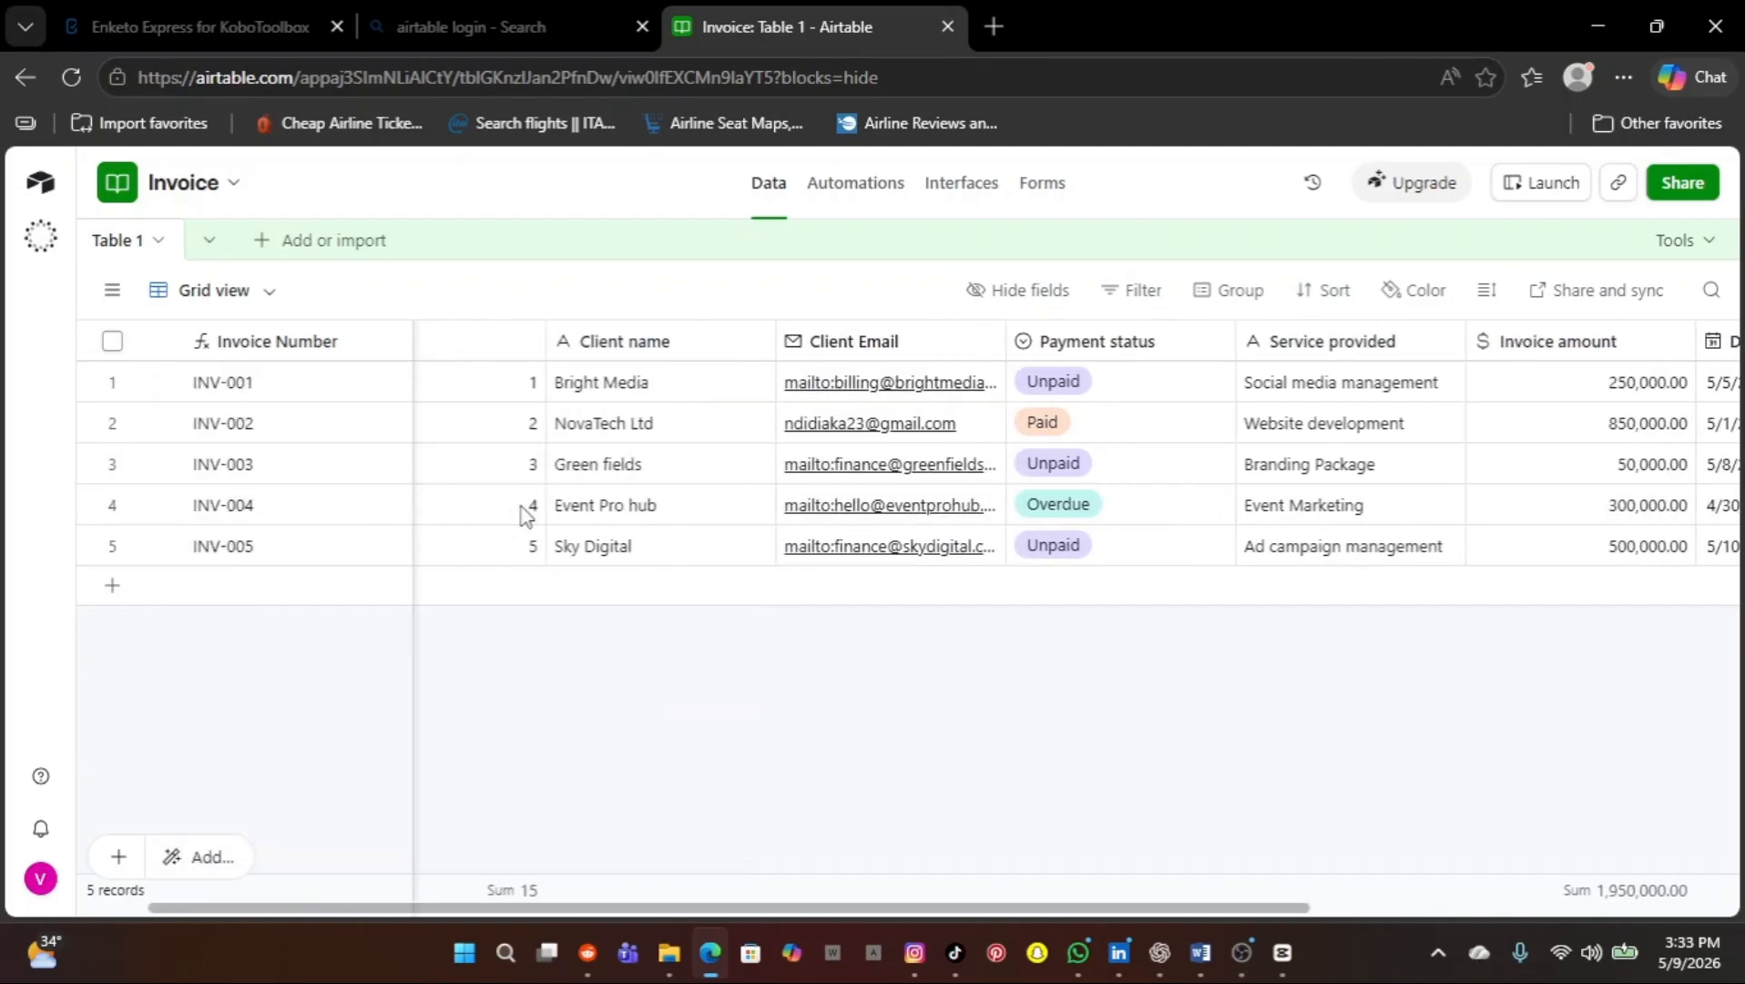
pyautogui.hscroll(-2, 486, 478)
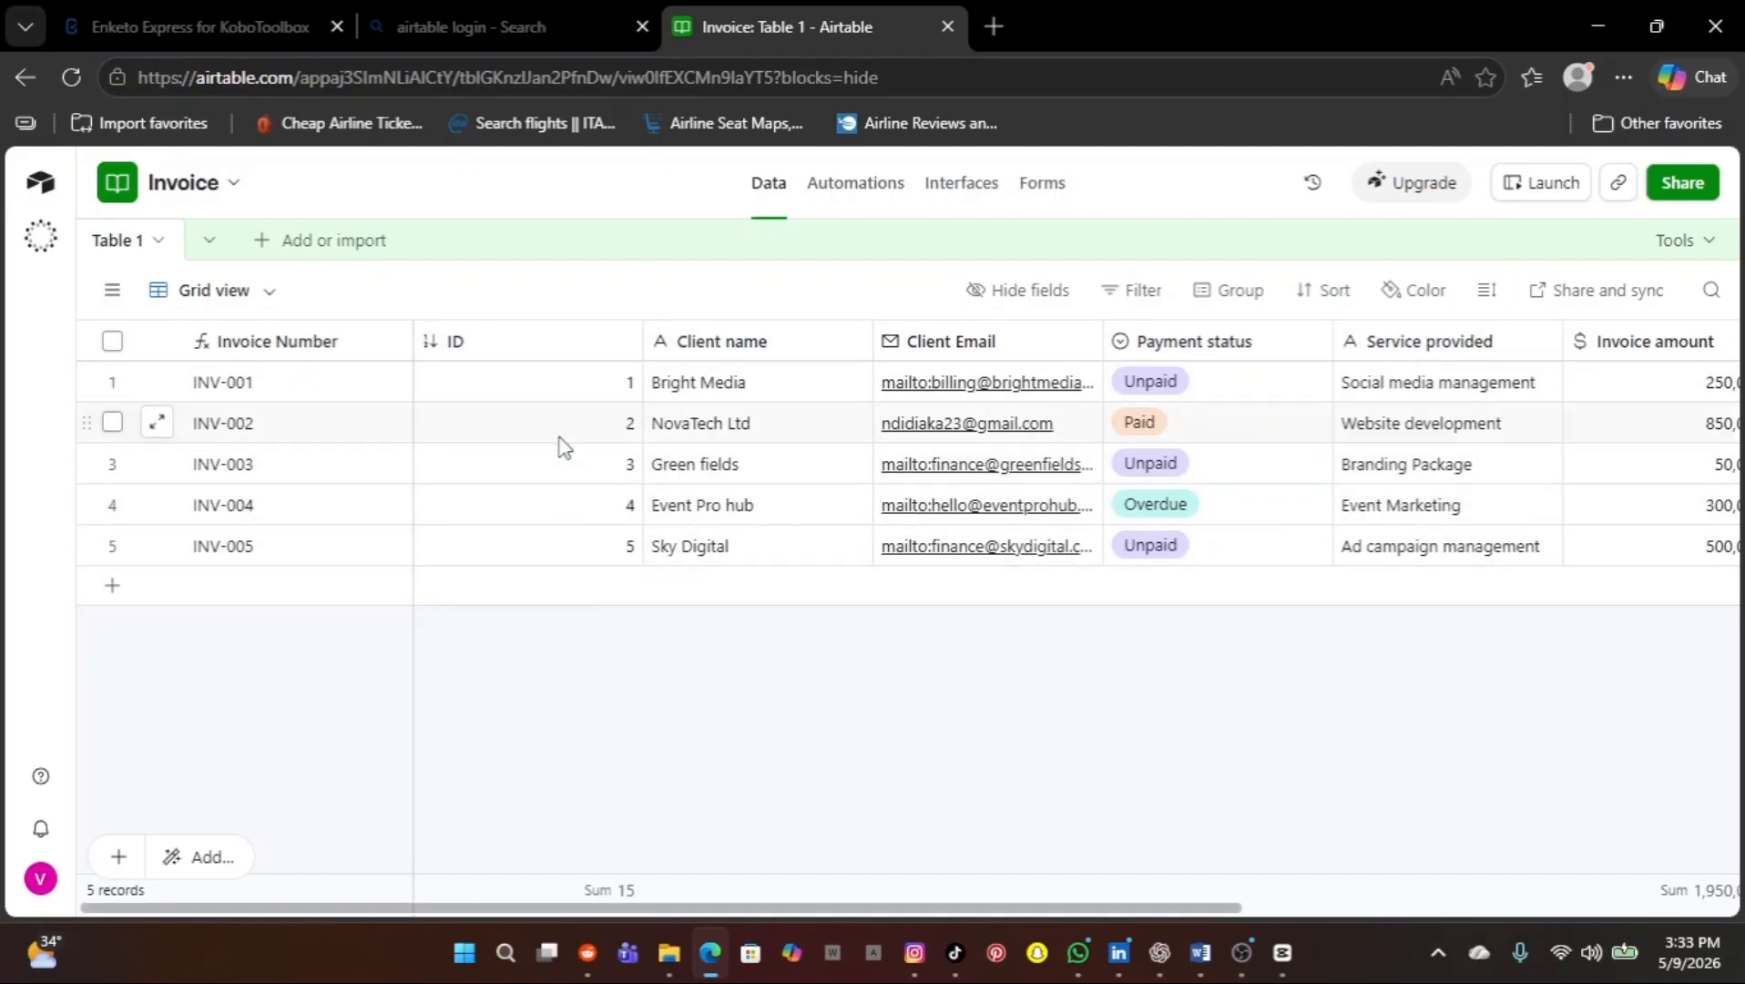
pyautogui.click(625, 351)
pyautogui.click(579, 393)
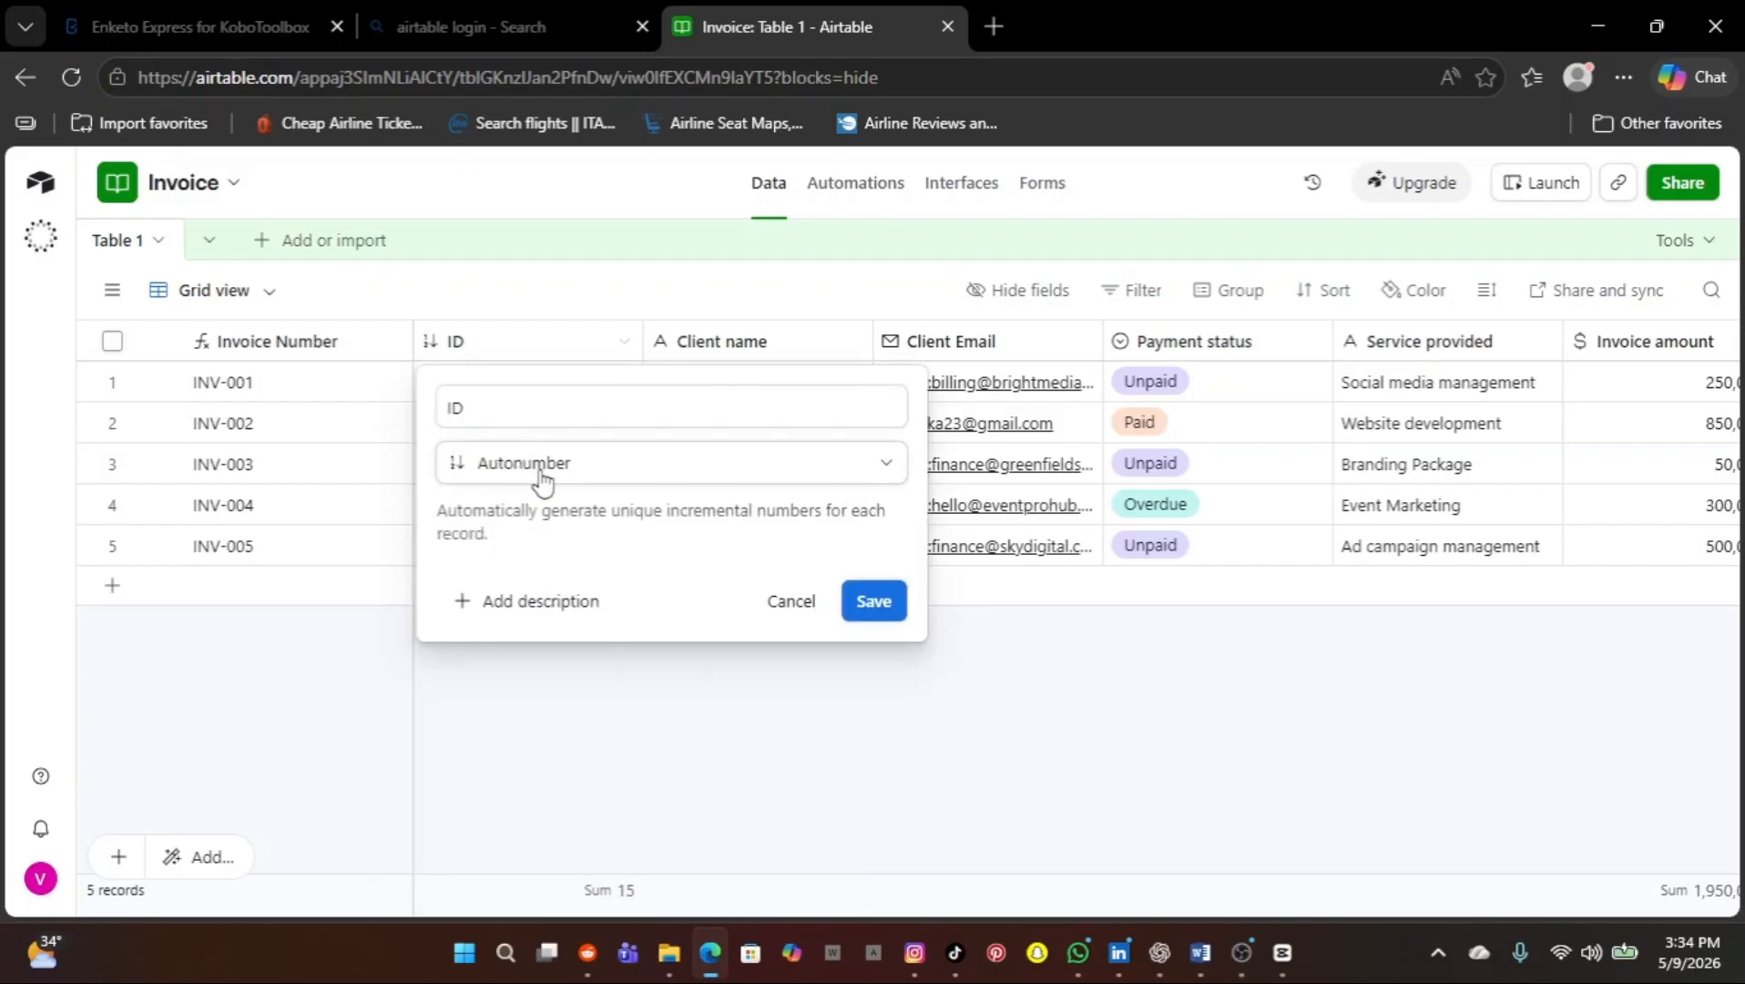
pyautogui.click(650, 743)
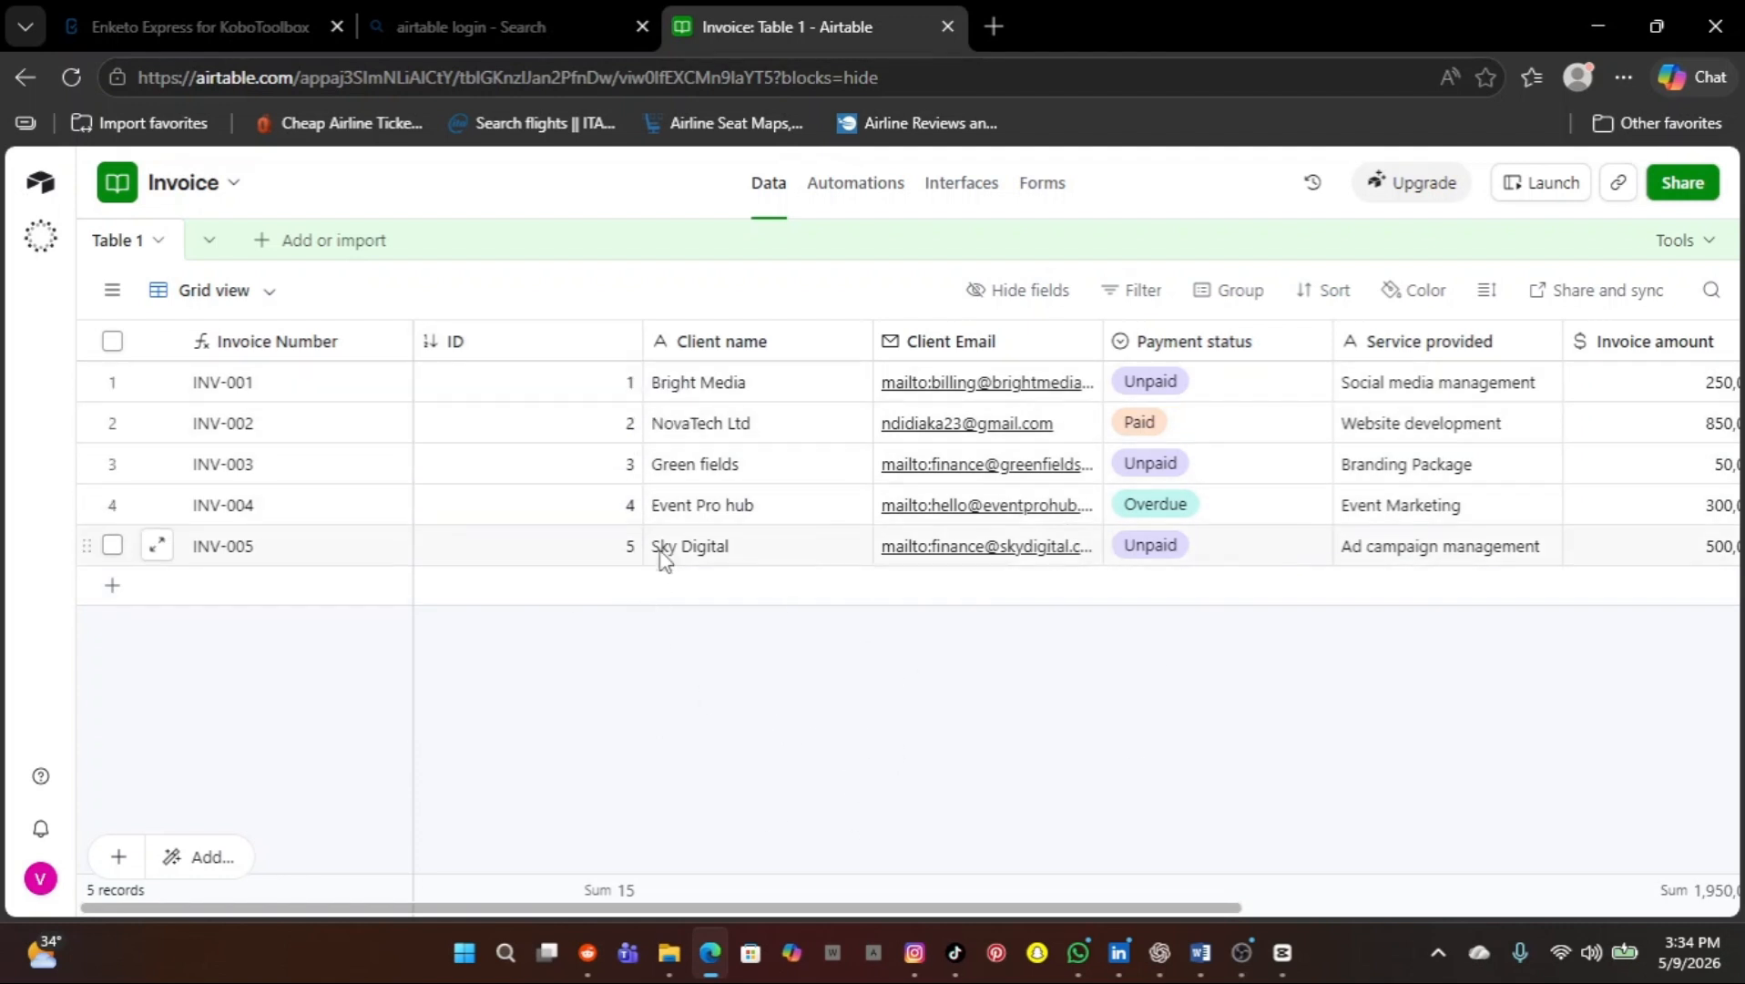
pyautogui.hscroll(5, 1122, 495)
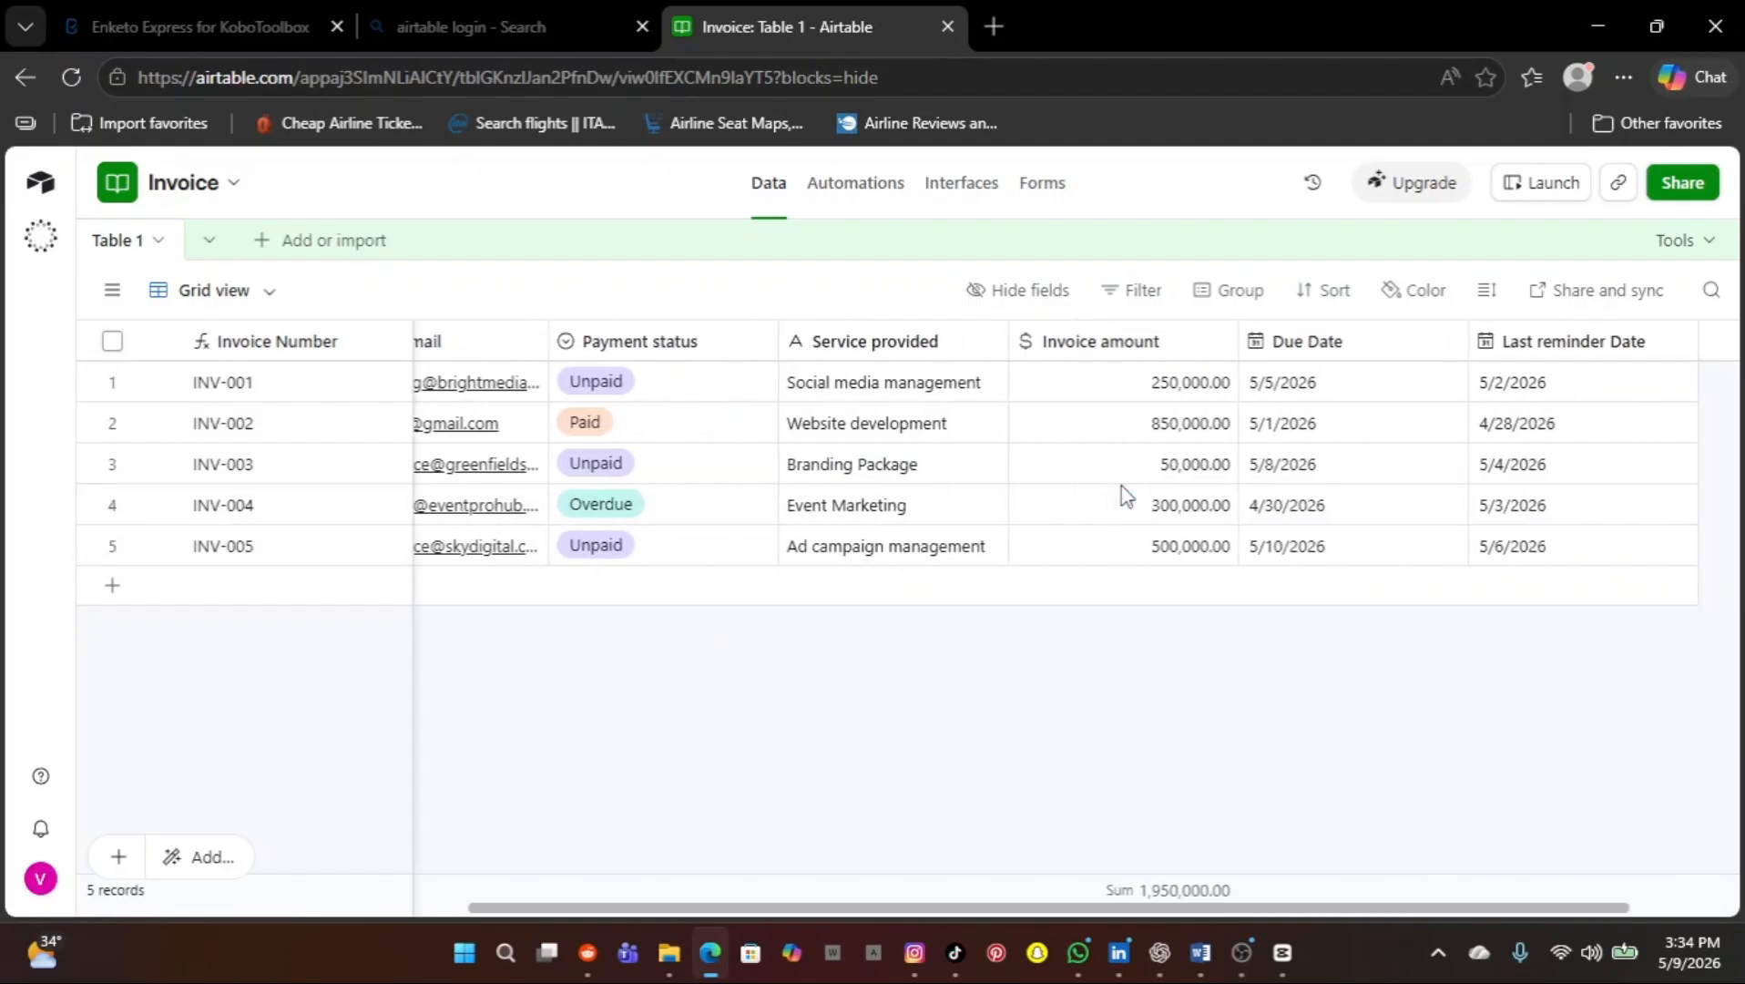
pyautogui.hscroll(2, 1127, 496)
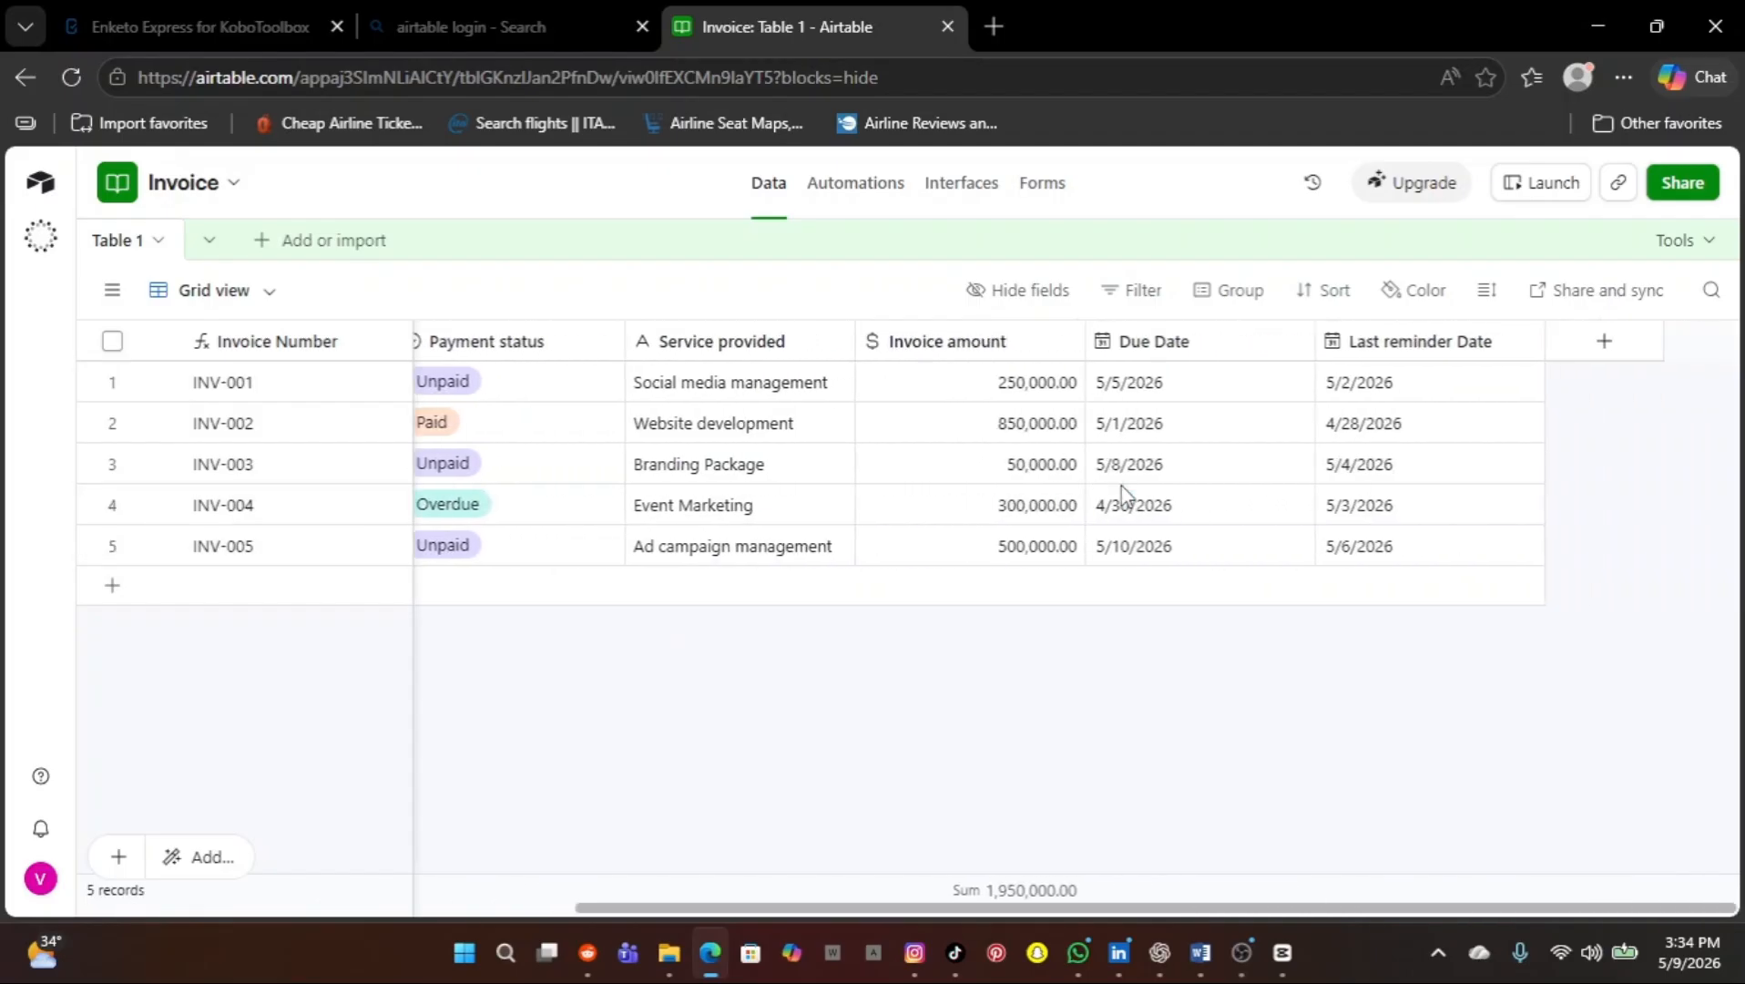
# In Automations, inspect Automation 1's 'When a record is updated' trigger watching Due Date in Table 1
pyautogui.click(855, 187)
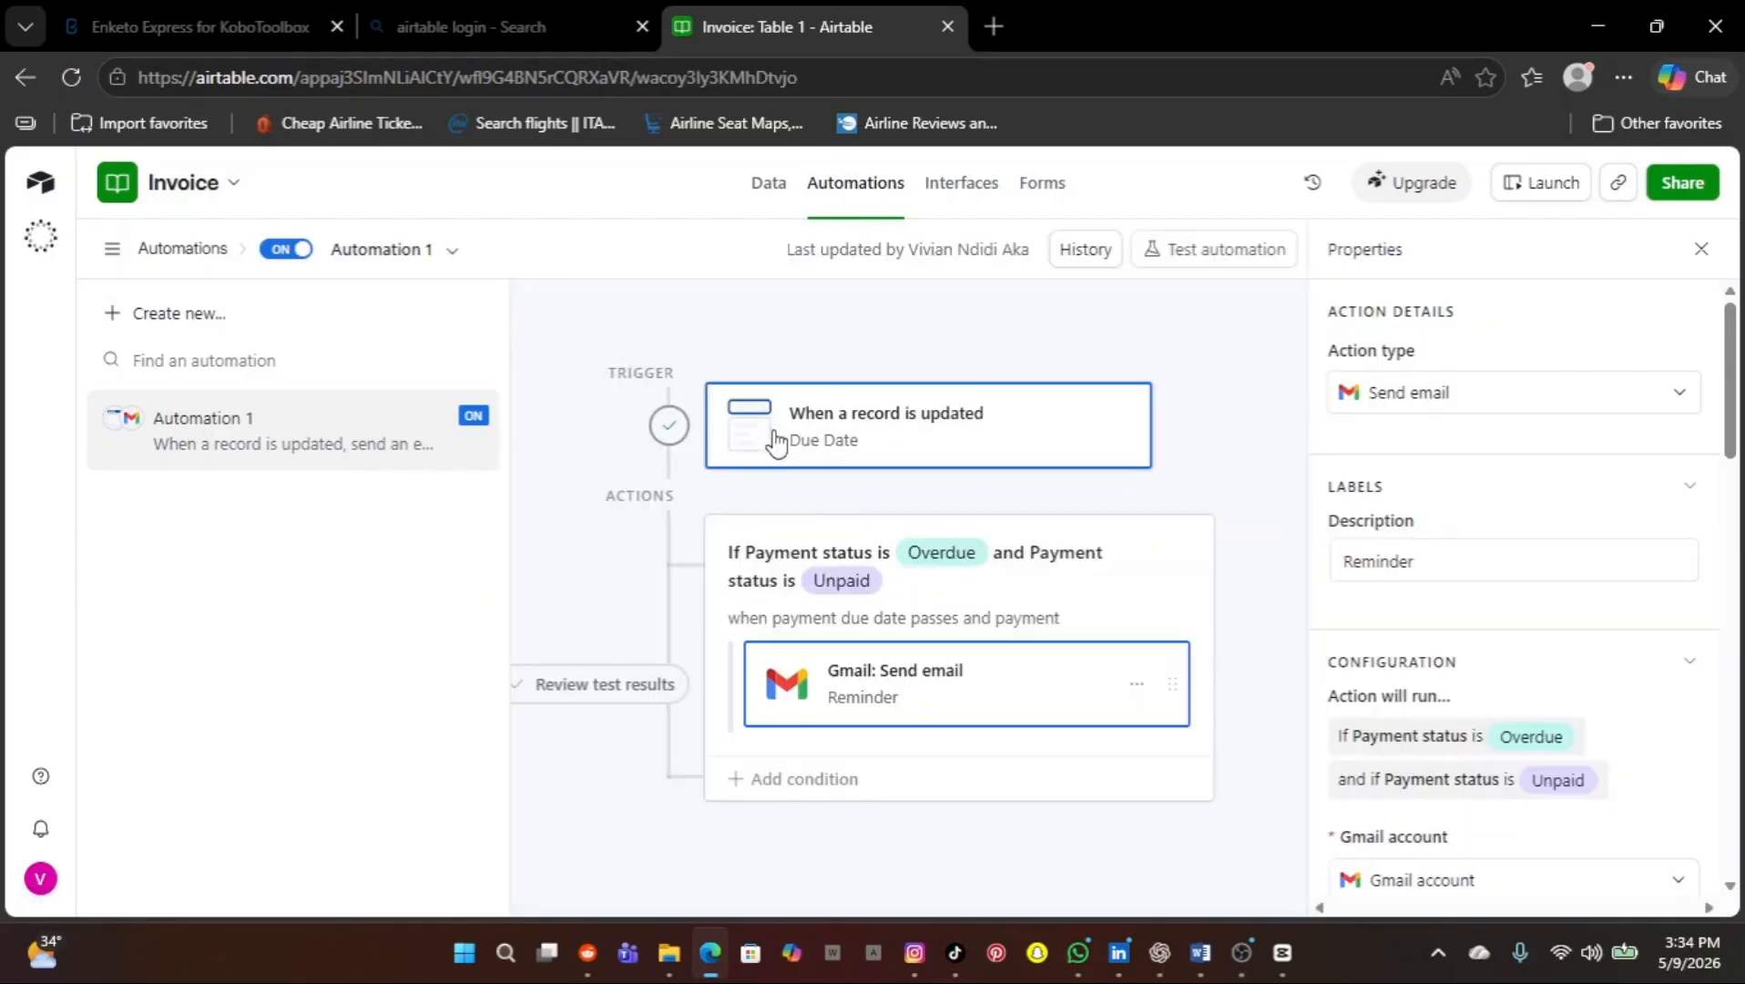
pyautogui.click(1023, 432)
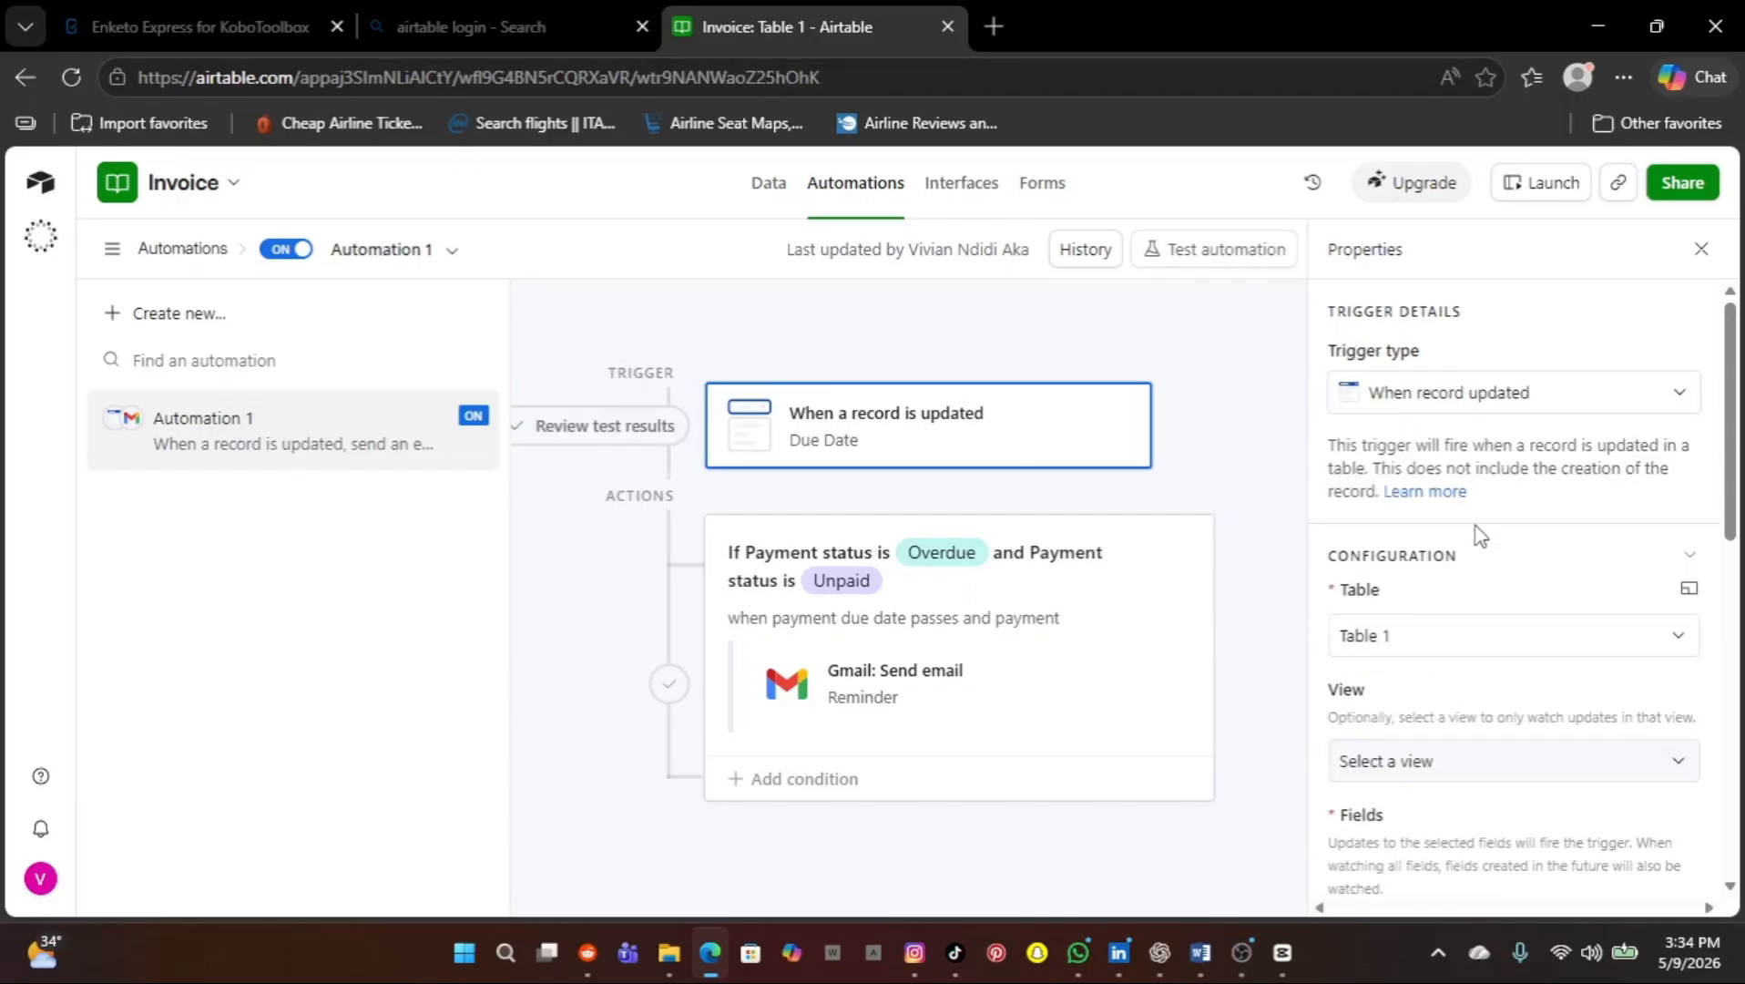
pyautogui.scroll(-1, 1479, 535)
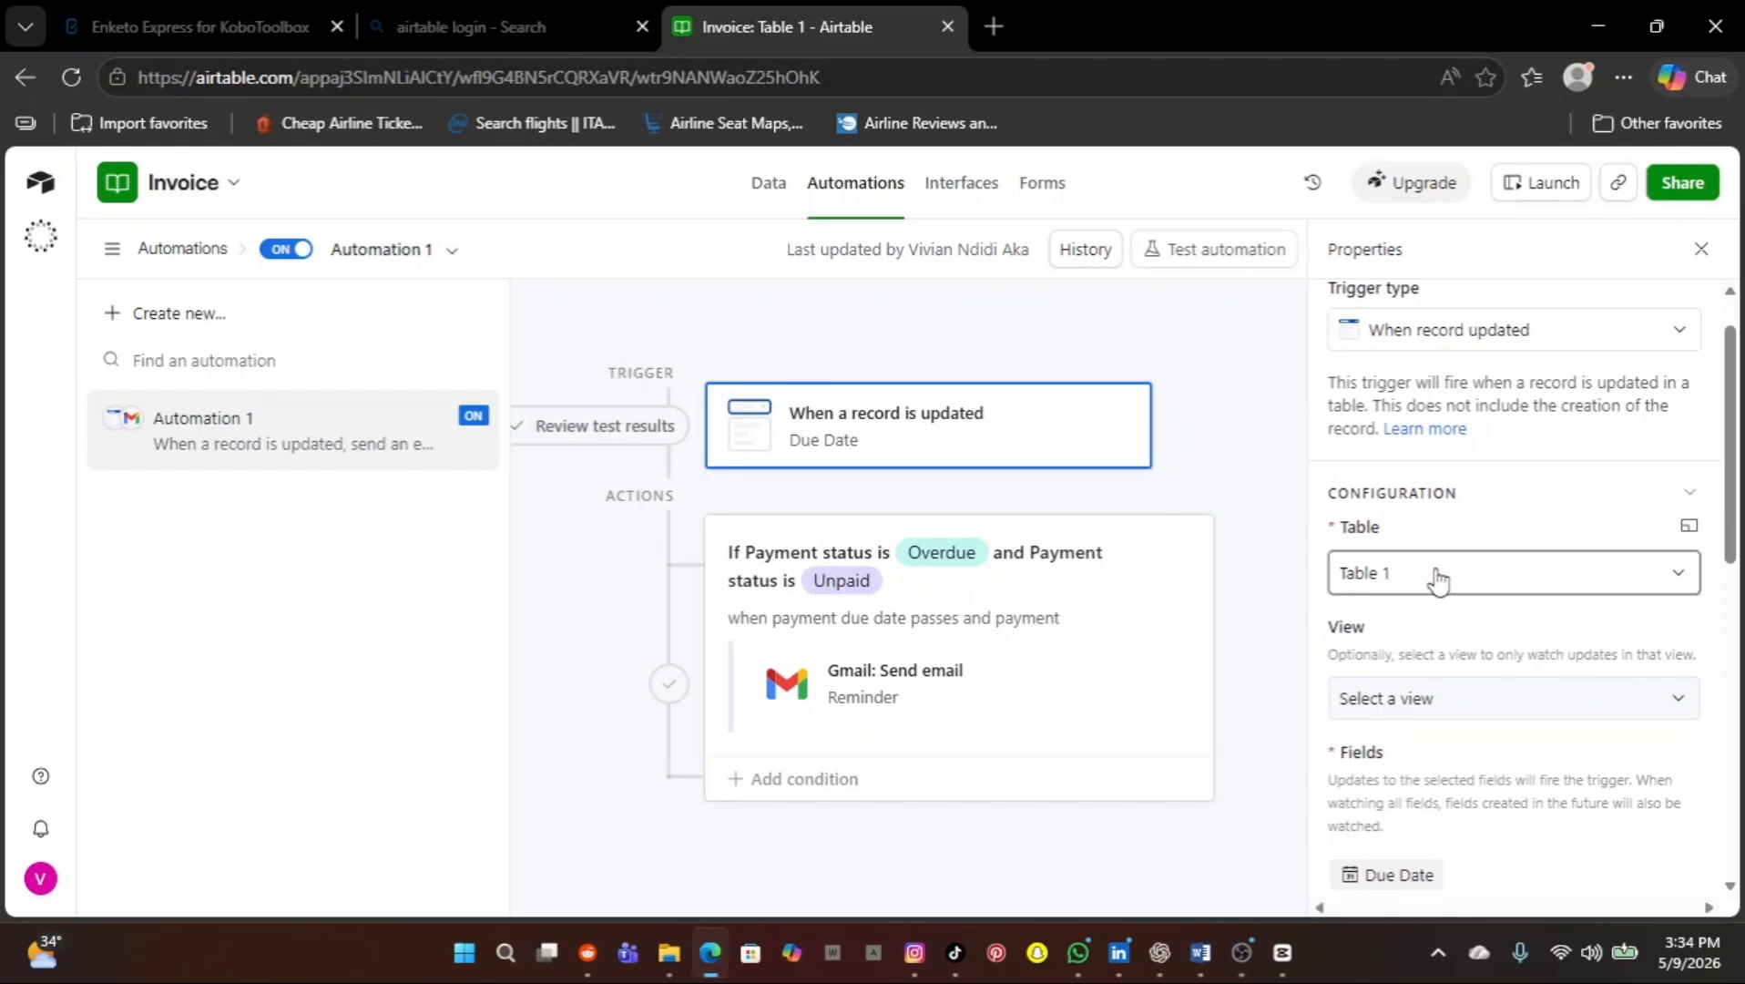
pyautogui.scroll(-2, 1437, 579)
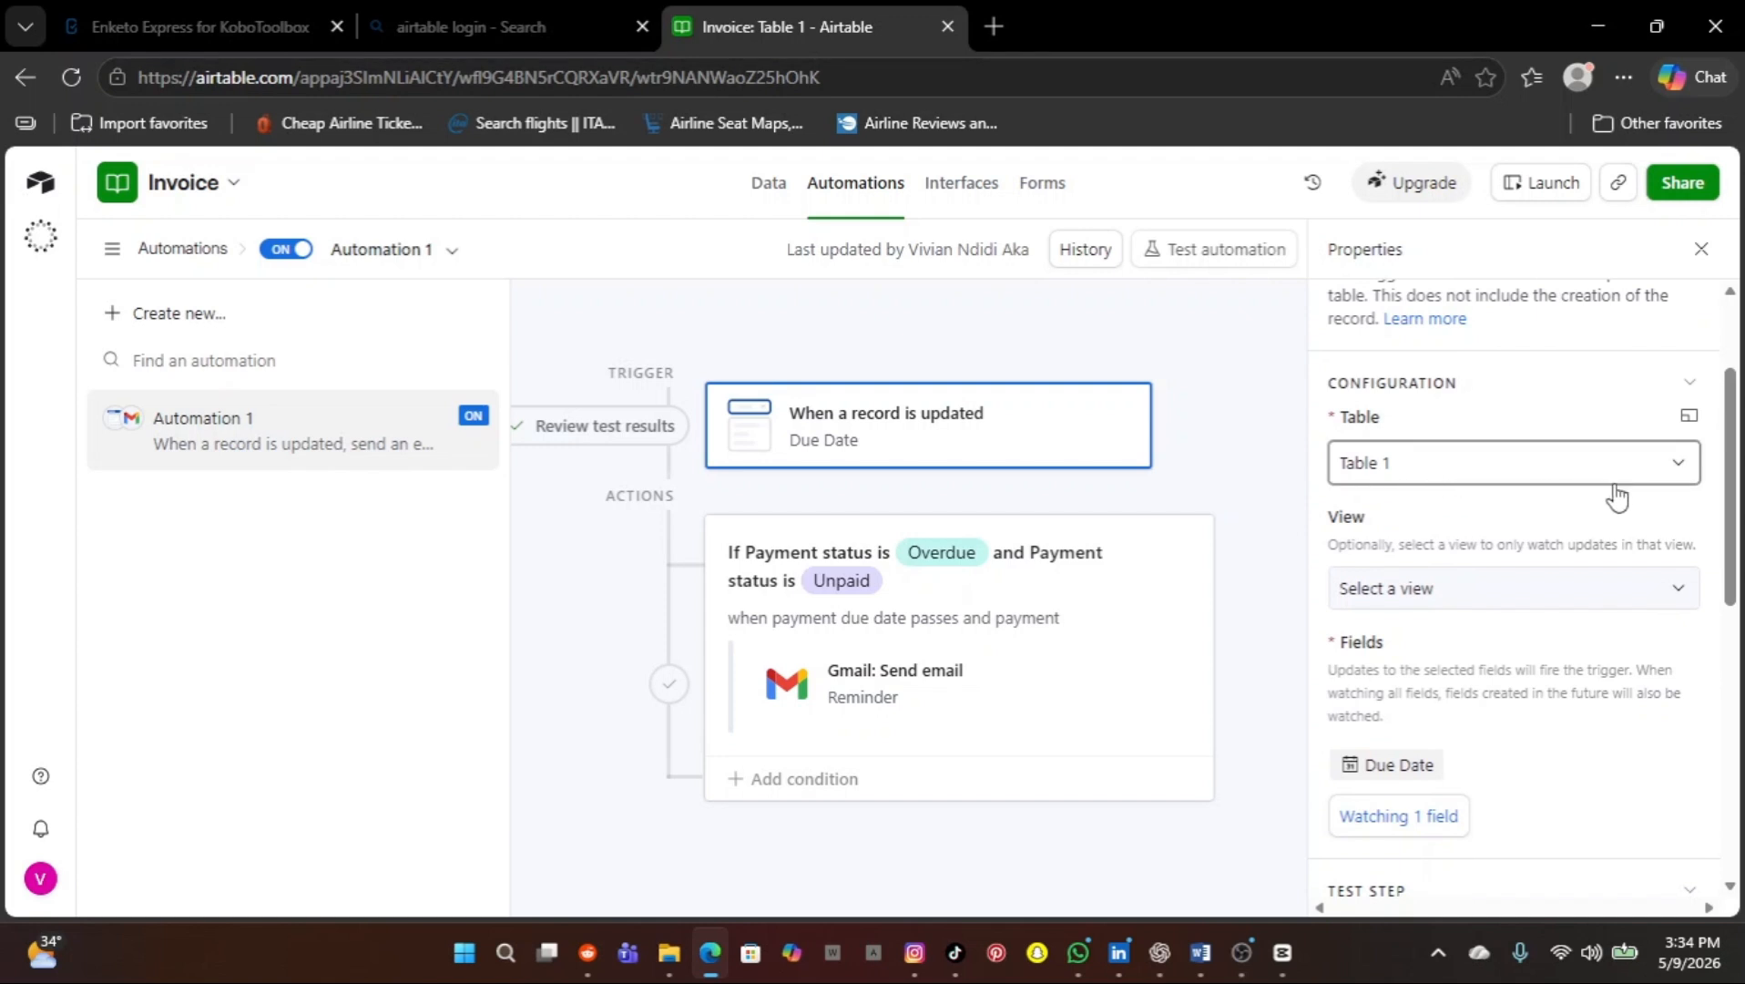
pyautogui.scroll(-1, 1553, 583)
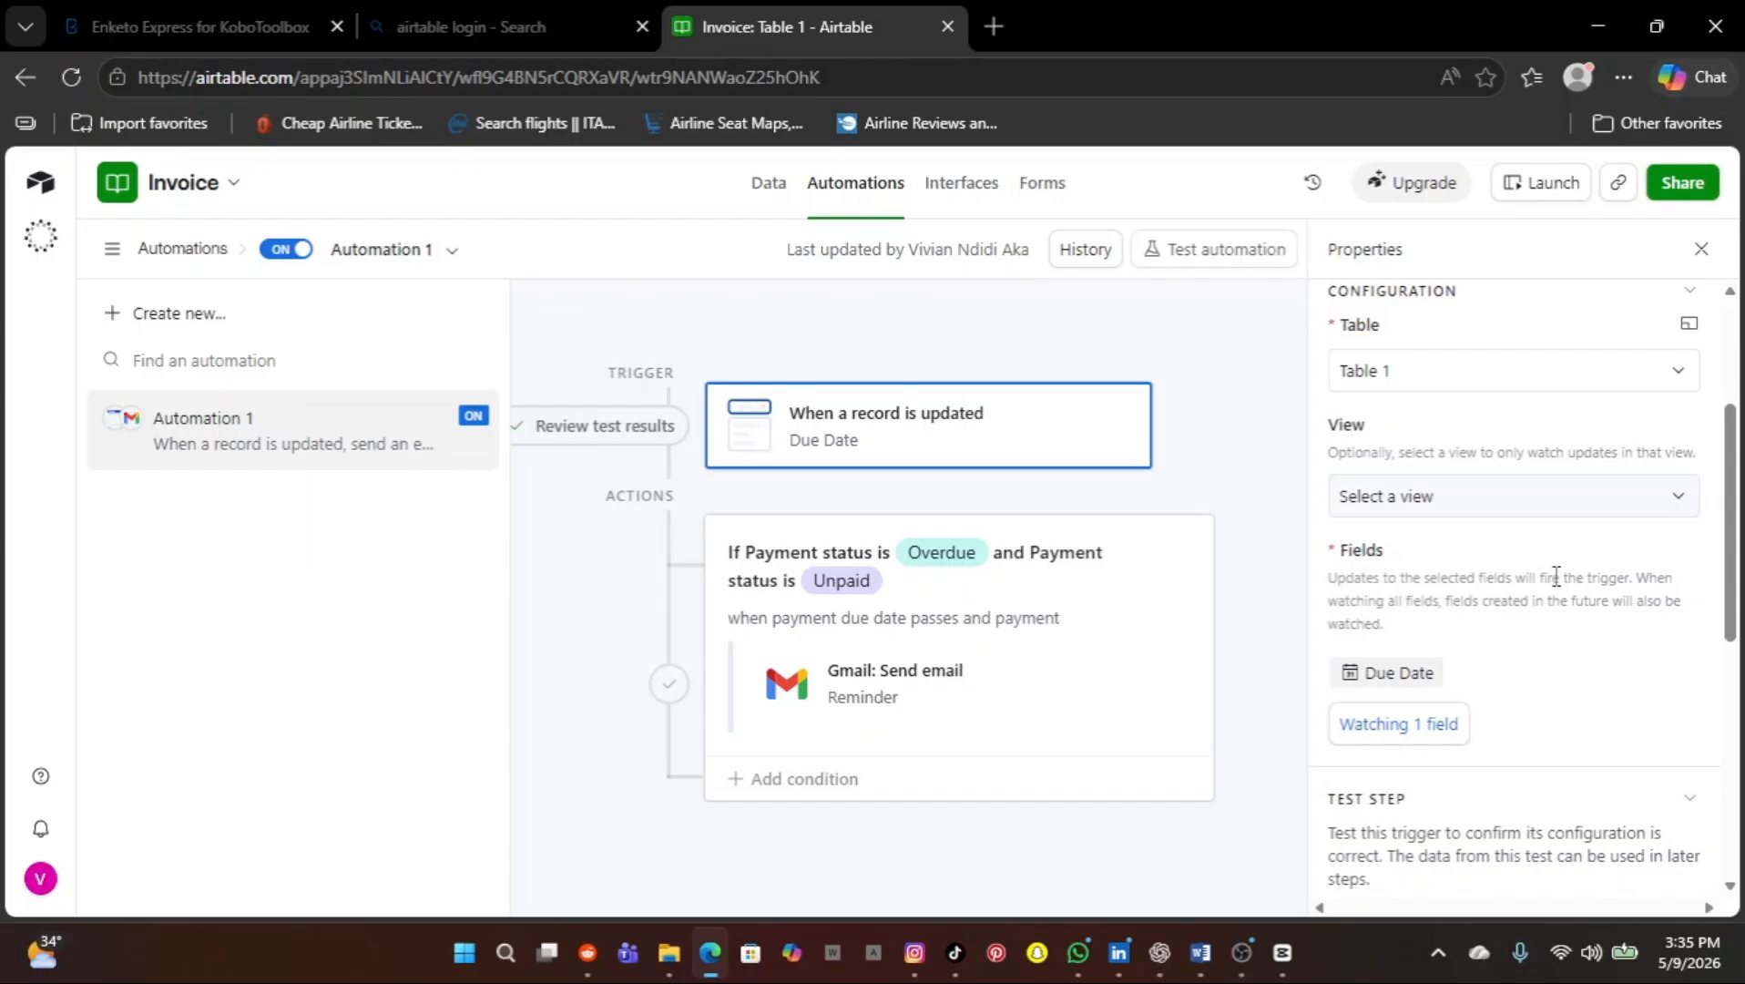
pyautogui.scroll(-2, 1487, 688)
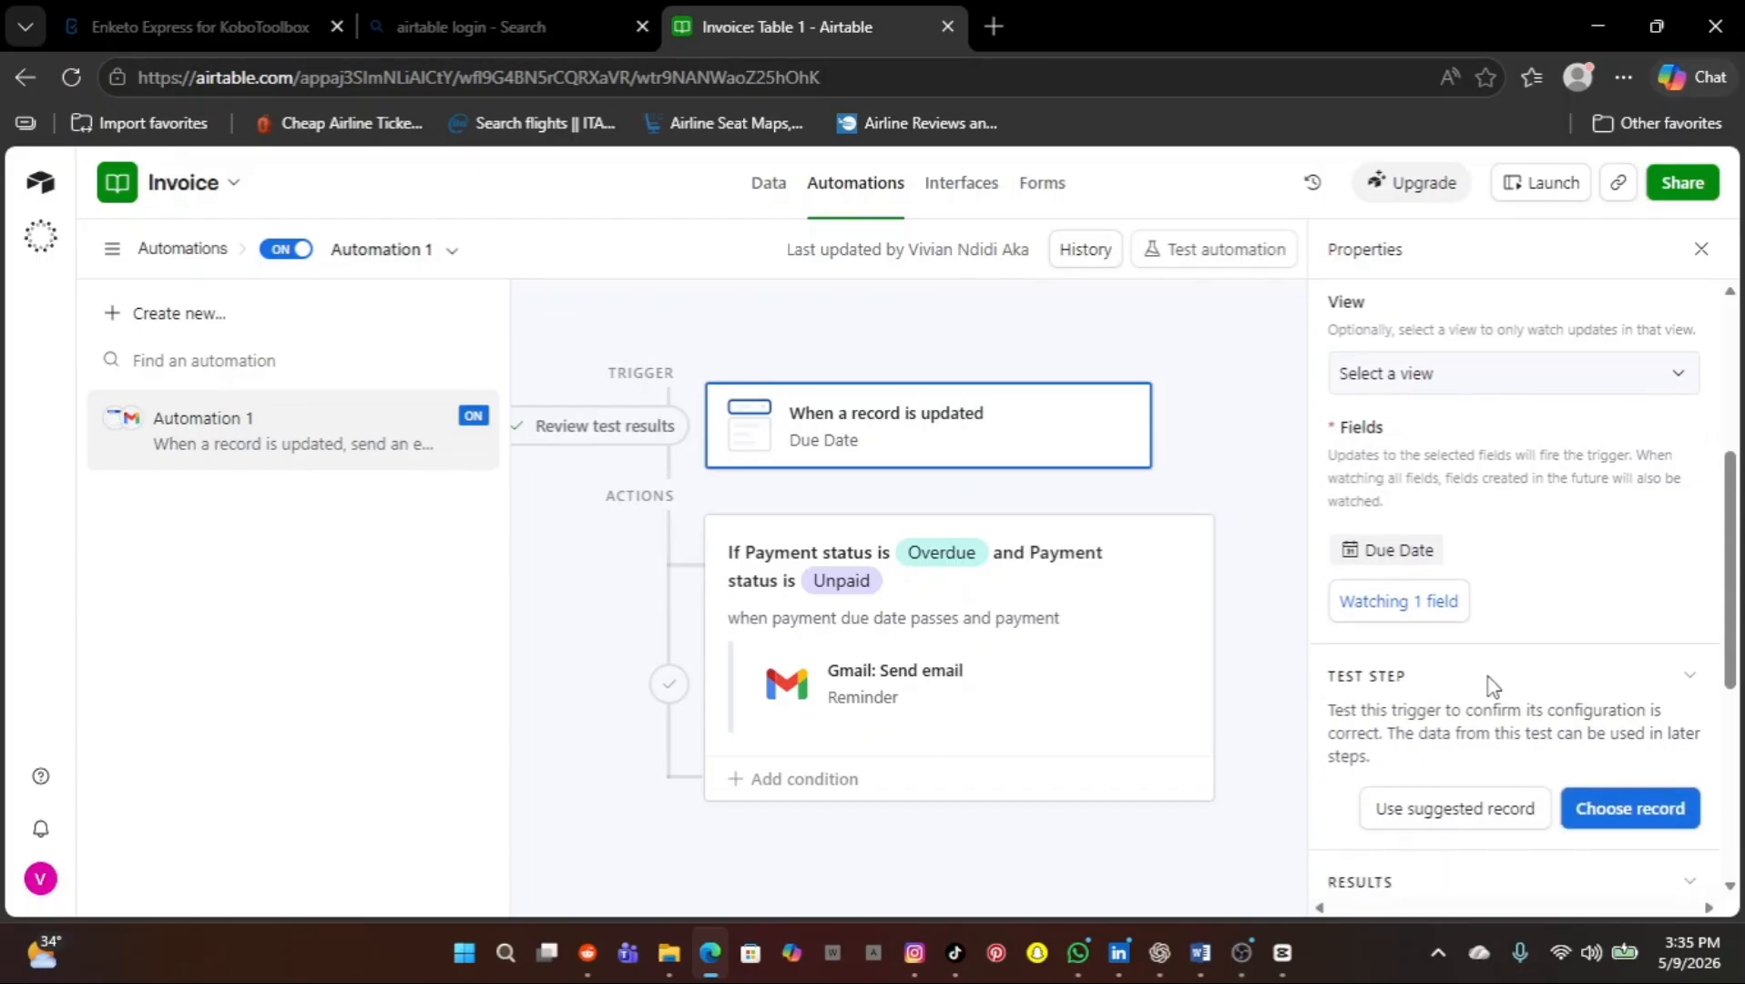
pyautogui.scroll(-1, 1491, 685)
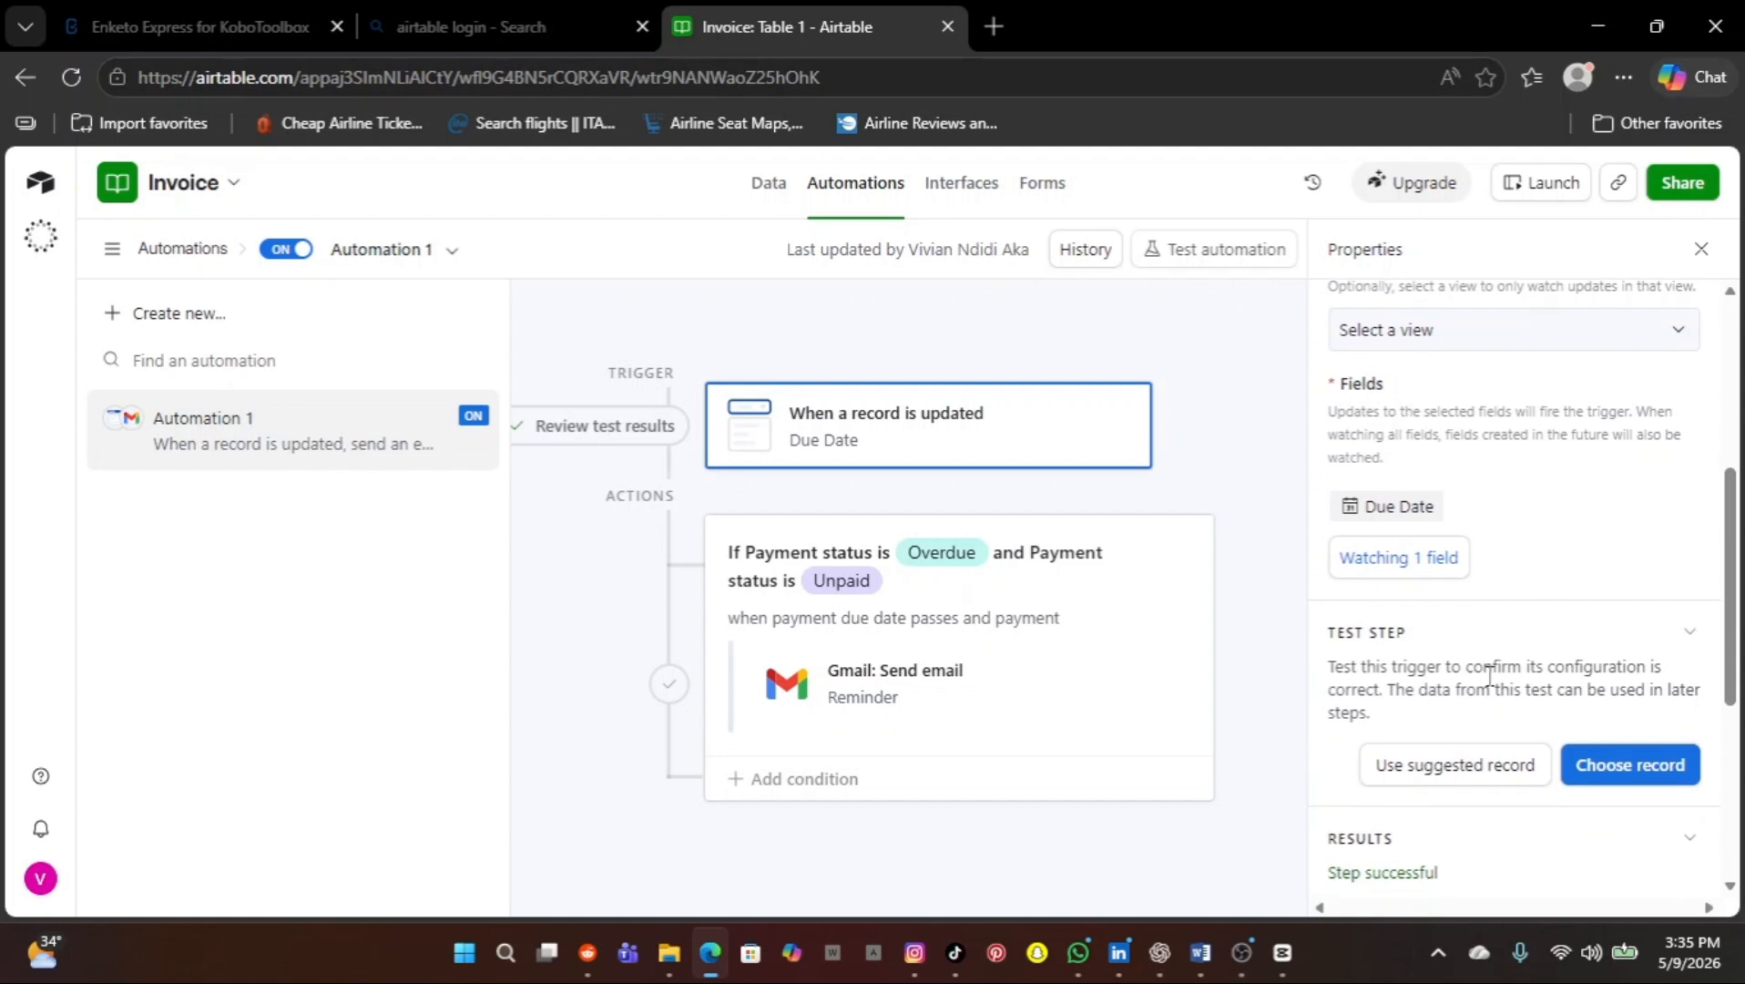
pyautogui.scroll(-3, 1483, 592)
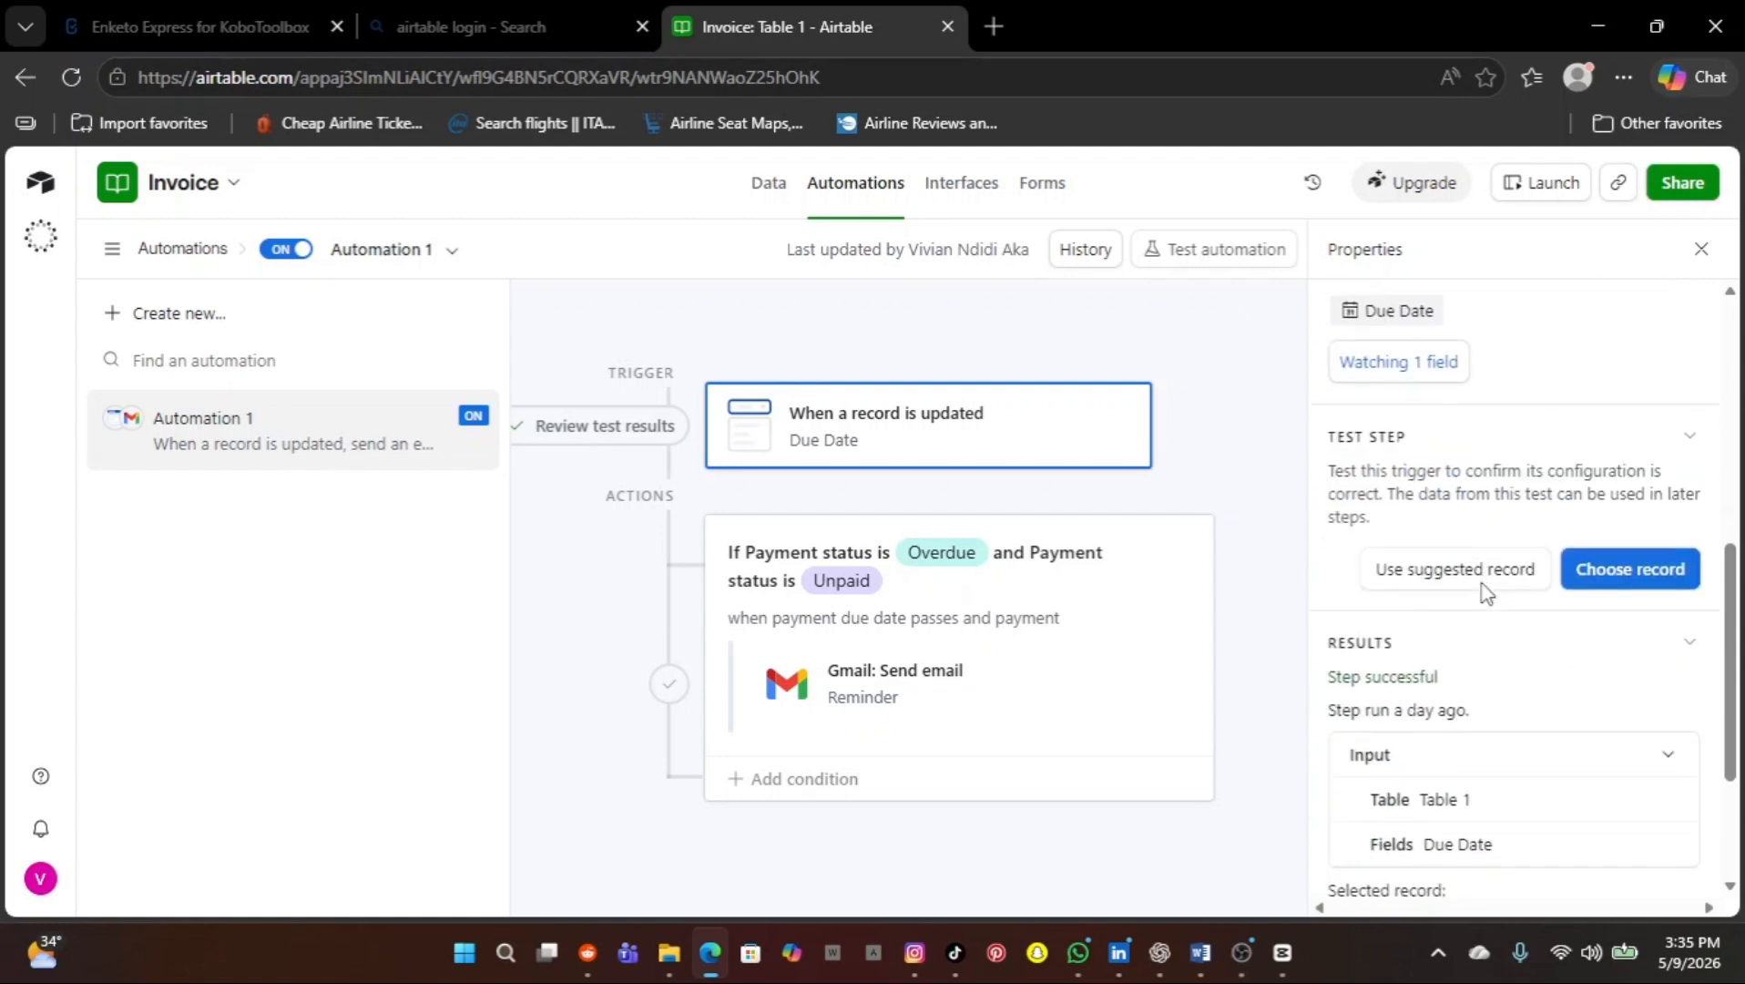
pyautogui.scroll(-1, 1484, 592)
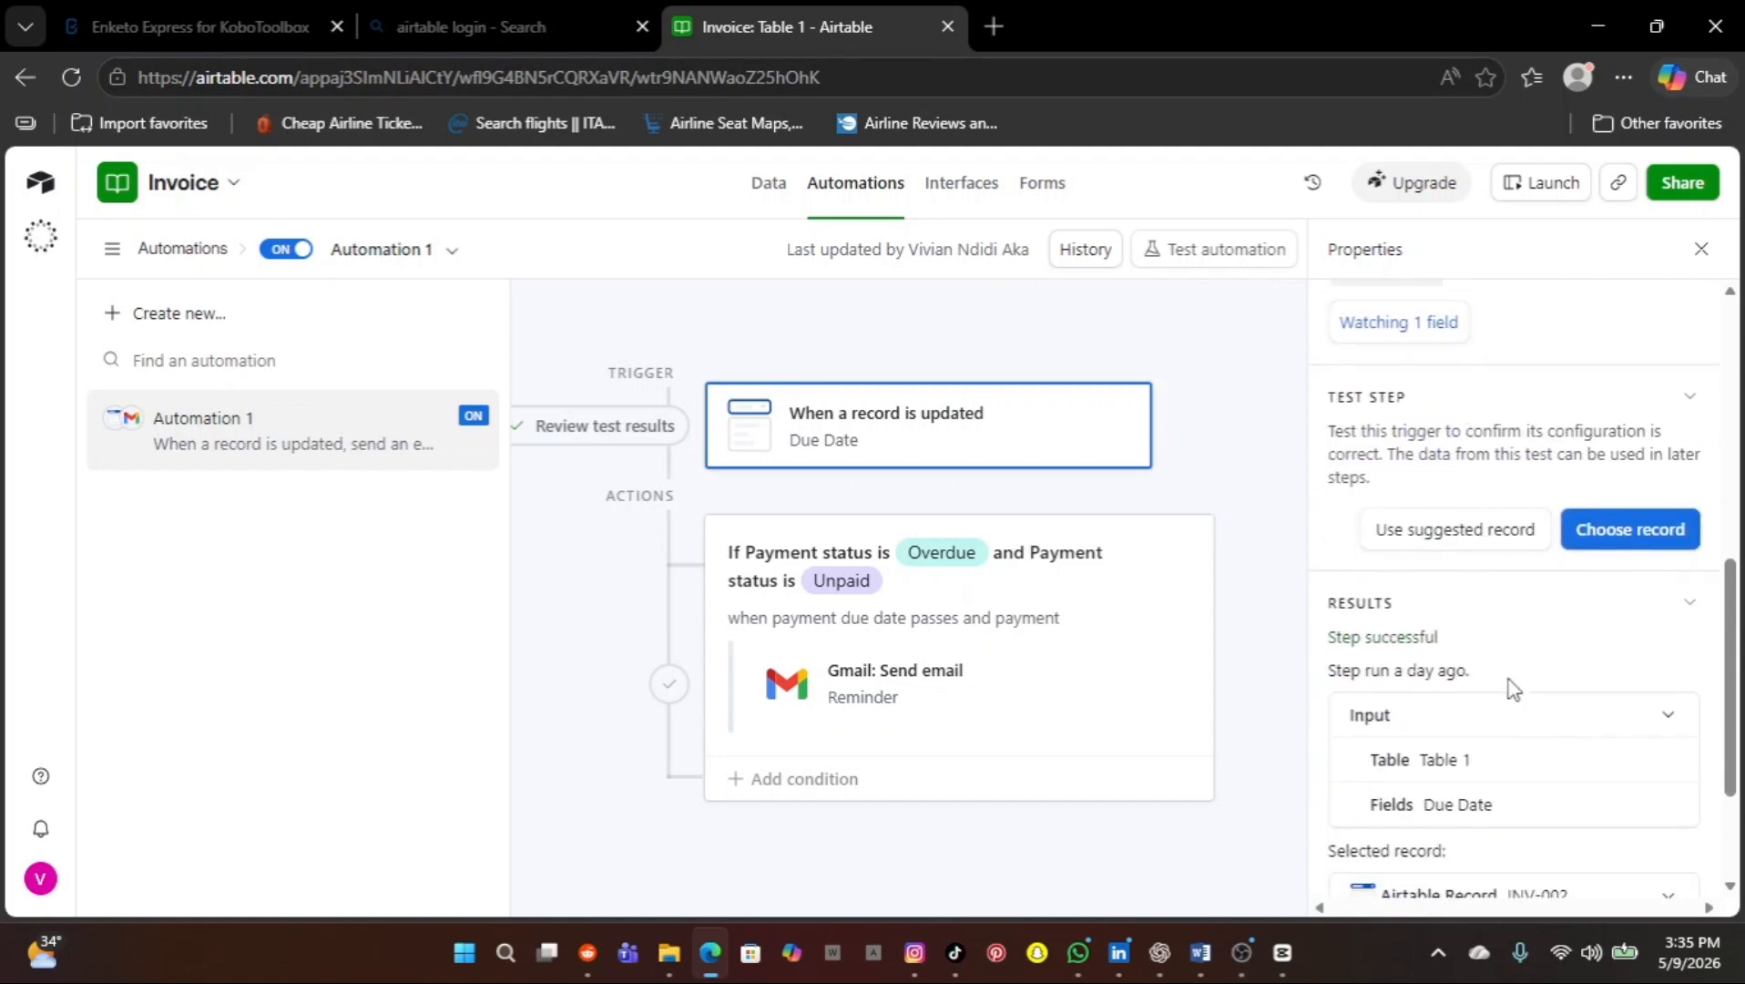
pyautogui.scroll(-4, 1513, 689)
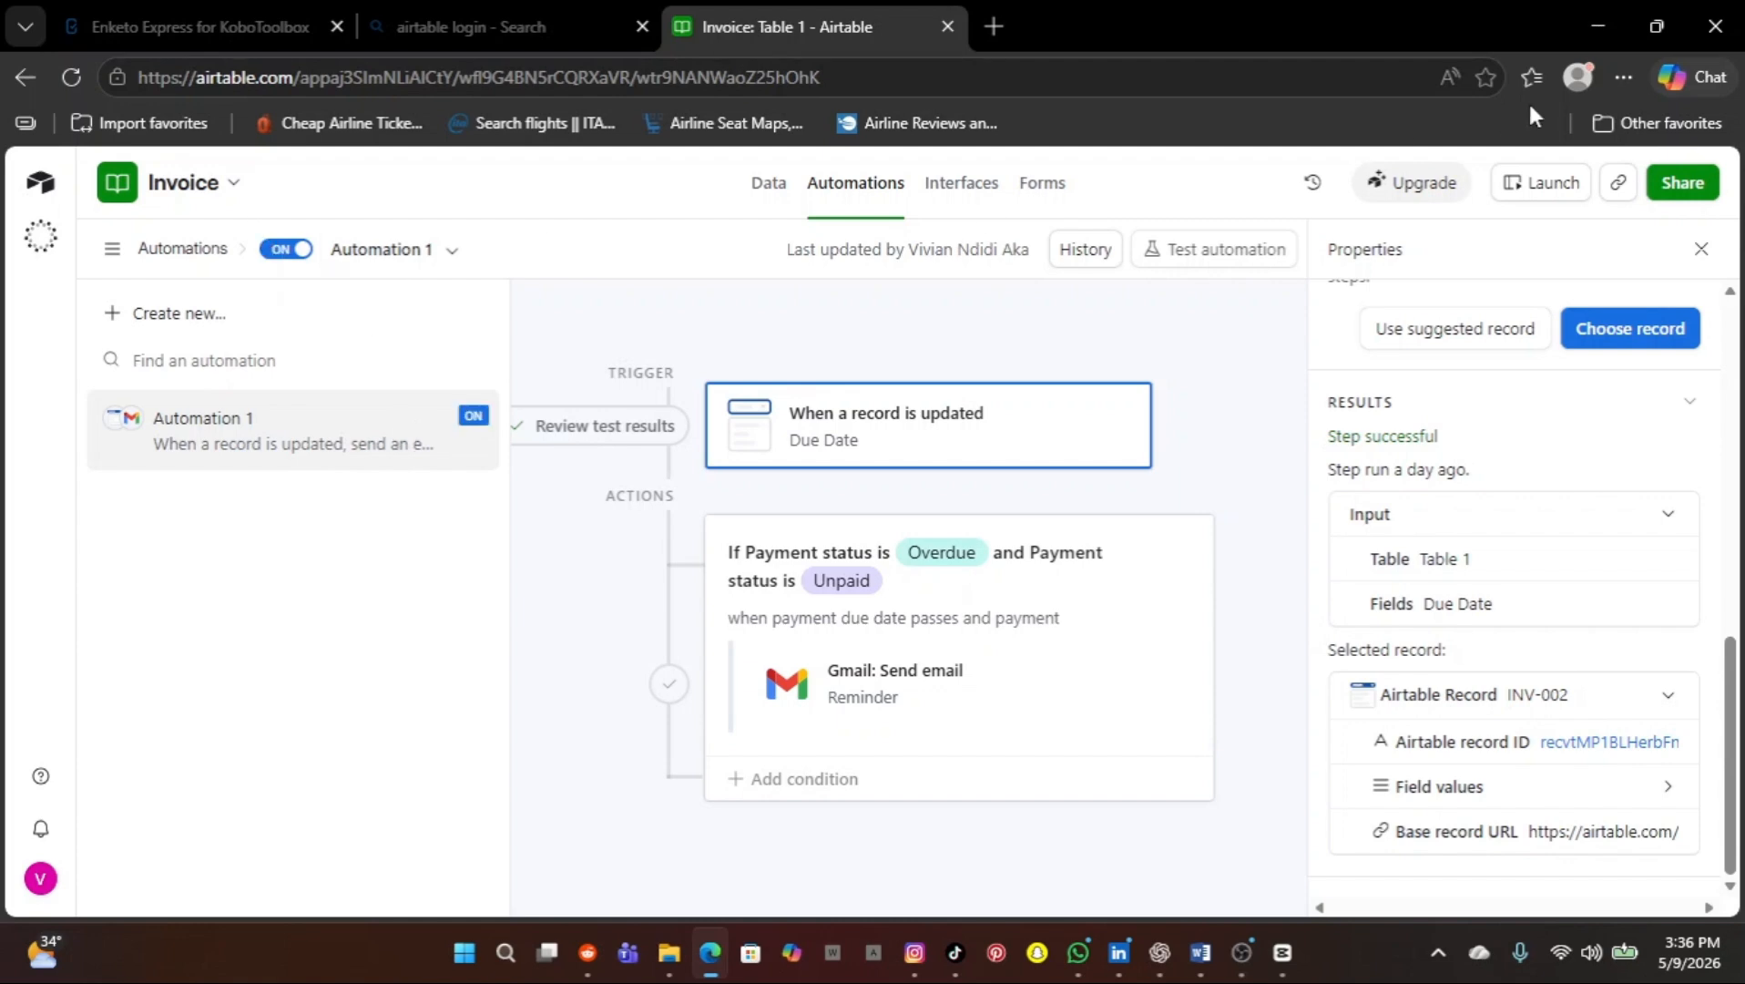
# Return to Airtable Home and open the Slack Task base's Table 1
pyautogui.click(1624, 79)
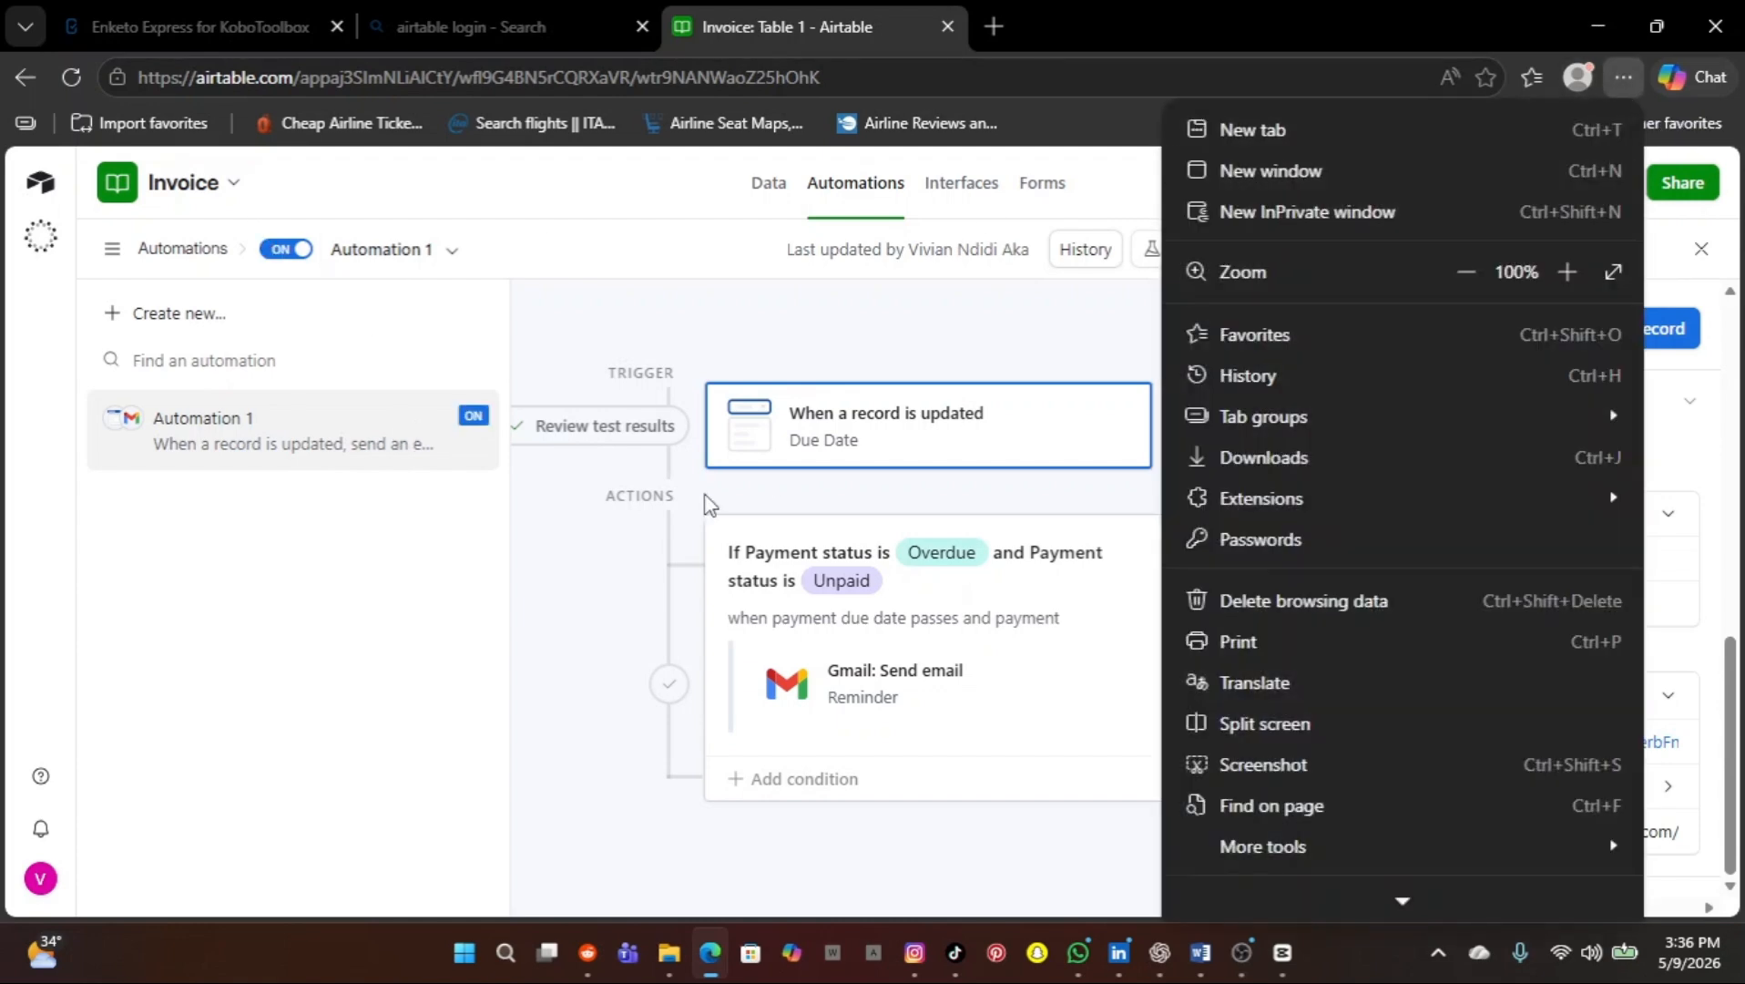
pyautogui.click(474, 611)
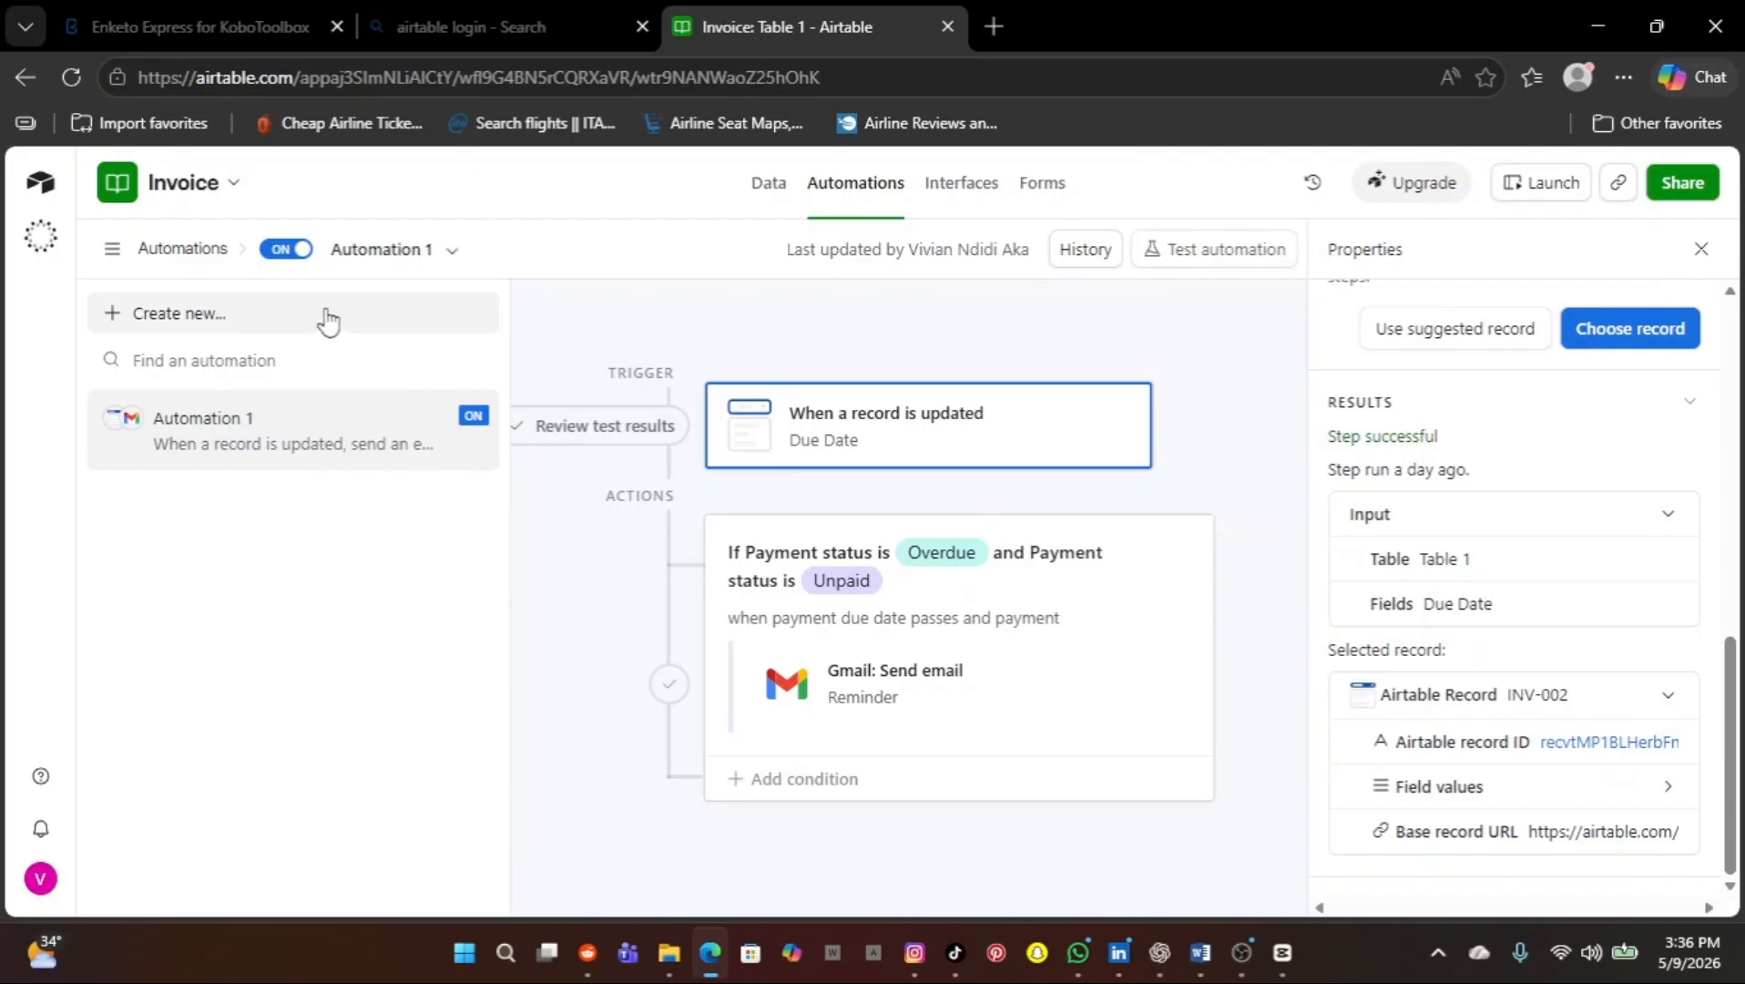
pyautogui.click(43, 193)
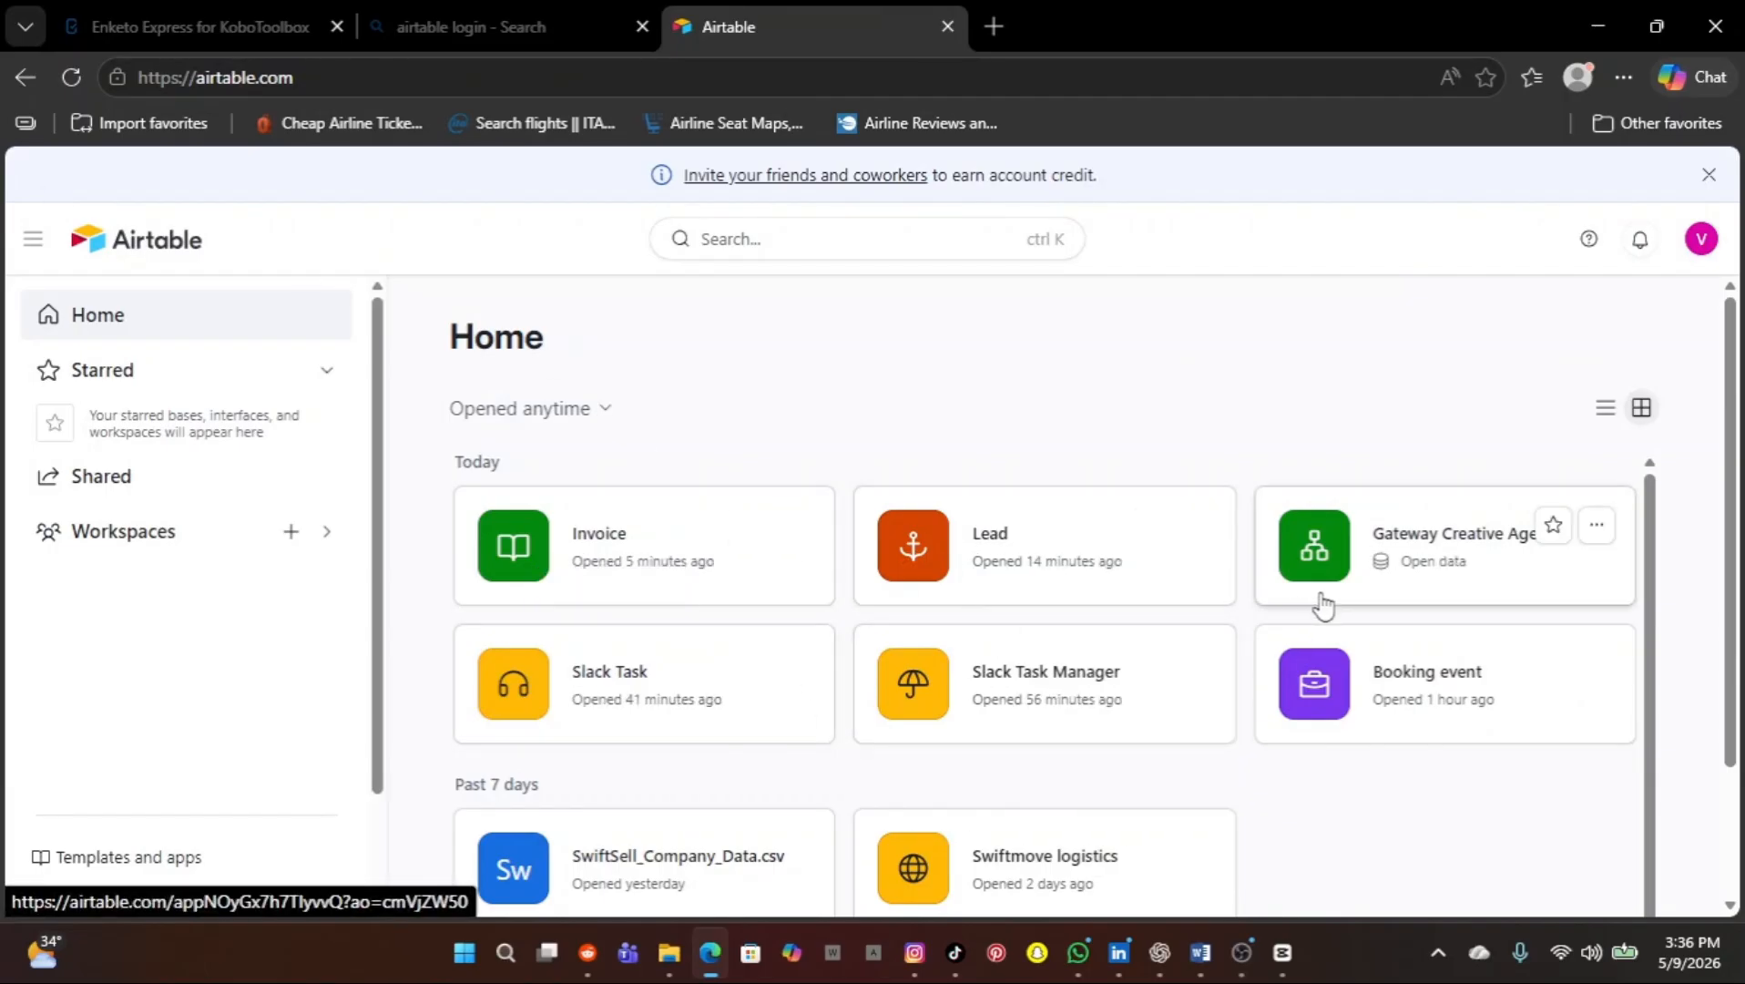
pyautogui.click(723, 717)
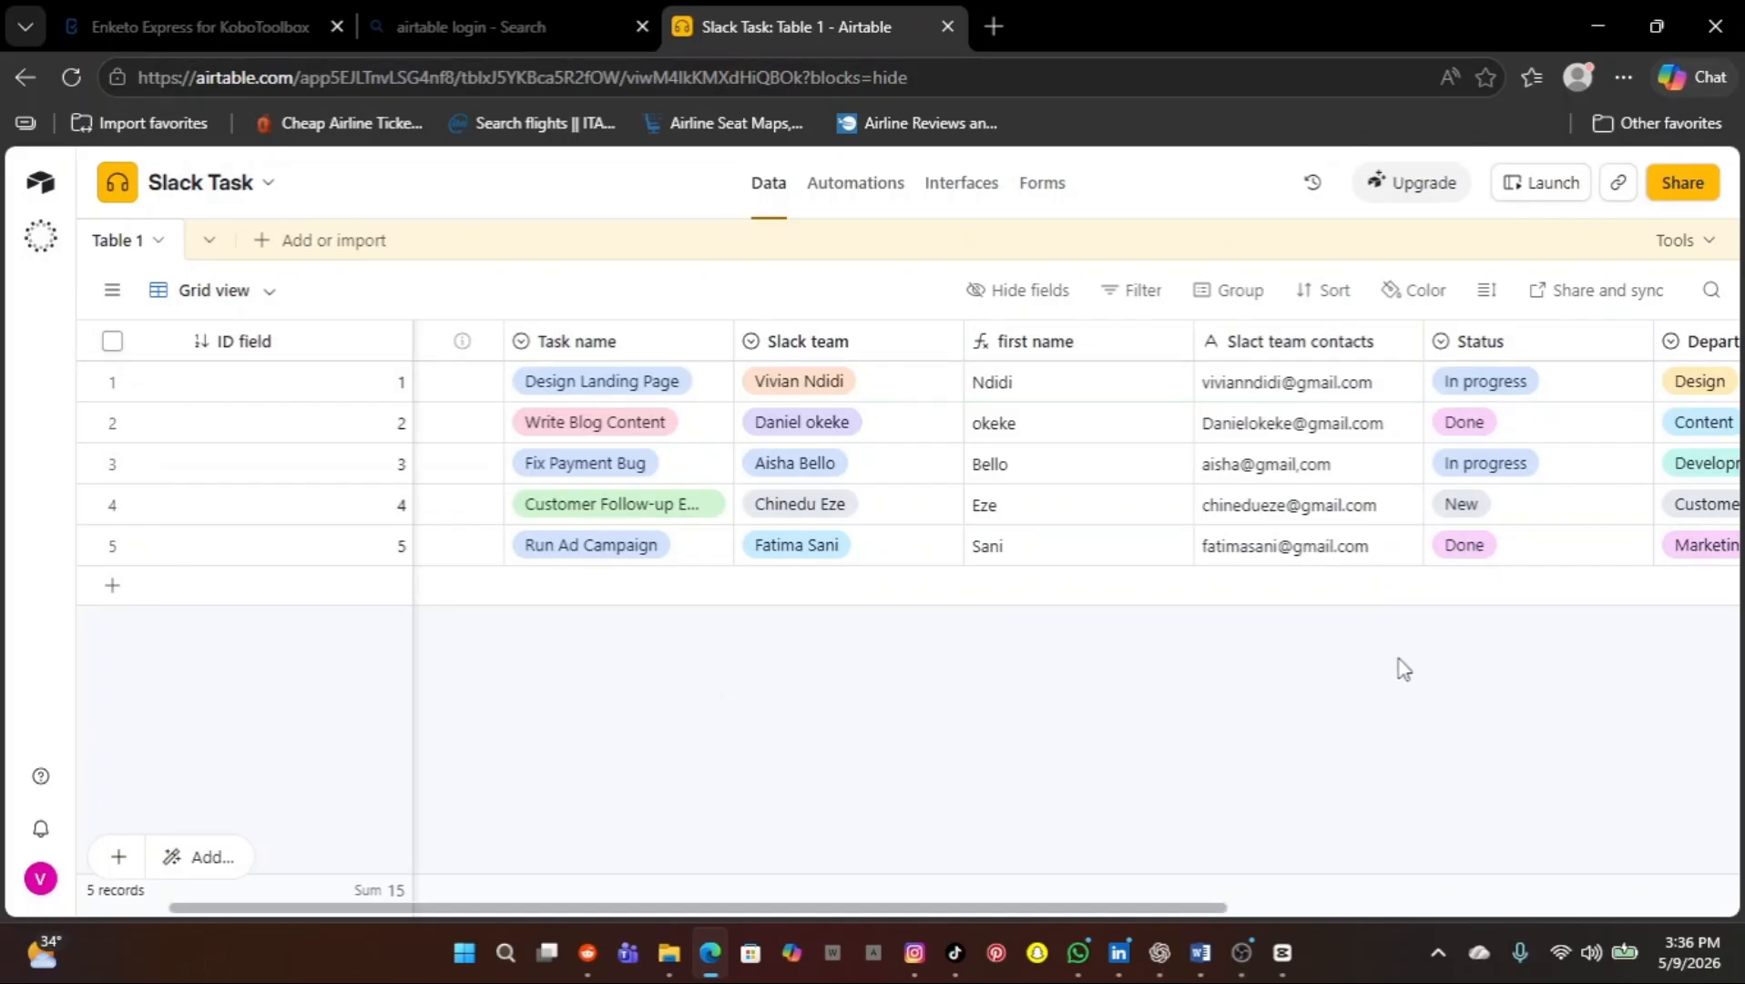
# Scroll across the Slack Task table's columns, then open its Status-is-Done Slack message automation
pyautogui.hscroll(3, 1490, 494)
pyautogui.hscroll(10, 1490, 493)
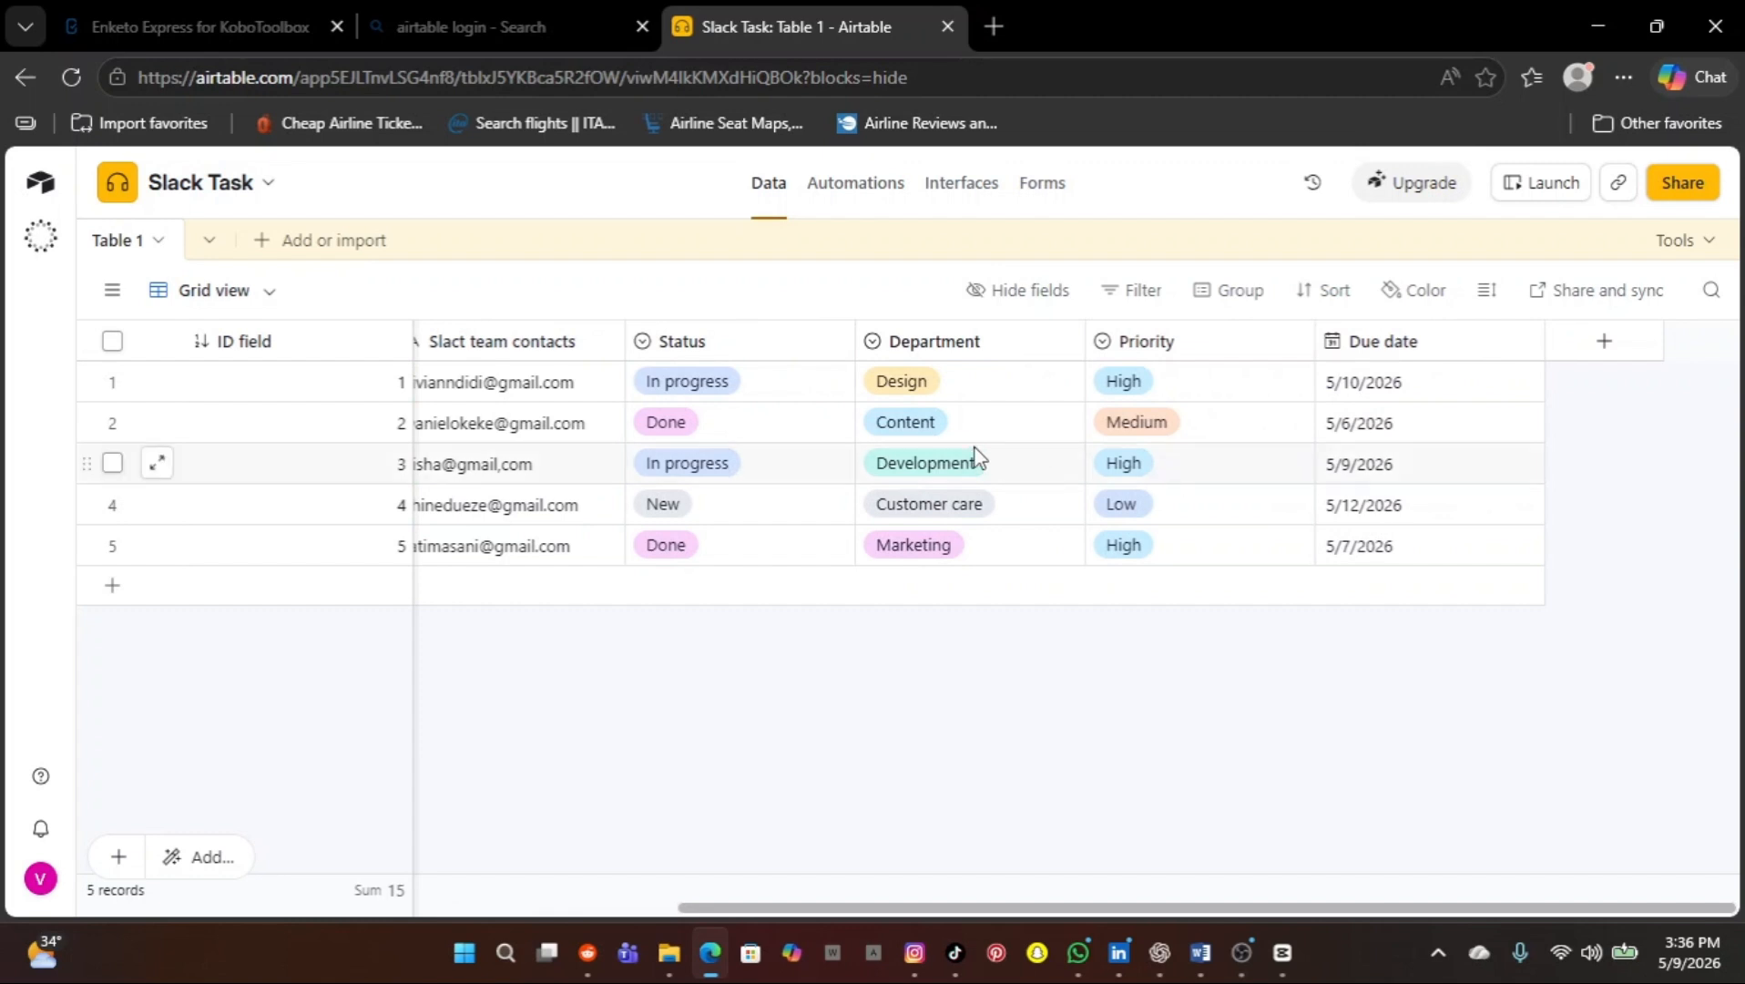
pyautogui.hscroll(-6, 974, 460)
pyautogui.hscroll(3, 976, 451)
pyautogui.hscroll(1, 977, 454)
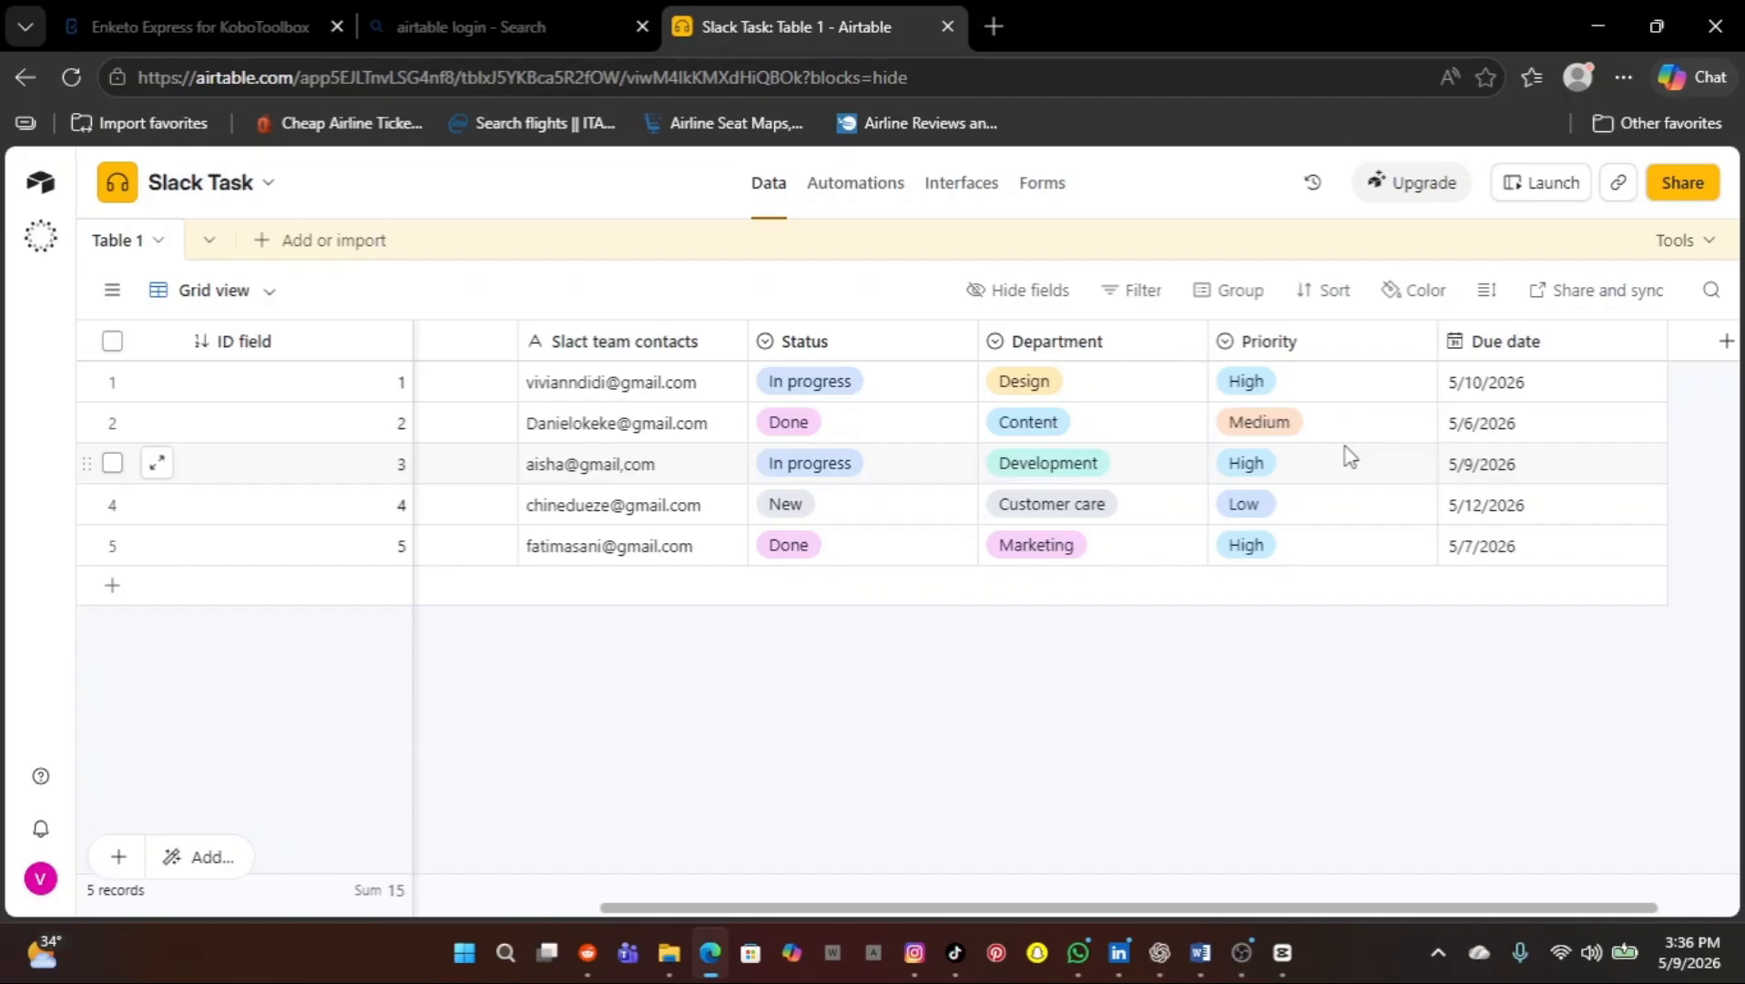
pyautogui.hscroll(-5, 1348, 455)
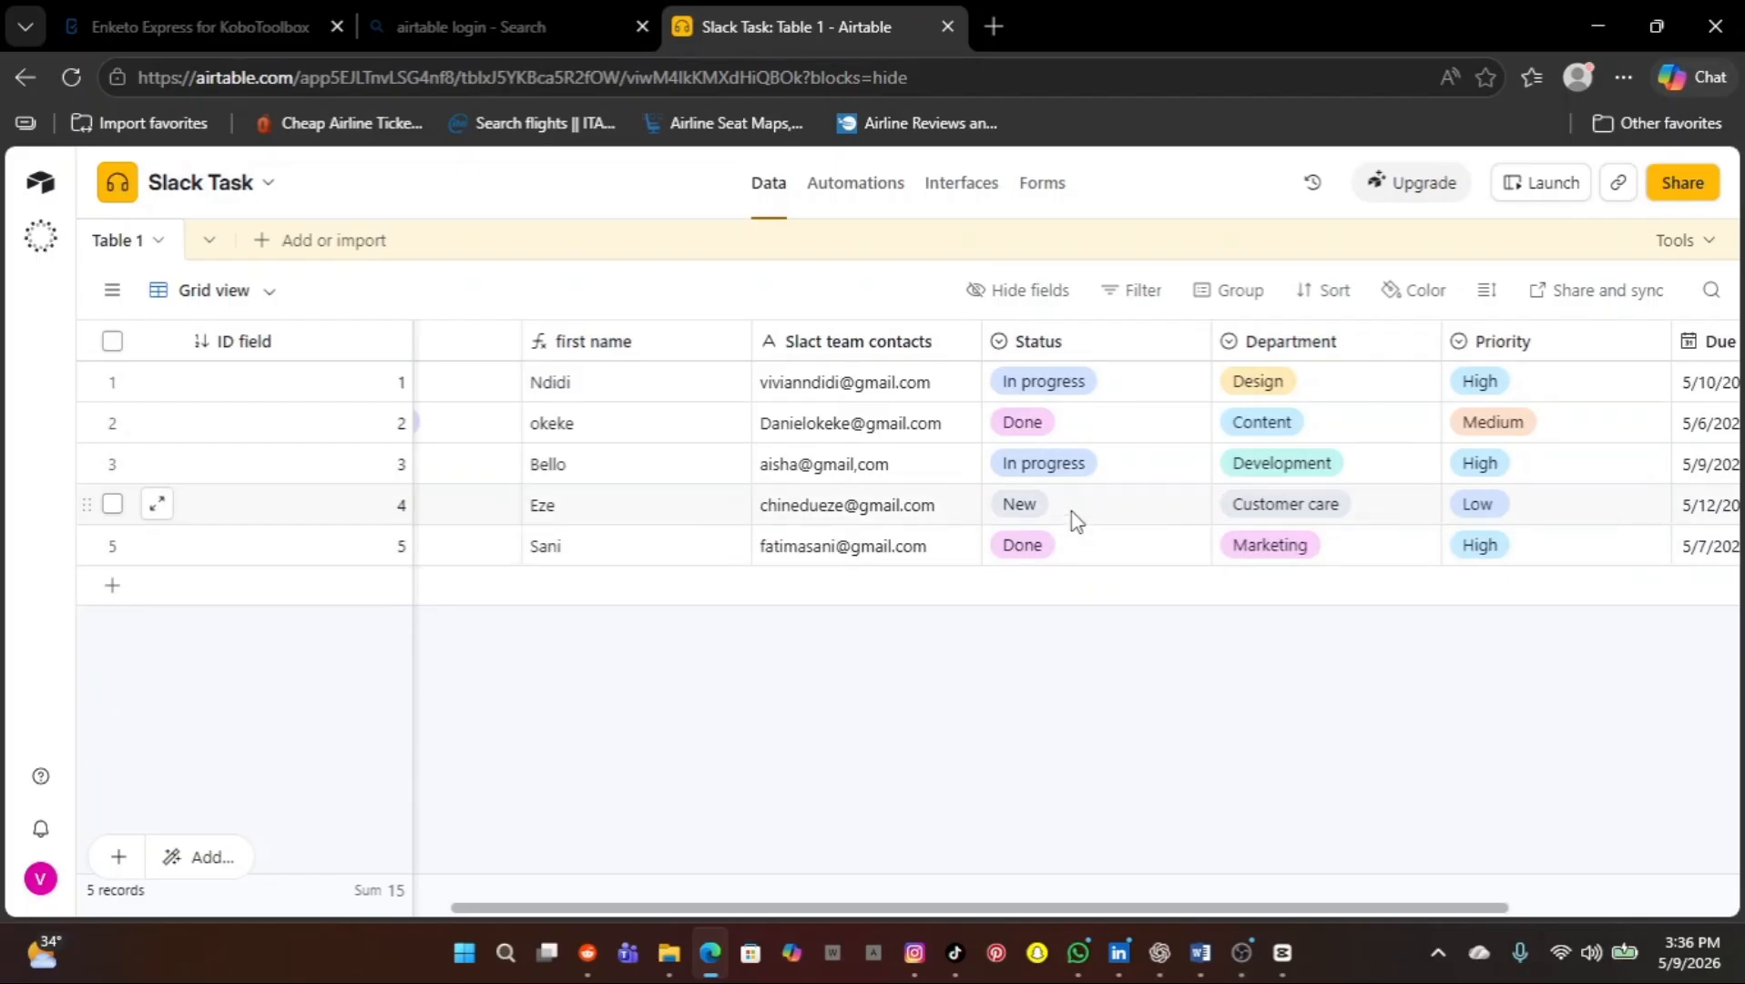
pyautogui.hscroll(-5, 1077, 519)
pyautogui.hscroll(-3, 1077, 519)
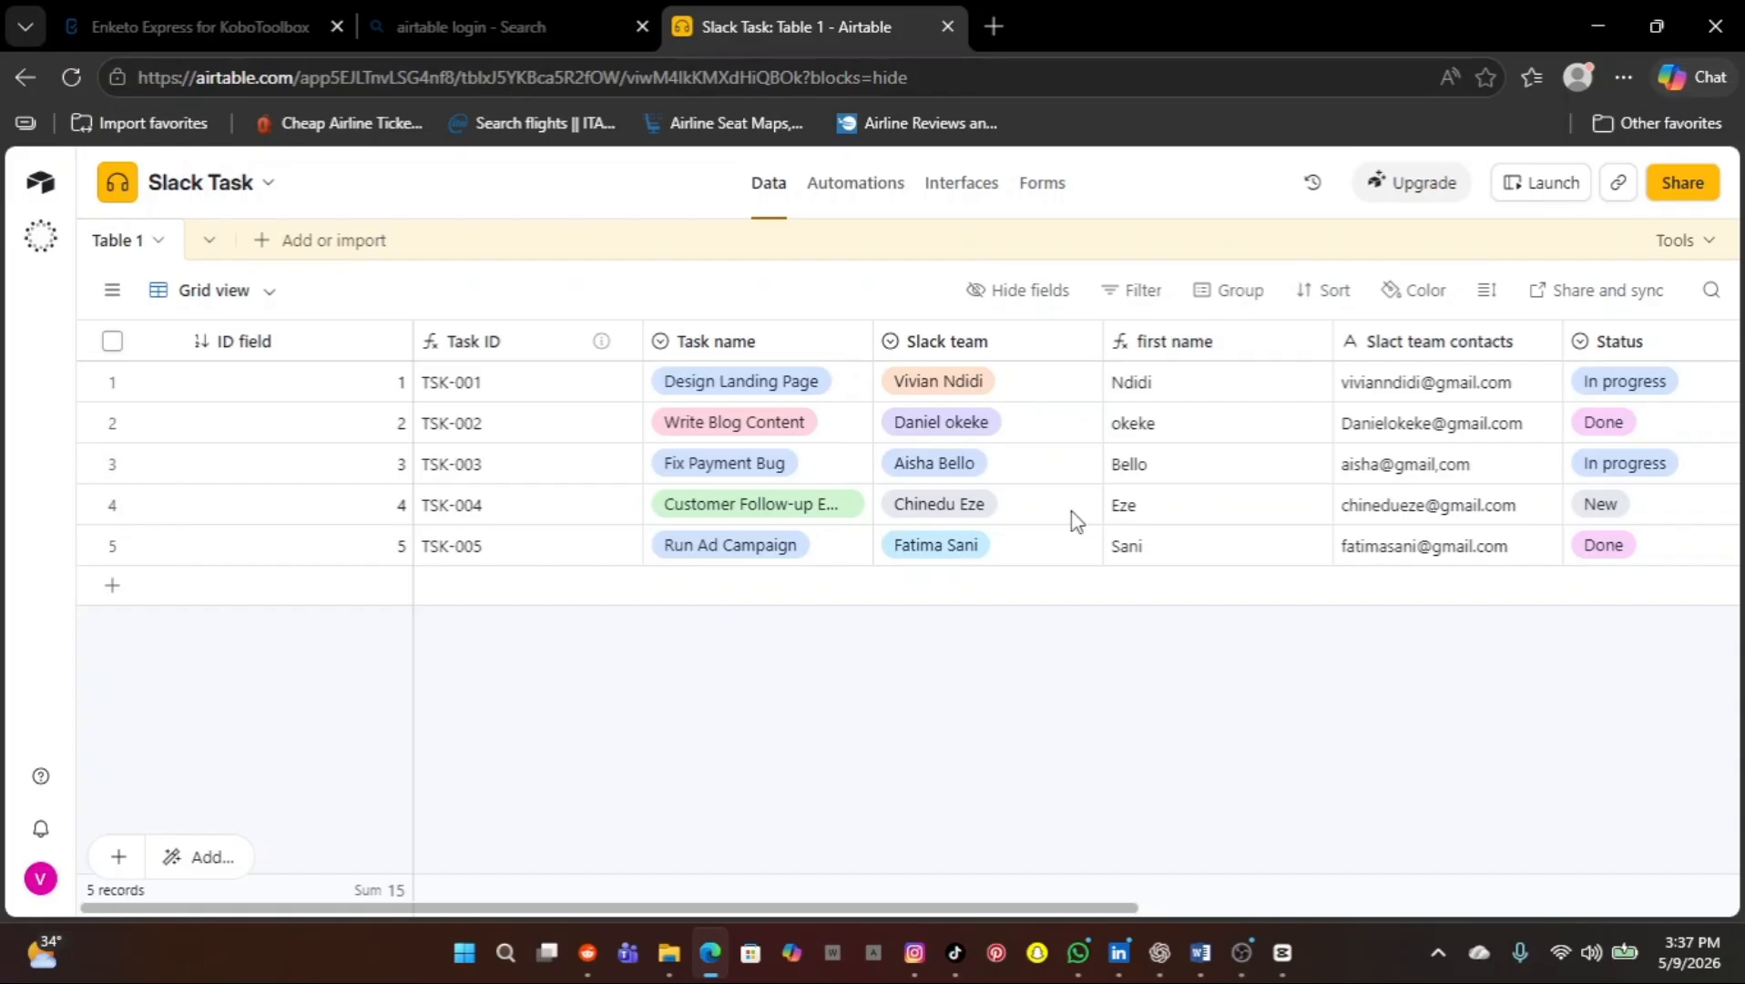
pyautogui.click(829, 206)
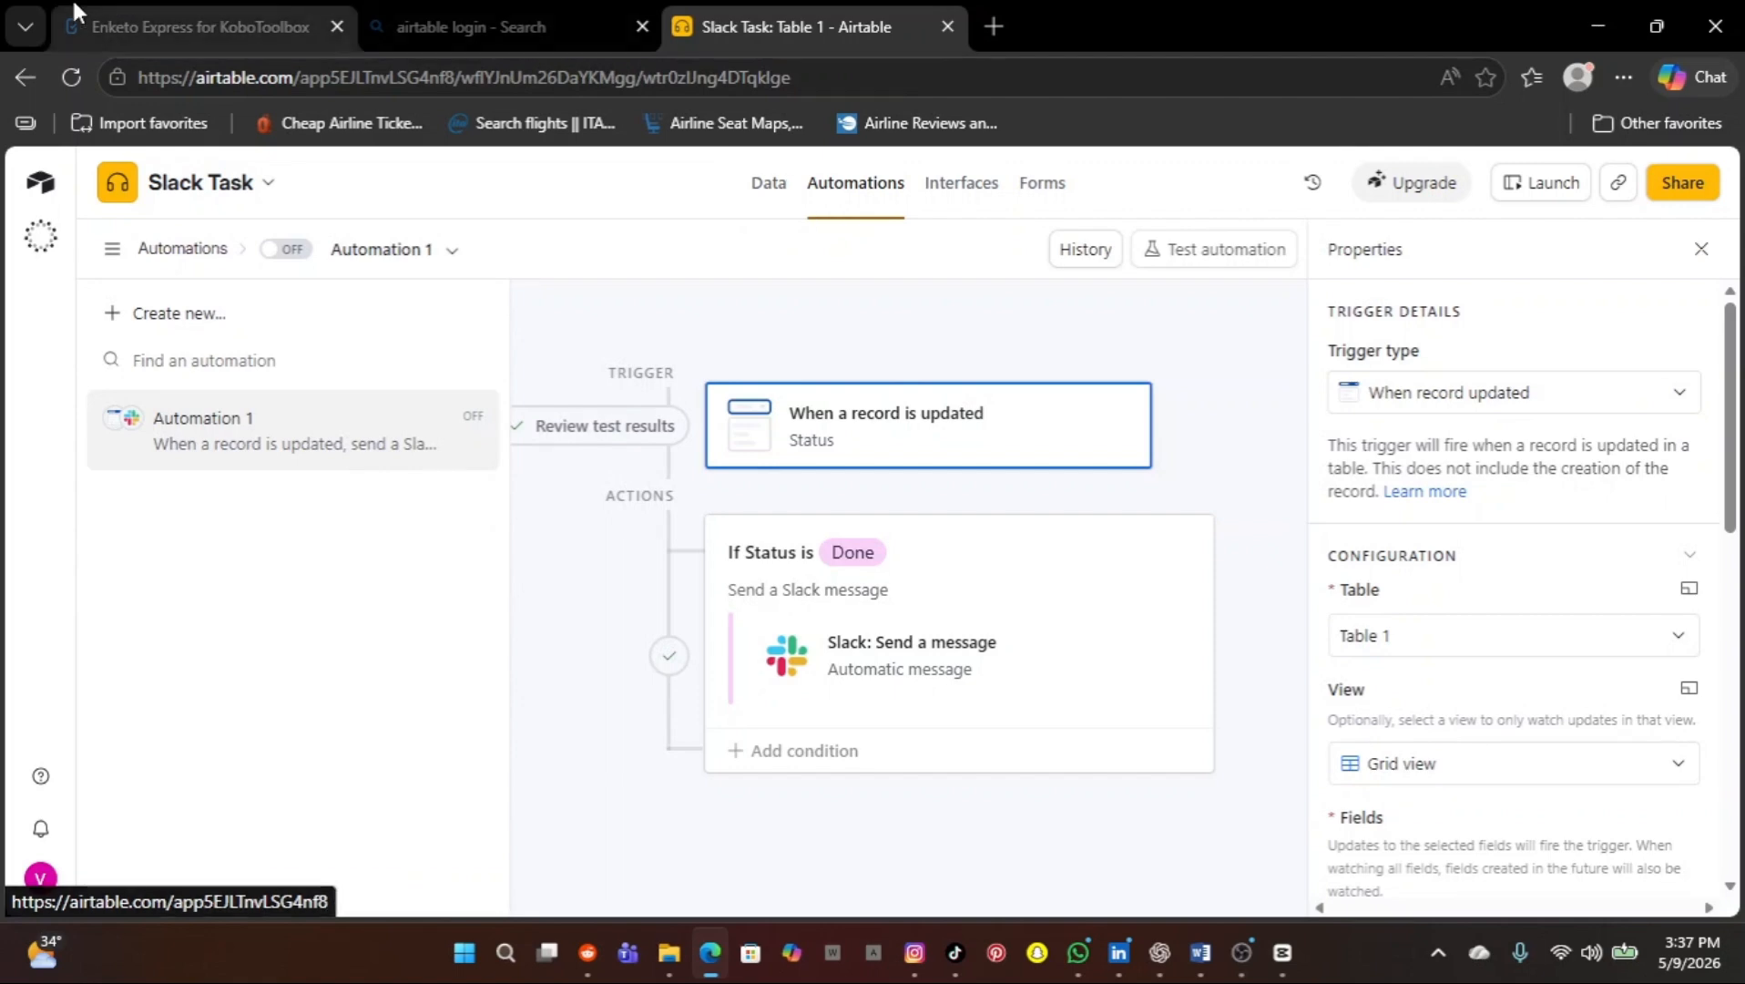
# Switch Automation 1 on and confirm its successful trigger test using Record 2
pyautogui.click(293, 250)
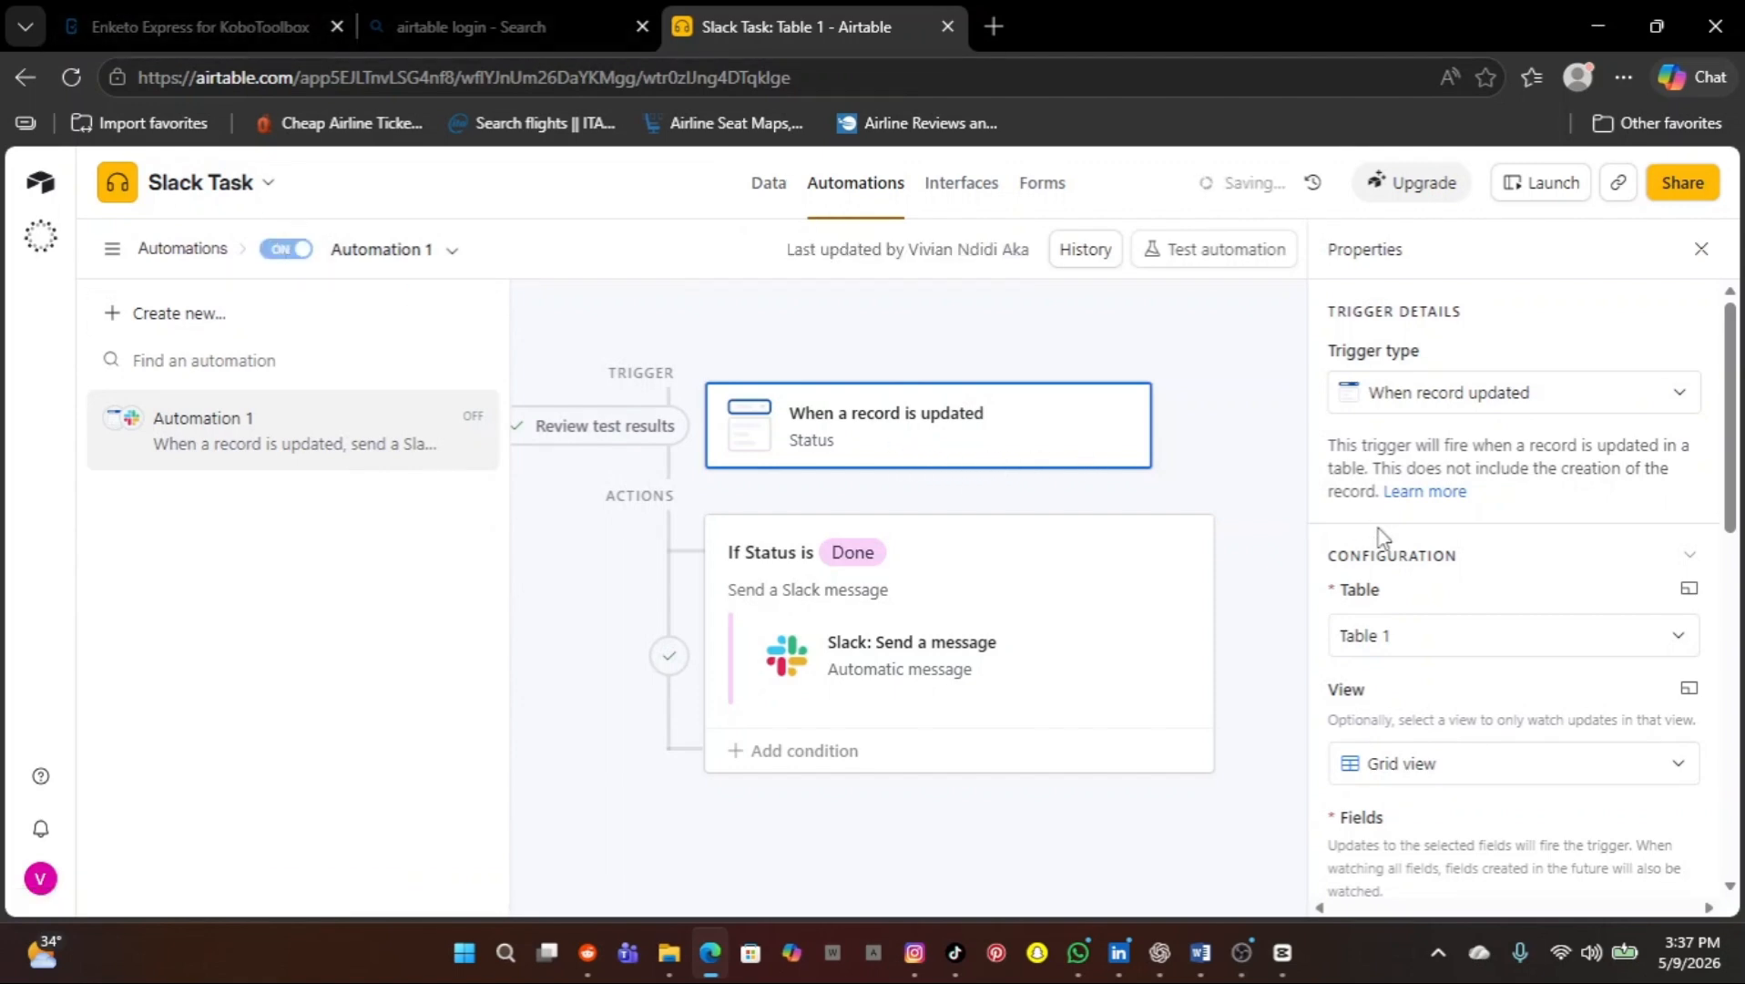
pyautogui.scroll(-6, 1411, 558)
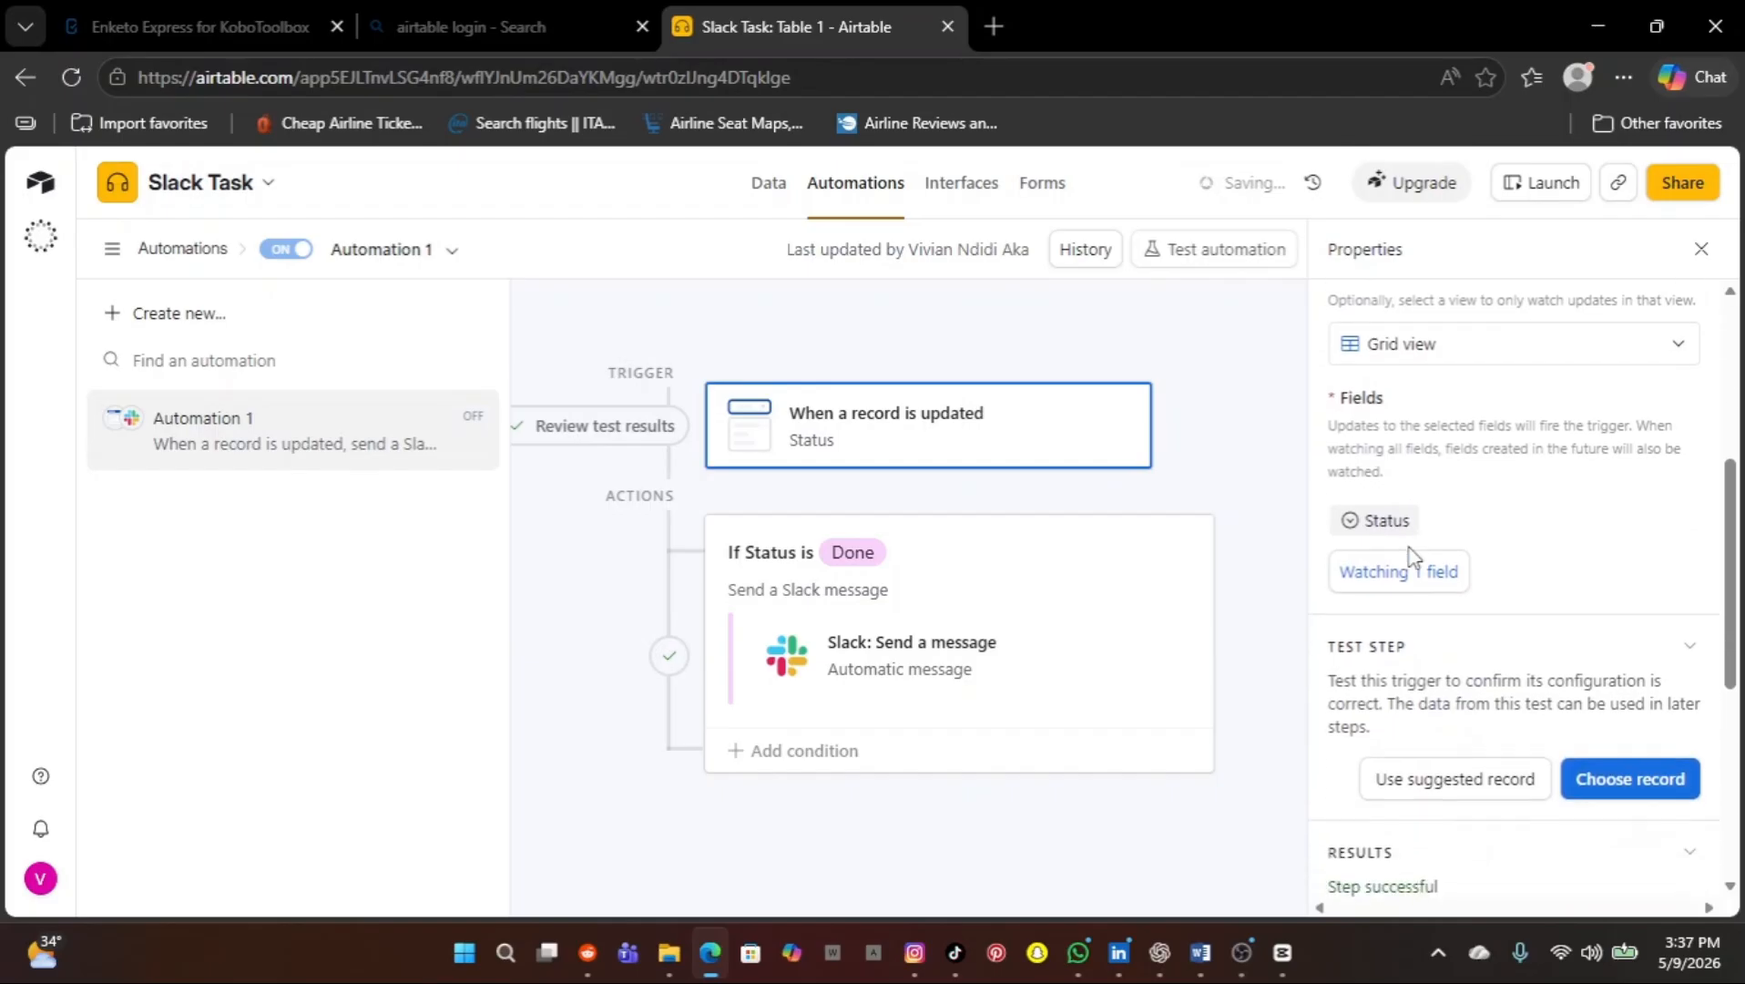
pyautogui.scroll(-4, 1410, 558)
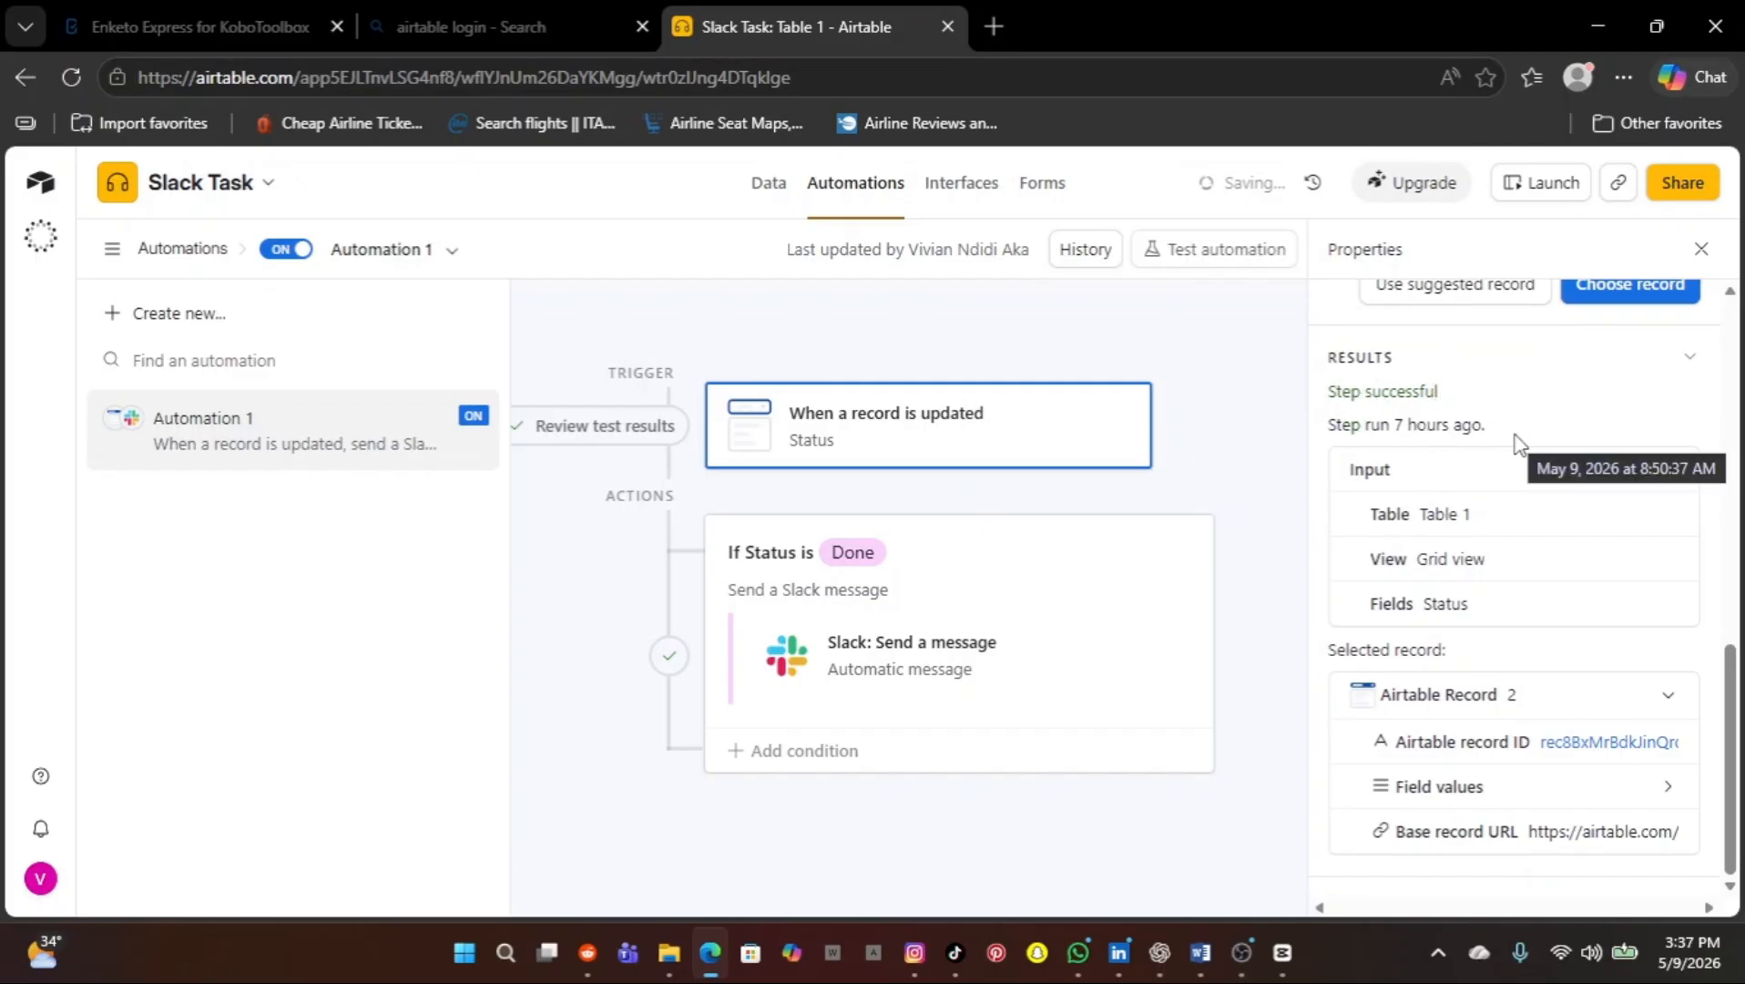
# Inspect the 'If Status is Done' condition, then go back to the Airtable Home page
pyautogui.click(1205, 571)
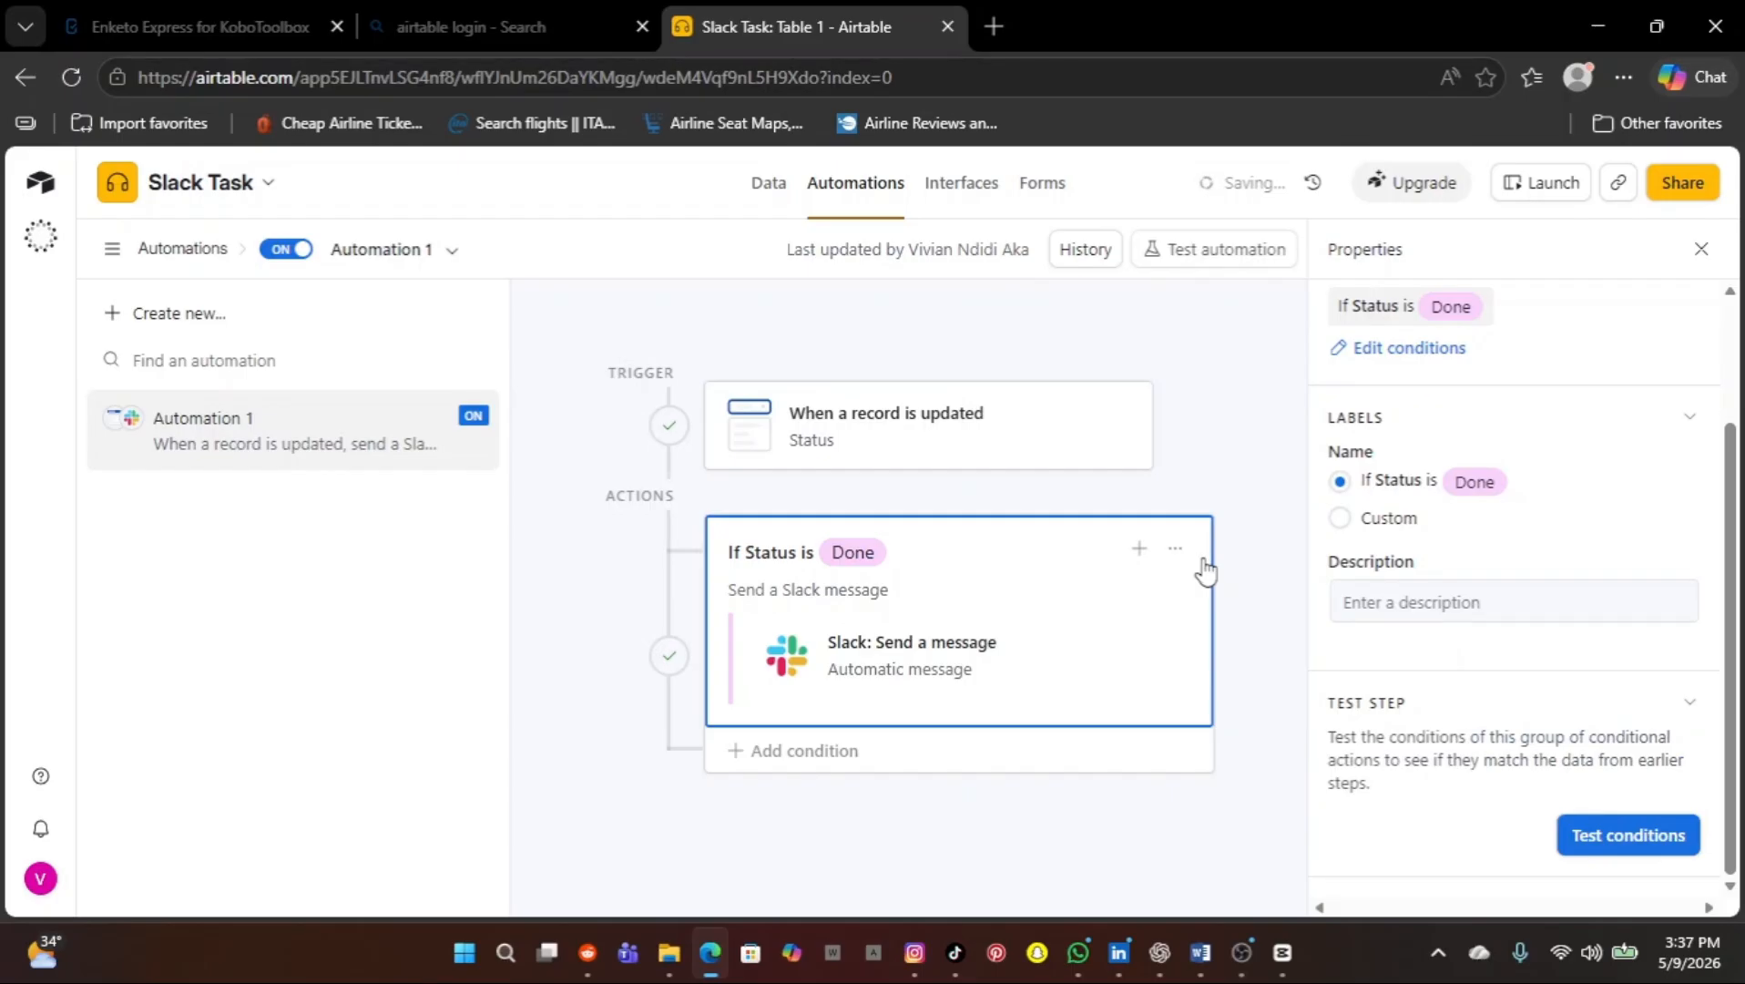
pyautogui.scroll(2, 1507, 483)
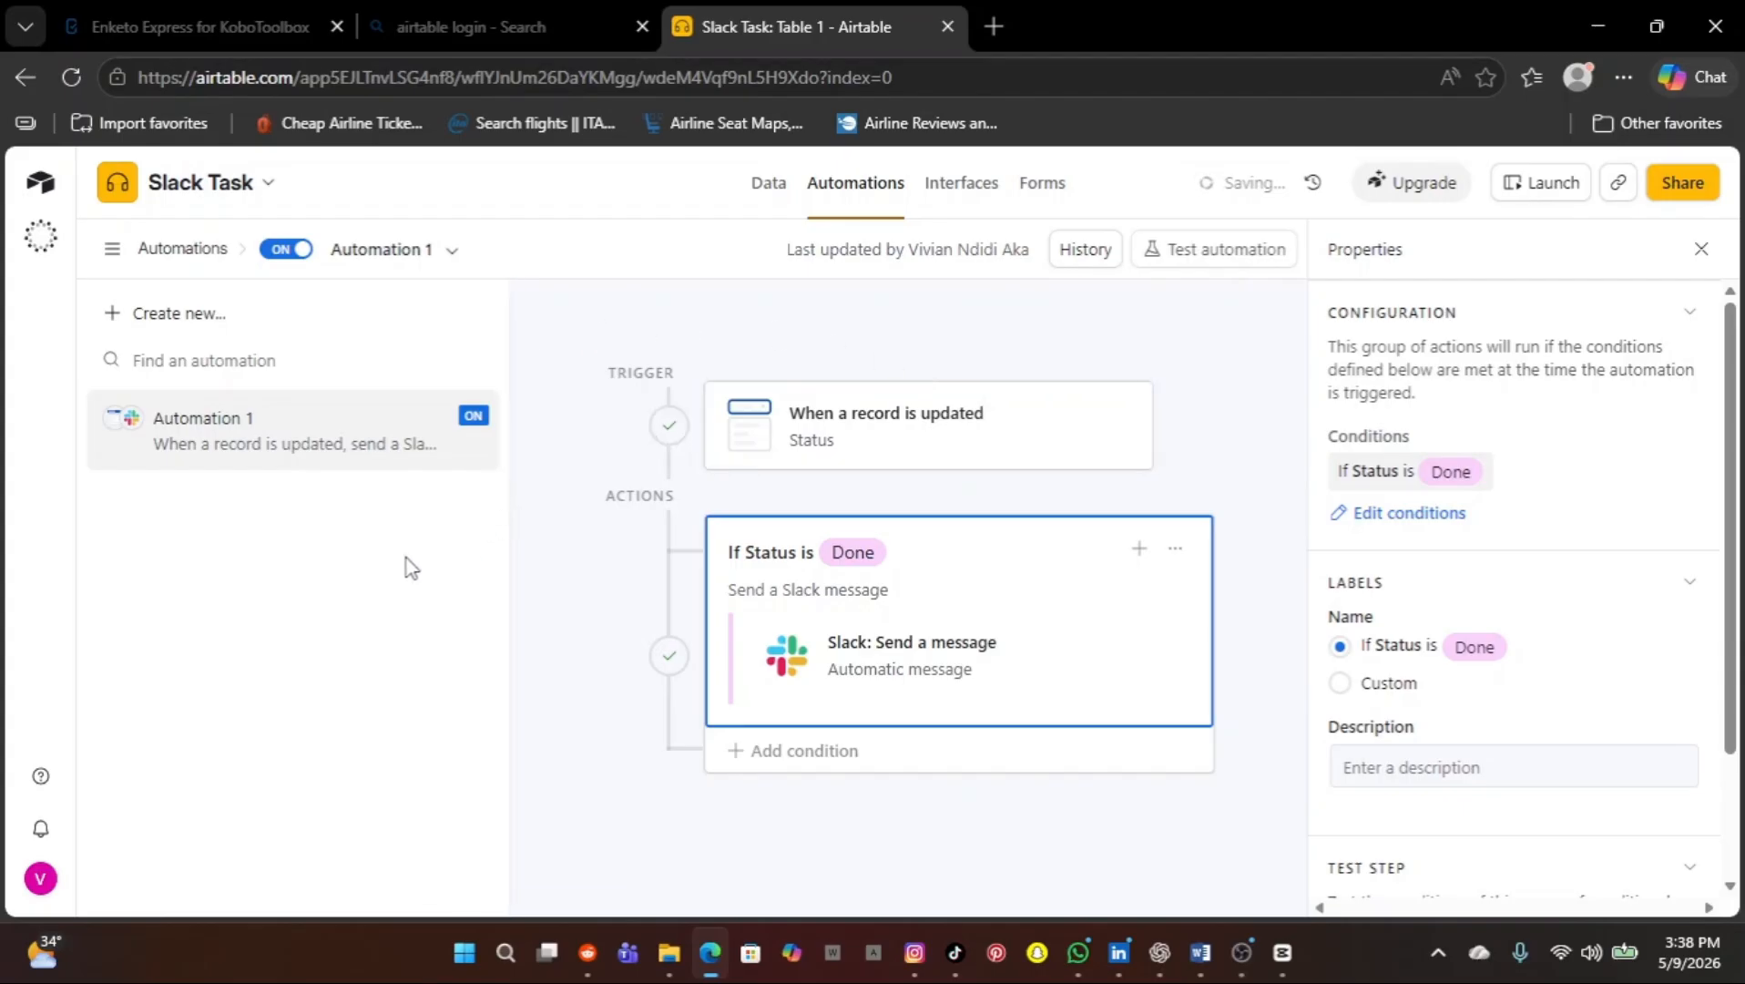
pyautogui.click(44, 189)
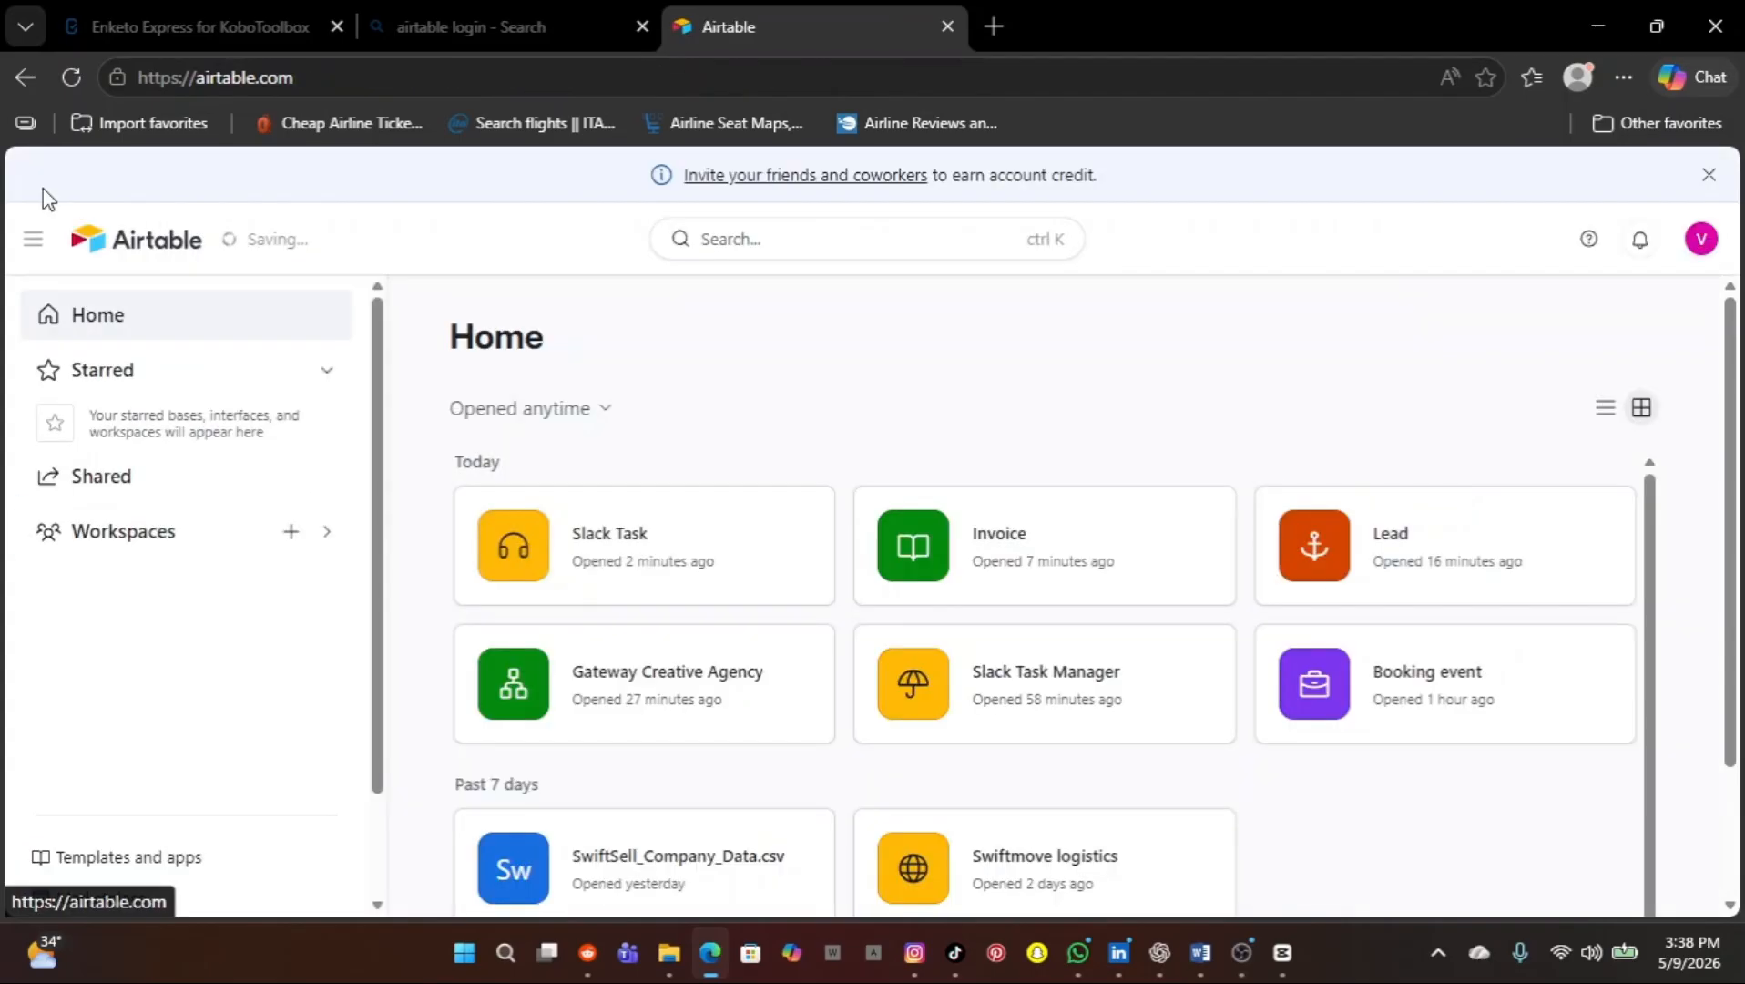